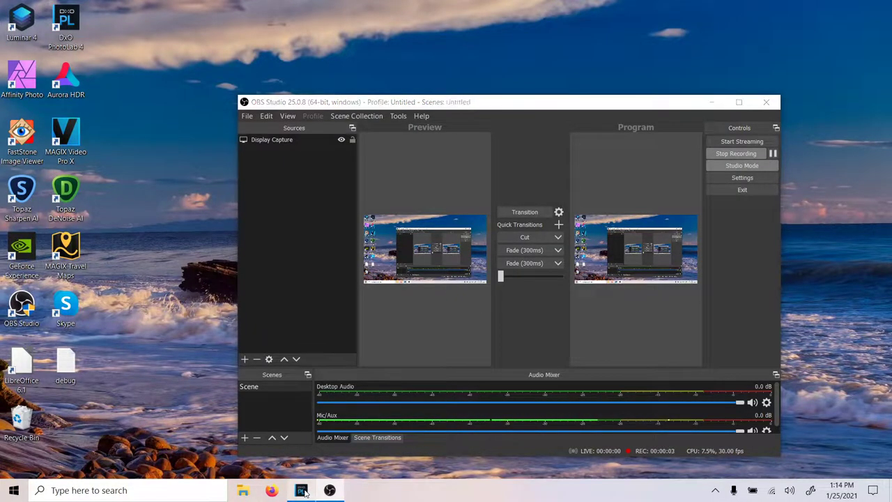
Switch to DxO PhotoLab and review the General preferences, including the default presets available for new RAW images.
{"action": "left_click", "coordinate": [329, 492]}
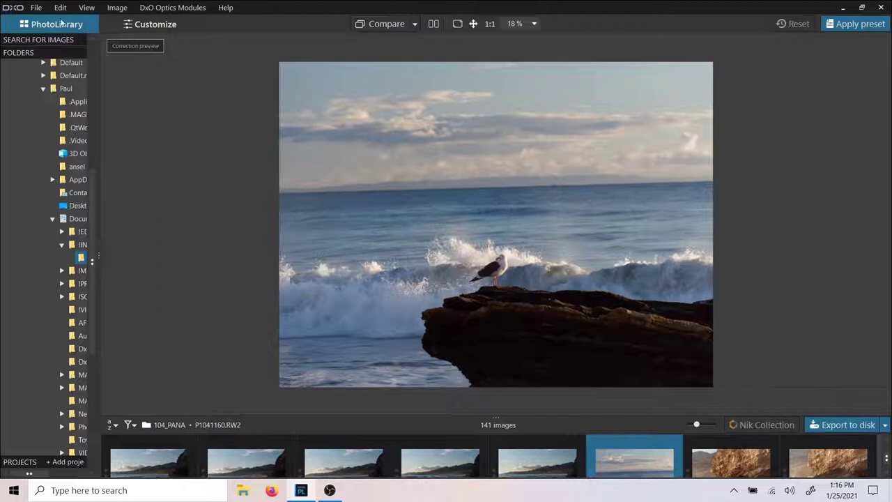
{"action": "left_click", "coordinate": [36, 8]}
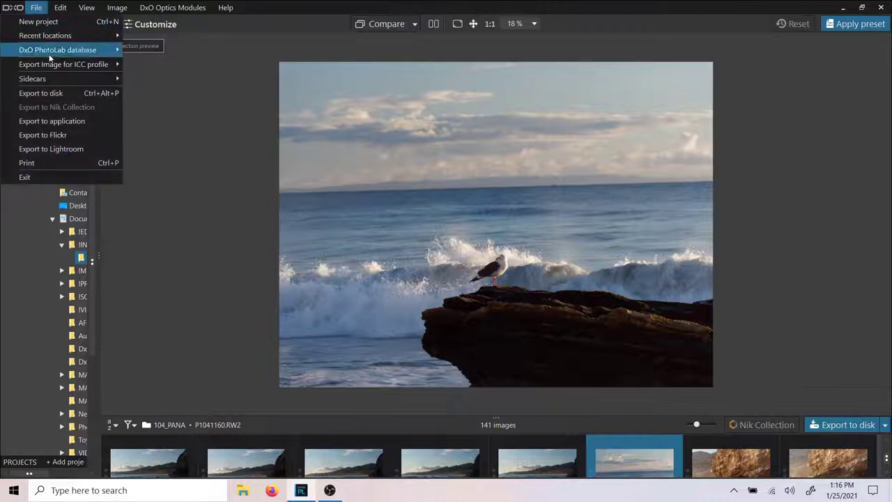
{"action": "mouse_move", "coordinate": [46, 77]}
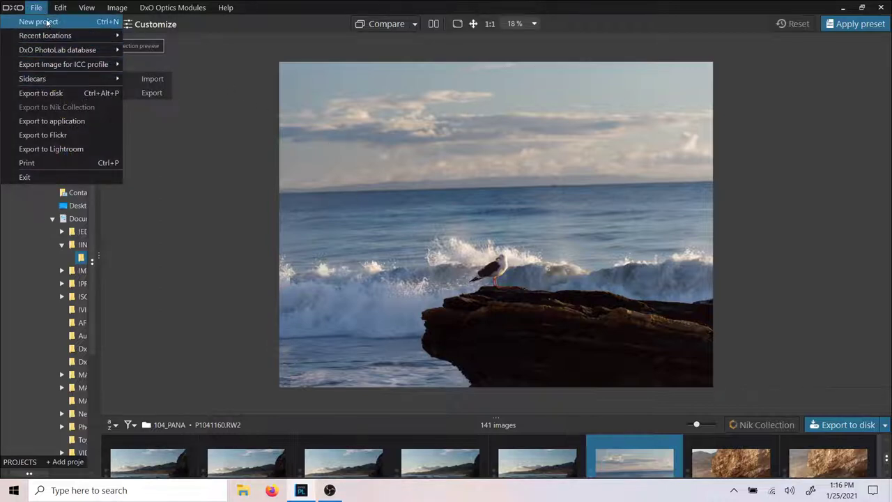
{"action": "mouse_move", "coordinate": [60, 8]}
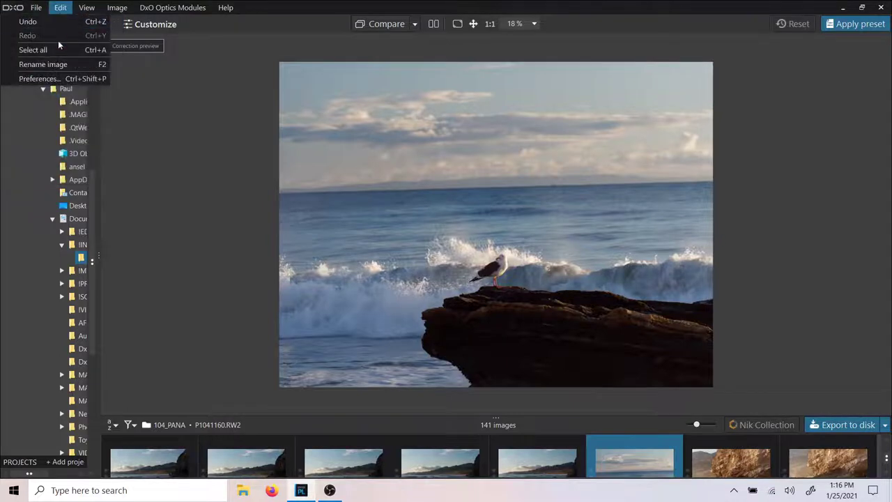
{"action": "left_click", "coordinate": [48, 78]}
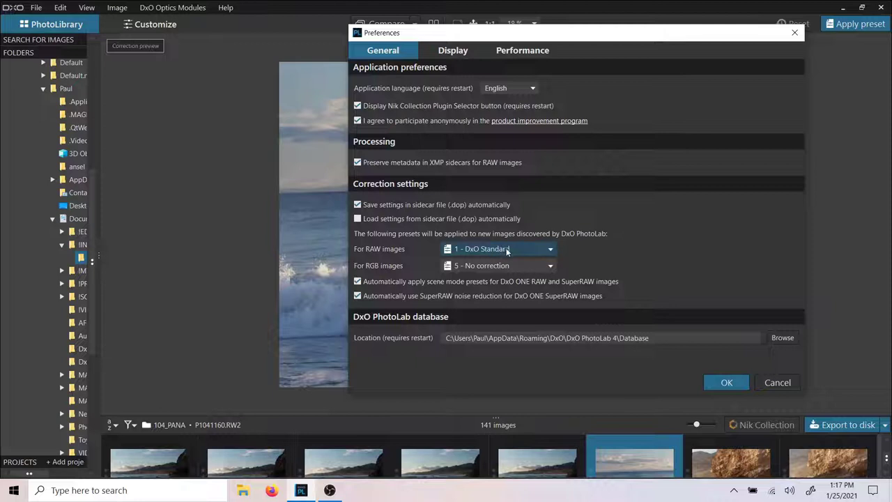
{"action": "left_click", "coordinate": [552, 250]}
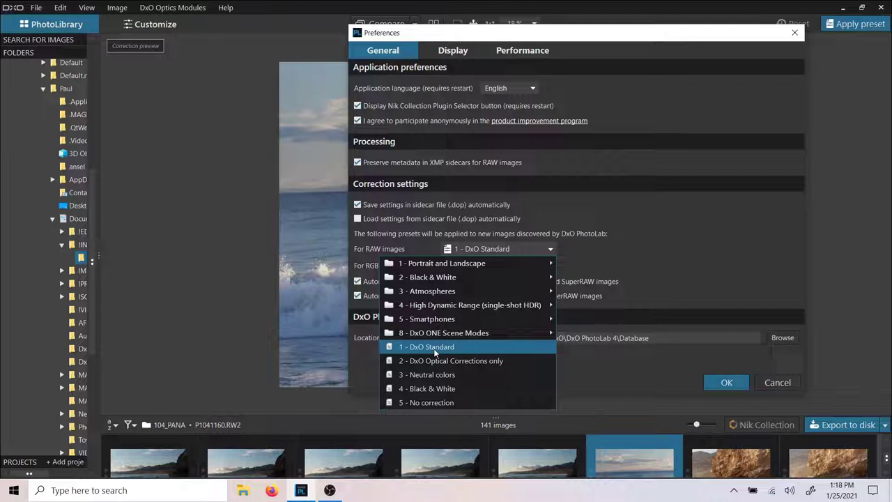
{"action": "left_click", "coordinate": [626, 254]}
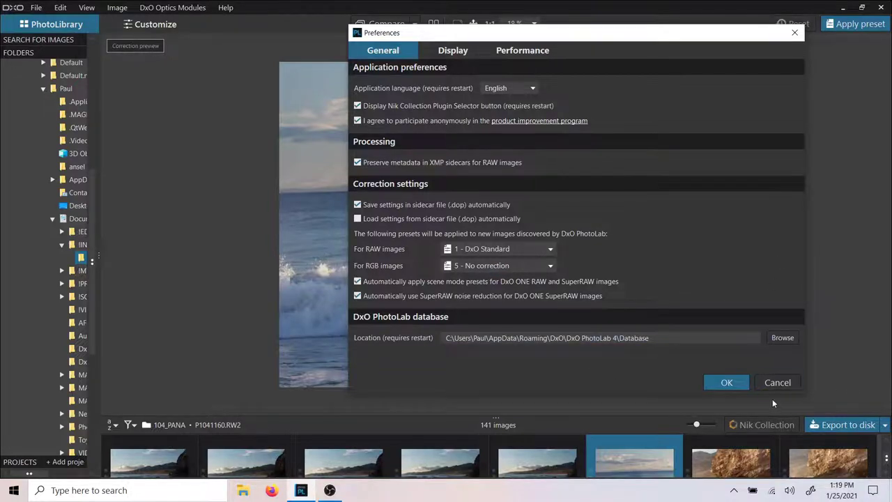
{"action": "left_click", "coordinate": [728, 382]}
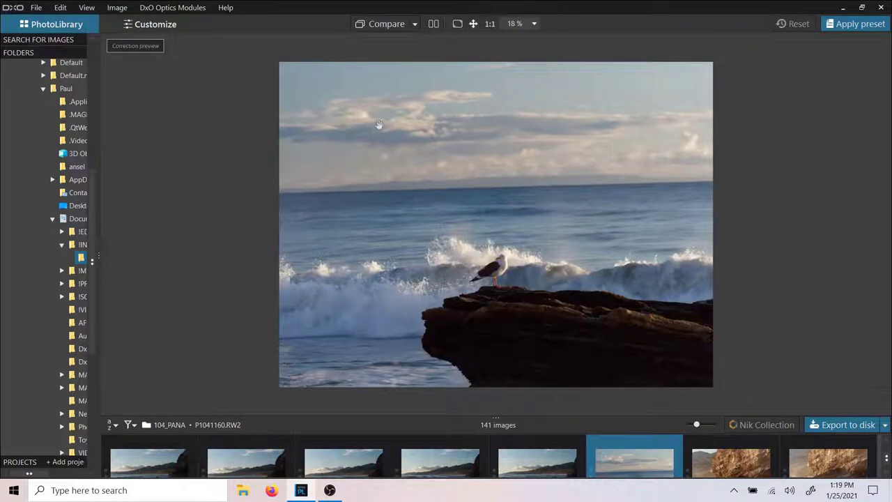
Reopen the preferences, review the Display settings and accept them.
{"action": "left_click", "coordinate": [62, 9]}
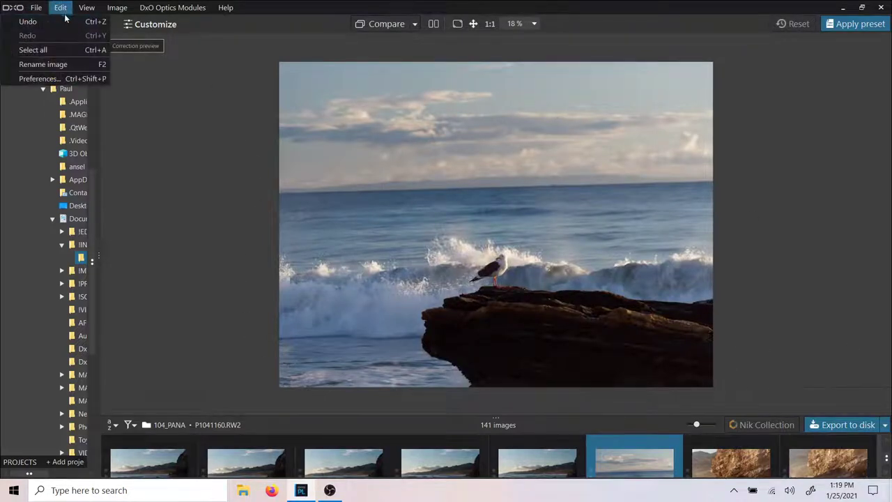
{"action": "left_click", "coordinate": [39, 78]}
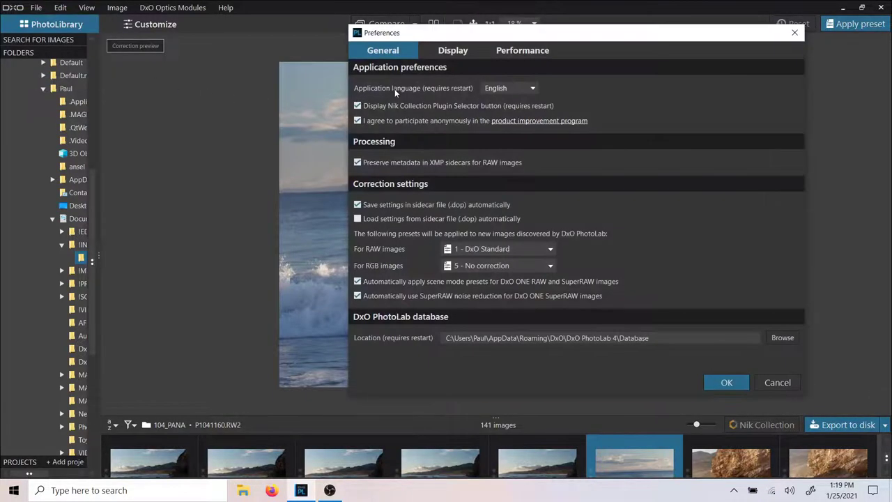
{"action": "left_click", "coordinate": [450, 51]}
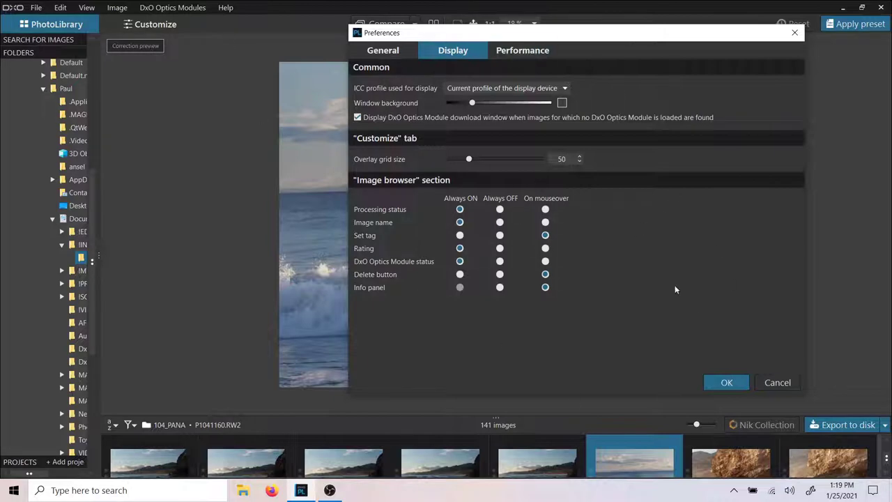
{"action": "left_click", "coordinate": [736, 383]}
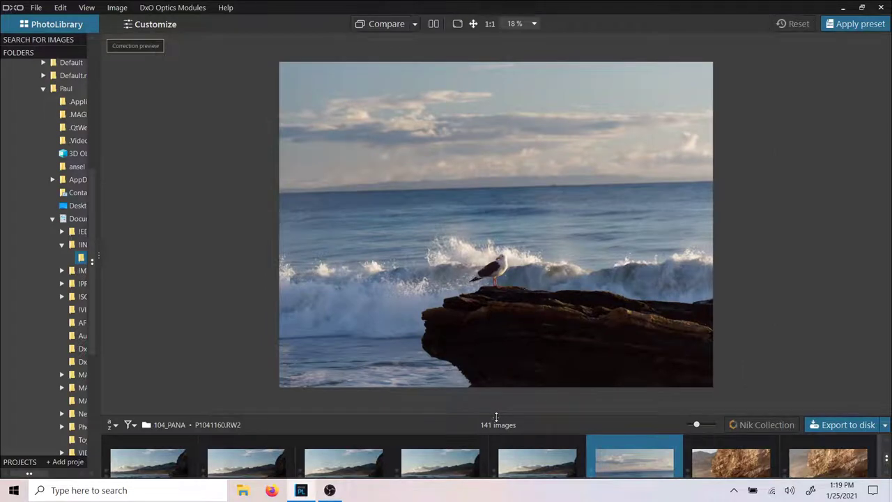
Switch to the Customize workspace and collapse the image browser so the seagull photo has more room.
{"action": "left_click", "coordinate": [497, 416]}
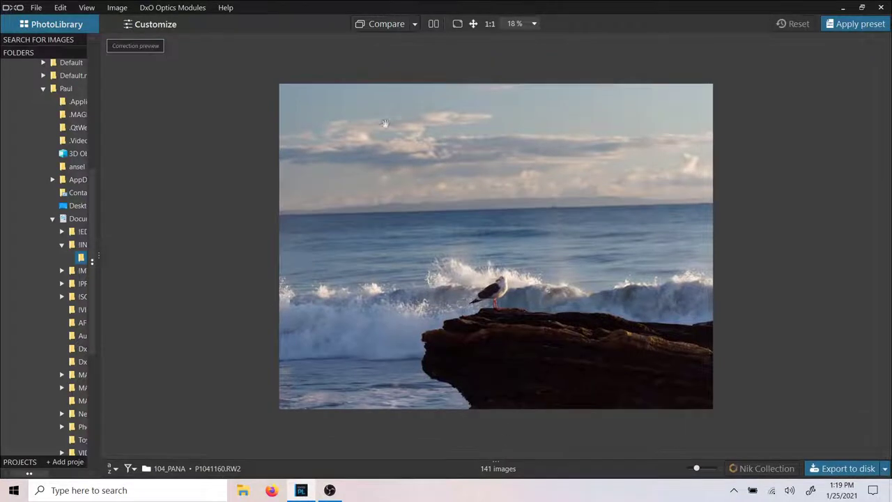
{"action": "left_click", "coordinate": [147, 26]}
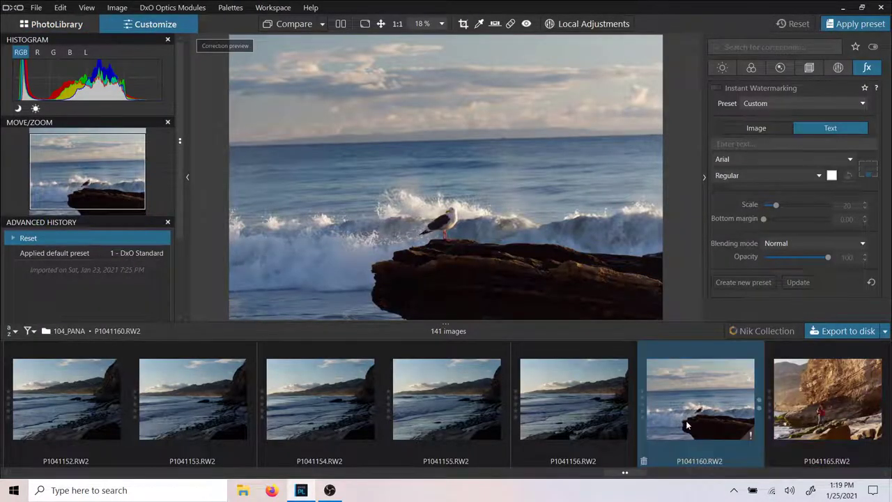
{"action": "left_click_drag", "start_coordinate": [442, 322], "coordinate": [460, 447]}
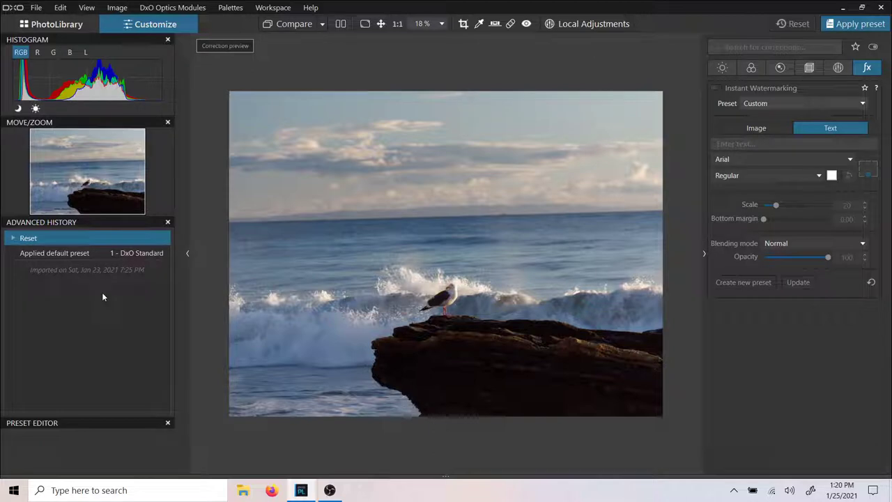
{"action": "left_click", "coordinate": [83, 9]}
{"action": "mouse_move", "coordinate": [61, 8]}
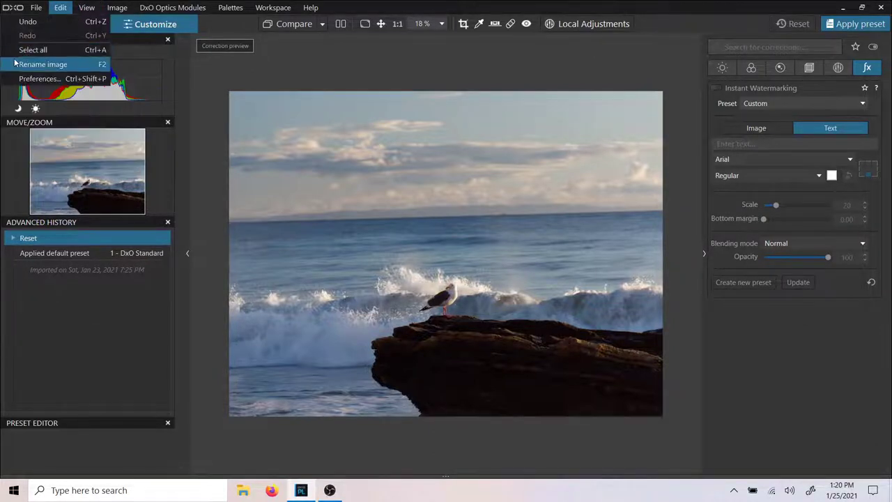
{"action": "left_click", "coordinate": [60, 8]}
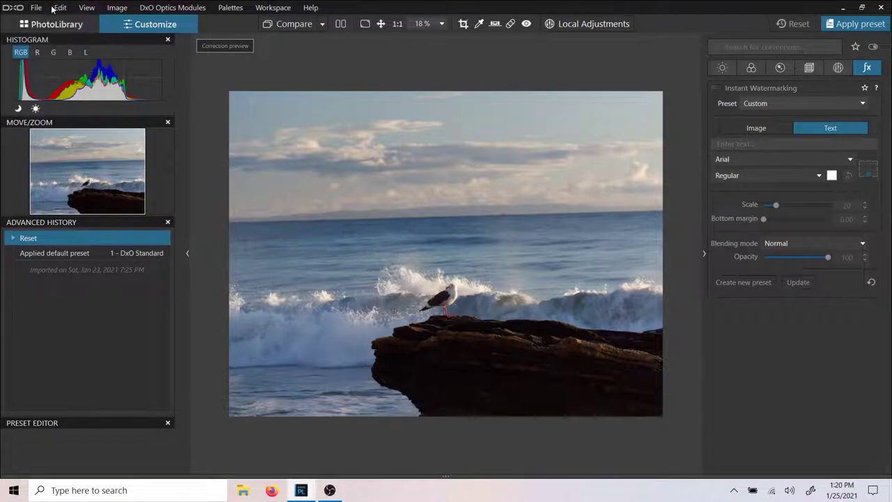
Hide all palettes around the photo and bring them back.
{"action": "left_click", "coordinate": [87, 8]}
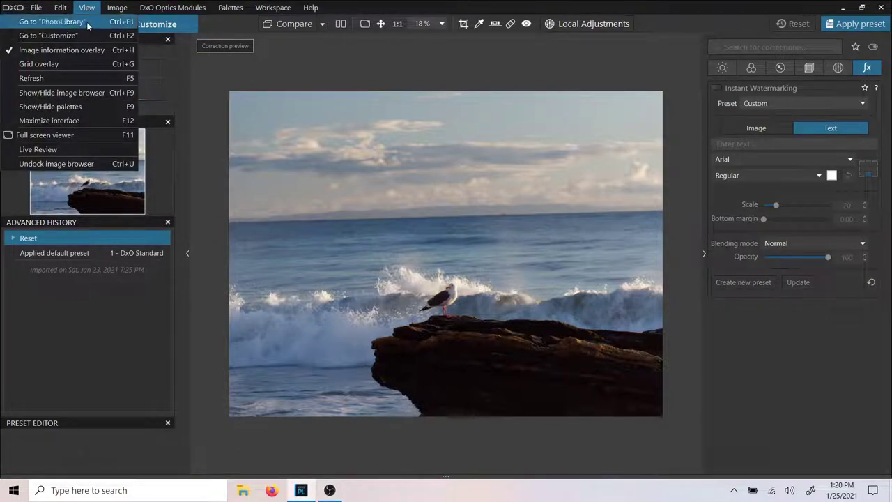
{"action": "left_click", "coordinate": [49, 107]}
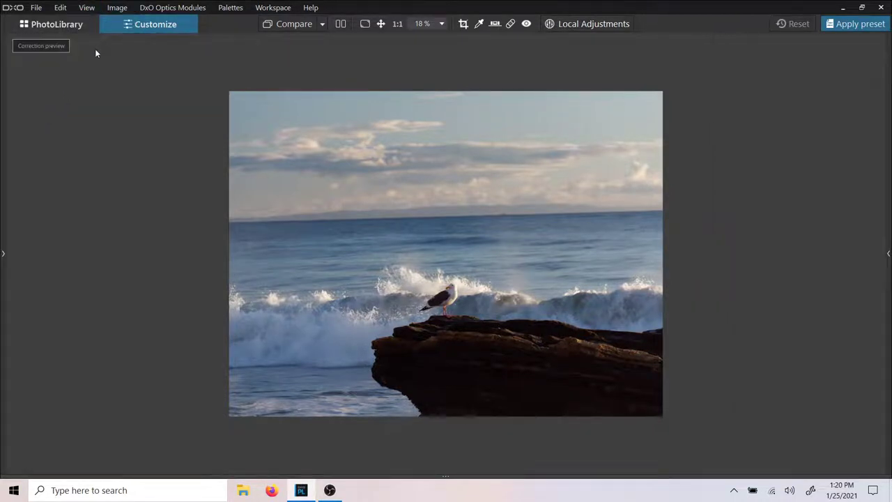
{"action": "left_click", "coordinate": [88, 9]}
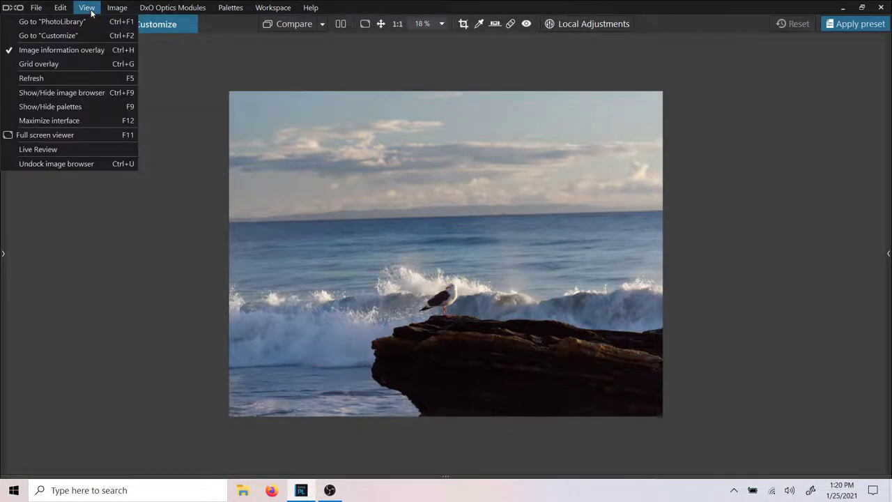
{"action": "left_click", "coordinate": [32, 107]}
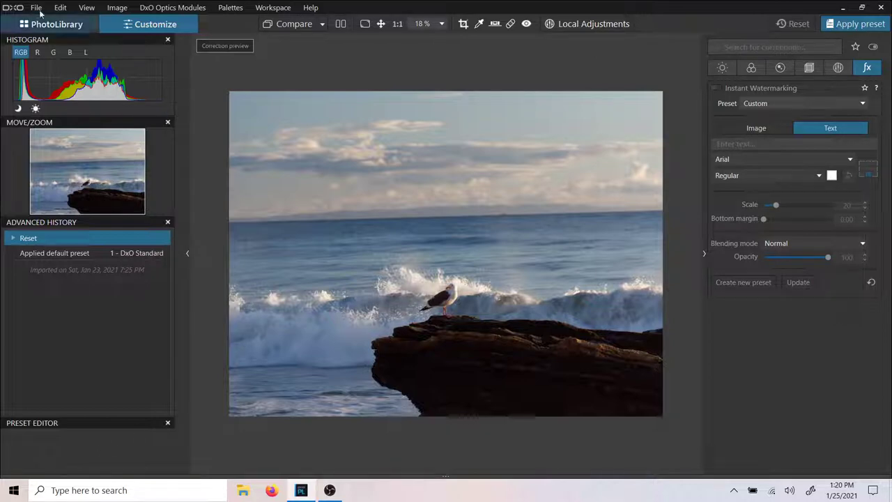
{"action": "left_click", "coordinate": [61, 8]}
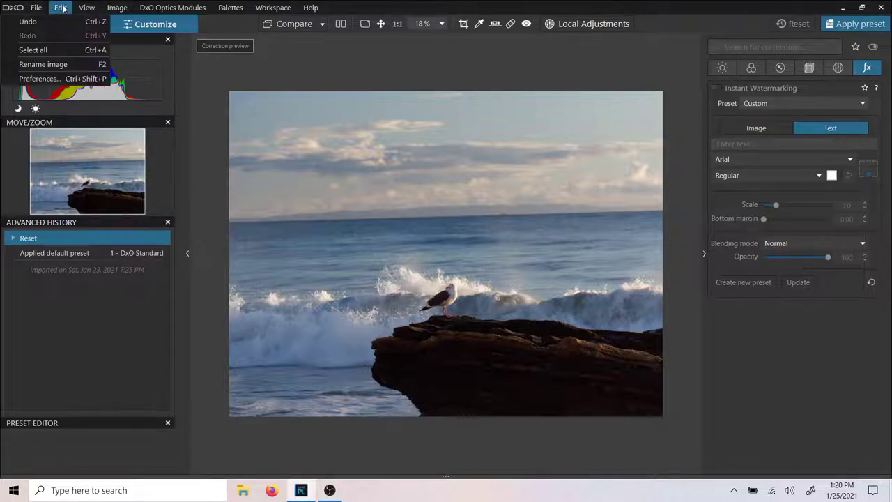
{"action": "mouse_move", "coordinate": [89, 8]}
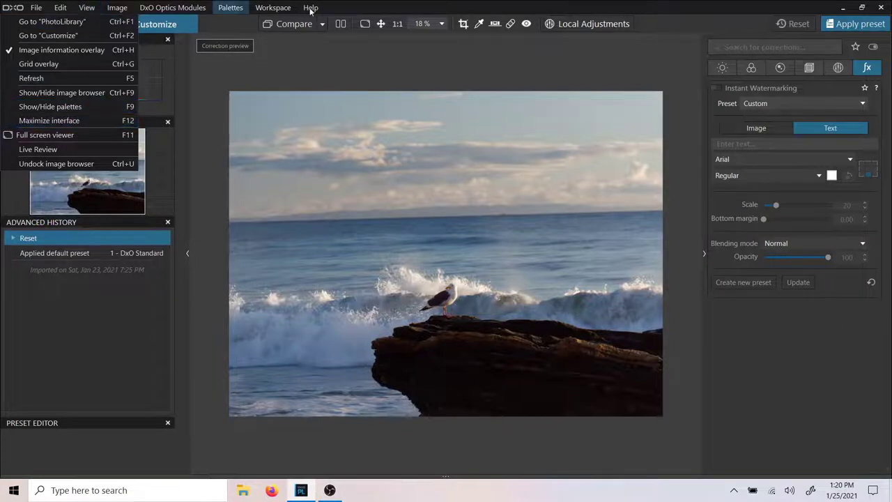
{"action": "mouse_move", "coordinate": [311, 7]}
{"action": "left_click", "coordinate": [361, 53]}
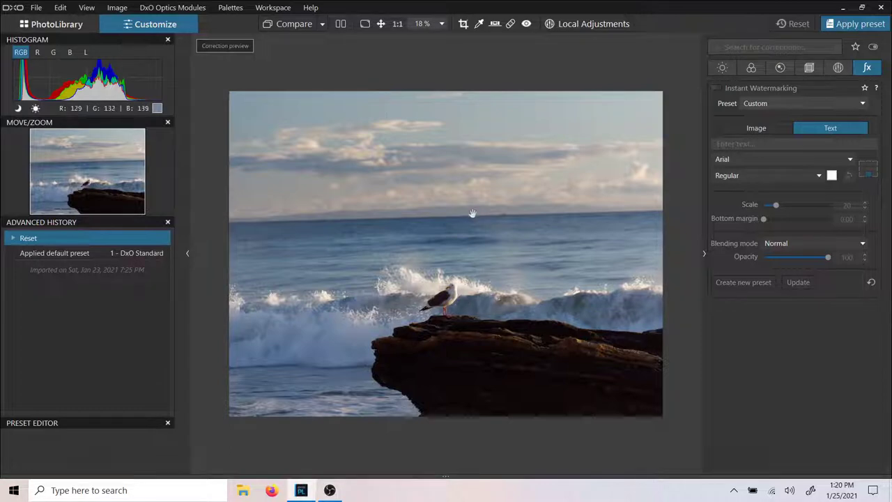
In the Light corrections, set the contrast to 13 and apply an automatic microcontrast of 16.
{"action": "left_click", "coordinate": [724, 68]}
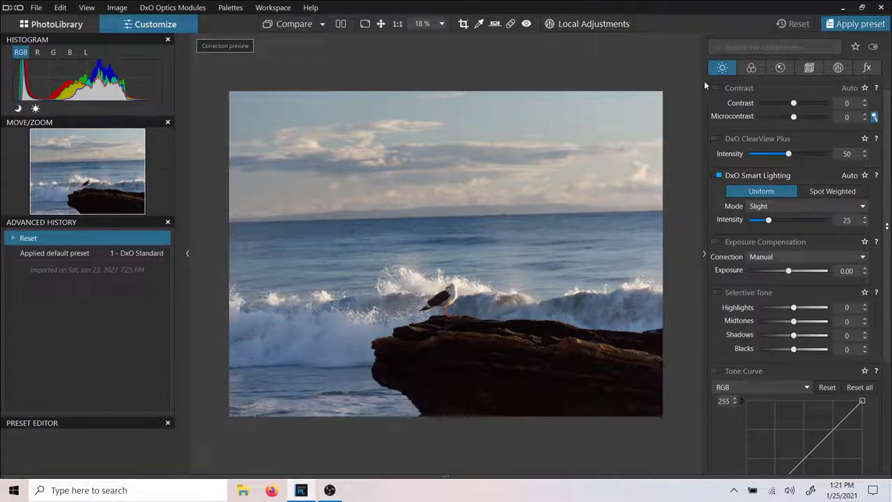
{"action": "left_click_drag", "start_coordinate": [794, 102], "coordinate": [799, 103]}
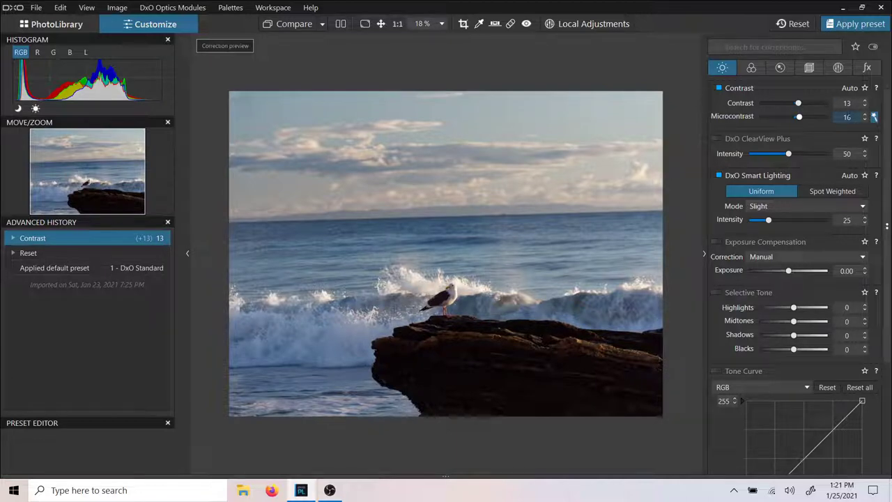
{"action": "left_click", "coordinate": [875, 118]}
Apply DxO ClearView Plus to the photo and fine-tune its intensity to 20.
{"action": "scroll", "coordinate": [808, 154], "scroll_direction": "down", "scroll_amount": 1}
{"action": "scroll", "coordinate": [808, 154], "scroll_direction": "up", "scroll_amount": 1}
{"action": "mouse_move", "coordinate": [779, 156]}
{"action": "left_mouse_down"}
{"action": "mouse_move", "coordinate": [752, 154]}
{"action": "mouse_move", "coordinate": [769, 154]}
{"action": "left_mouse_up"}
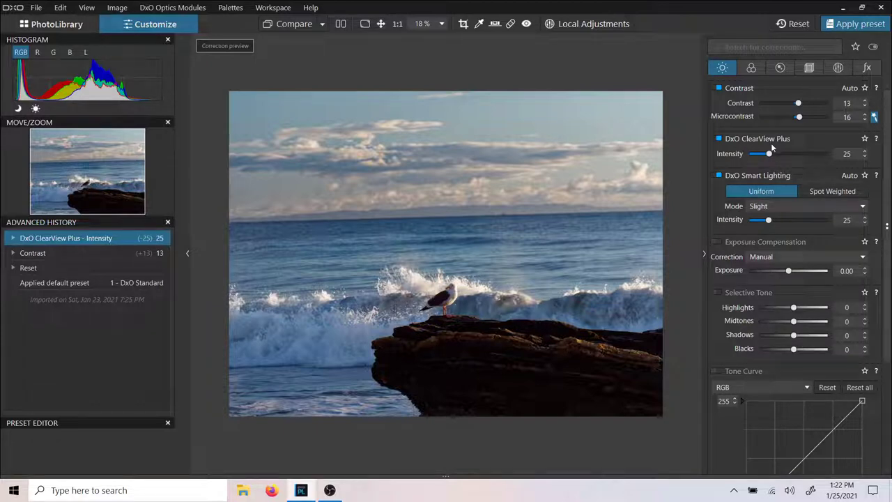
{"action": "left_click", "coordinate": [865, 157]}
{"action": "left_click", "coordinate": [865, 156]}
{"action": "left_click", "coordinate": [865, 157]}
{"action": "left_click", "coordinate": [865, 157]}
{"action": "left_click", "coordinate": [865, 157]}
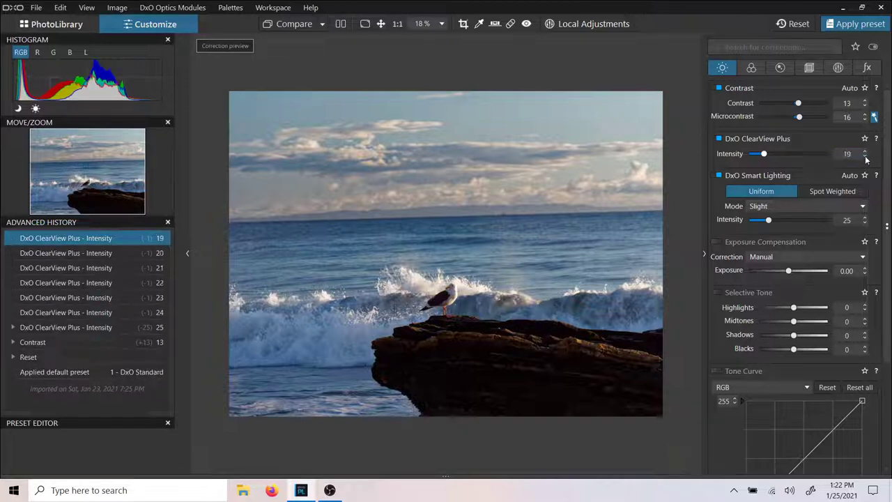
{"action": "left_click", "coordinate": [865, 157]}
{"action": "left_click", "coordinate": [865, 157]}
{"action": "left_click", "coordinate": [866, 157]}
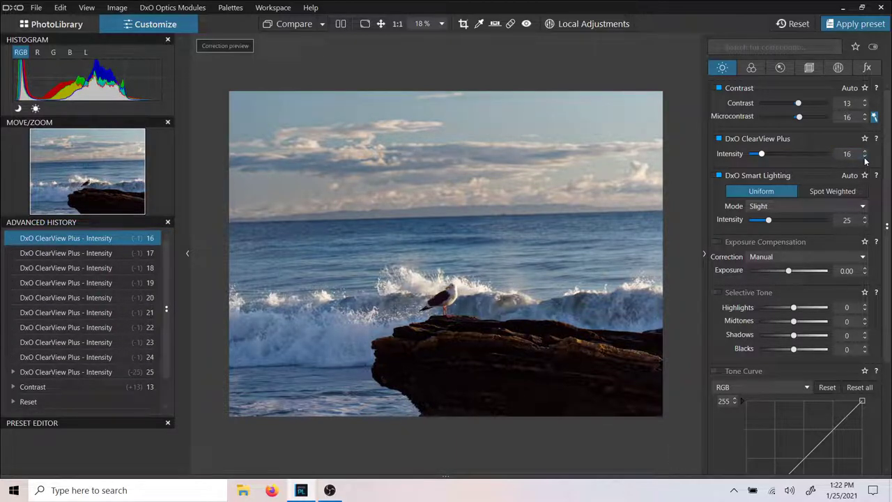
{"action": "left_click", "coordinate": [865, 152]}
{"action": "left_click", "coordinate": [865, 151]}
{"action": "left_click", "coordinate": [865, 151]}
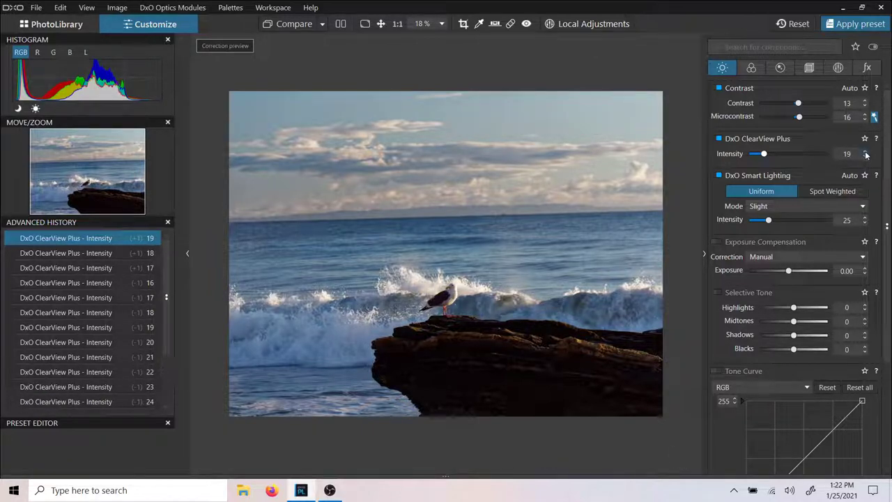
{"action": "left_click", "coordinate": [866, 152]}
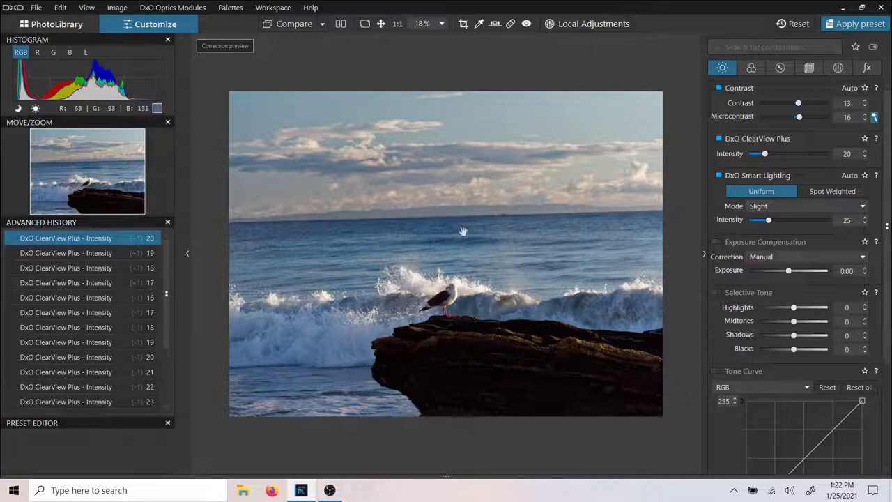
Change DxO Smart Lighting to Spot Weighted and draw a weighted area around the seagull on the rock.
{"action": "left_click", "coordinate": [824, 192]}
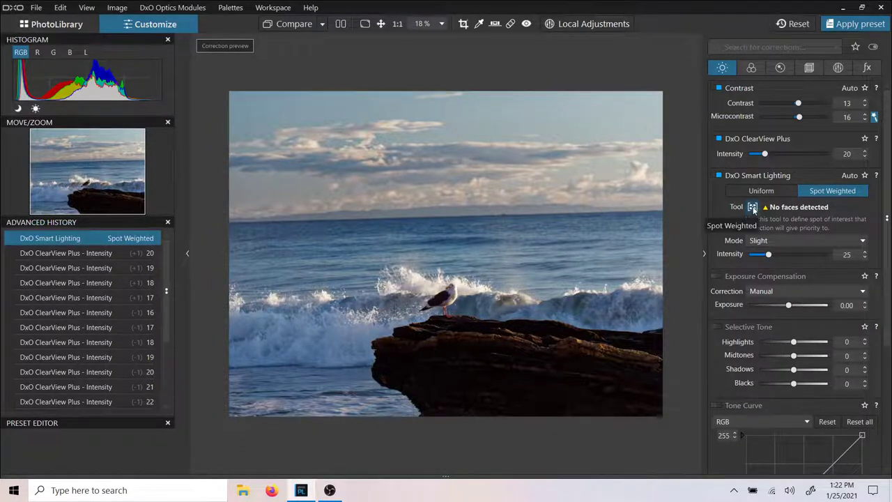
{"action": "left_click", "coordinate": [753, 207]}
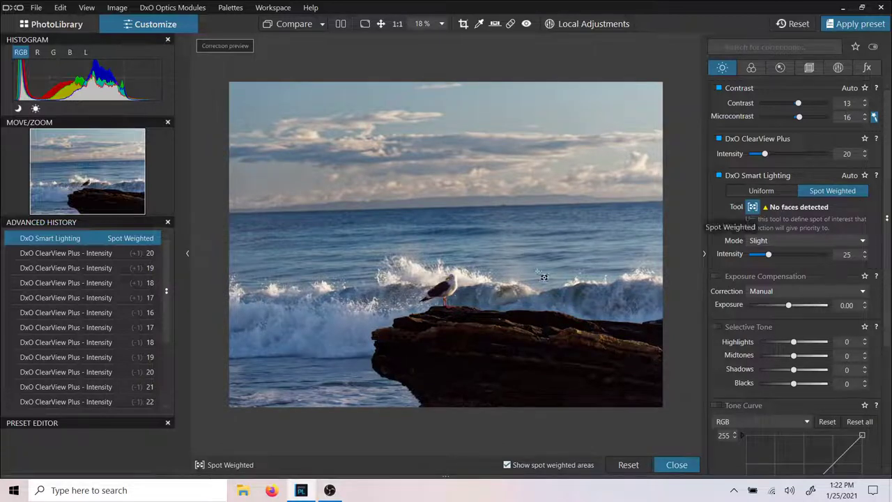
{"action": "scroll", "coordinate": [441, 300], "scroll_direction": "up", "scroll_amount": 2}
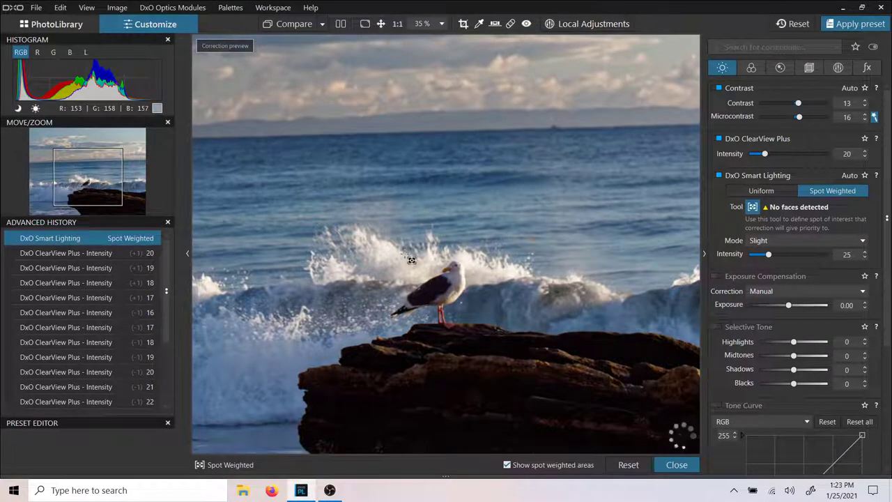
{"action": "left_click_drag", "start_coordinate": [400, 255], "coordinate": [478, 336]}
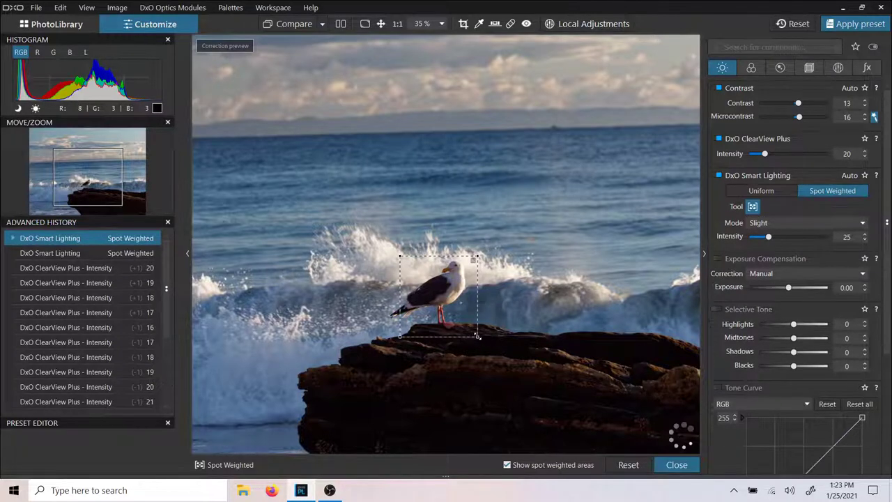
Remove the spot-weighted area around the seagull.
{"action": "scroll", "coordinate": [546, 292], "scroll_direction": "down", "scroll_amount": 1}
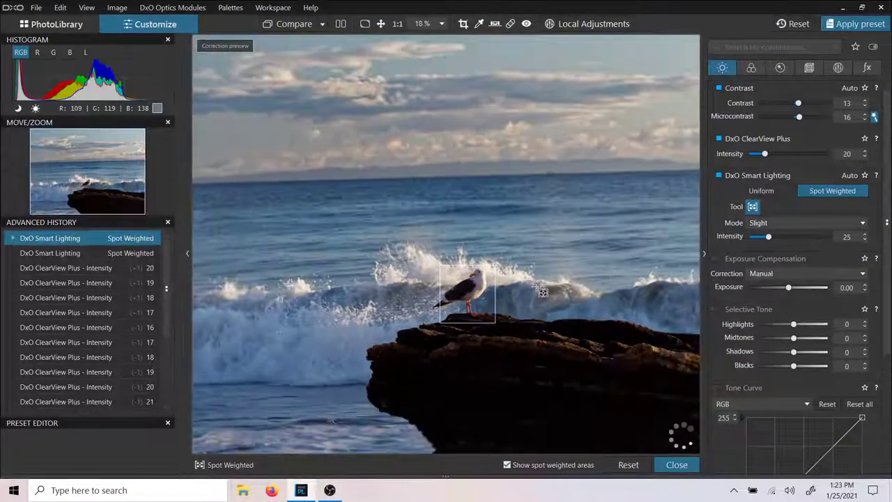
{"action": "scroll", "coordinate": [546, 292], "scroll_direction": "down", "scroll_amount": 3}
{"action": "scroll", "coordinate": [519, 298], "scroll_direction": "up", "scroll_amount": 1}
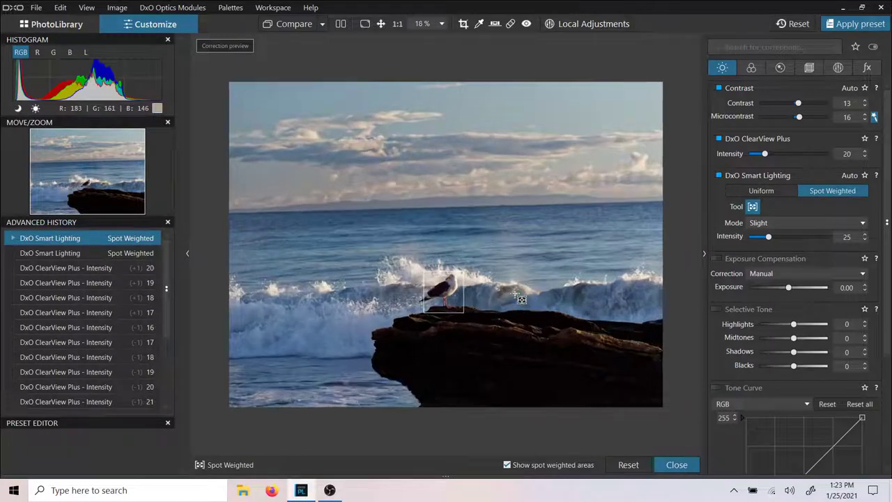
{"action": "left_click", "coordinate": [461, 278]}
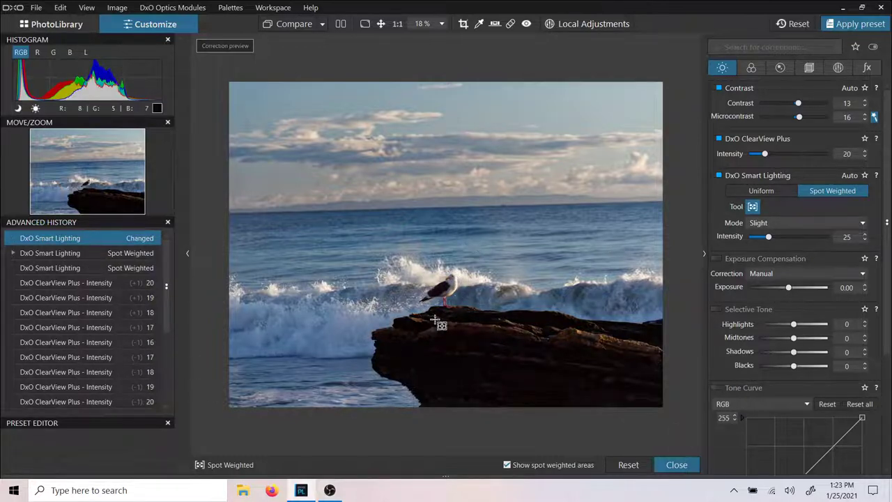
Try a small and a large Smart Lighting weighted area over the dark rock, deleting each one.
{"action": "scroll", "coordinate": [434, 321], "scroll_direction": "up", "scroll_amount": 4}
{"action": "scroll", "coordinate": [433, 321], "scroll_direction": "down", "scroll_amount": 4}
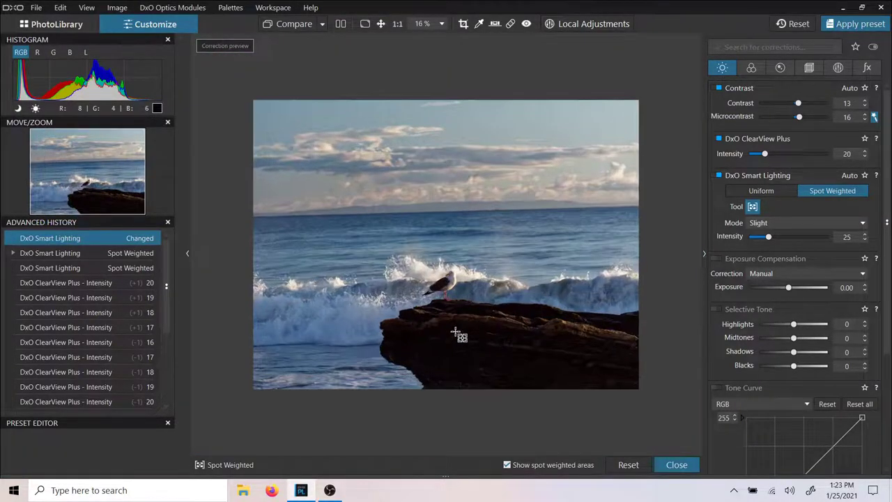
{"action": "left_click_drag", "start_coordinate": [465, 336], "coordinate": [576, 382]}
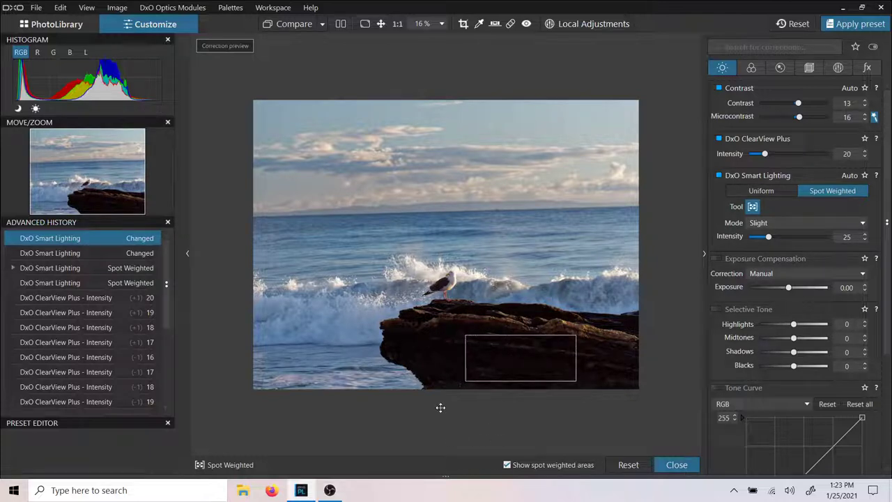
{"action": "left_click", "coordinate": [574, 342]}
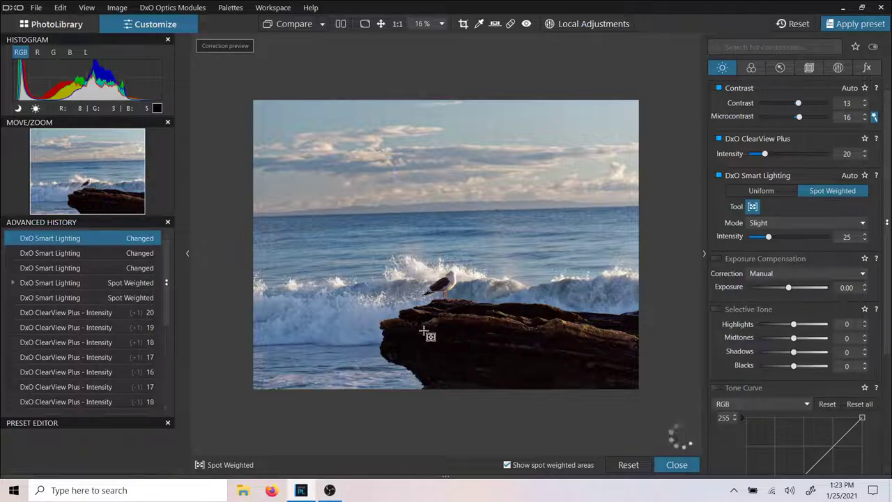
{"action": "left_click_drag", "start_coordinate": [416, 315], "coordinate": [642, 391]}
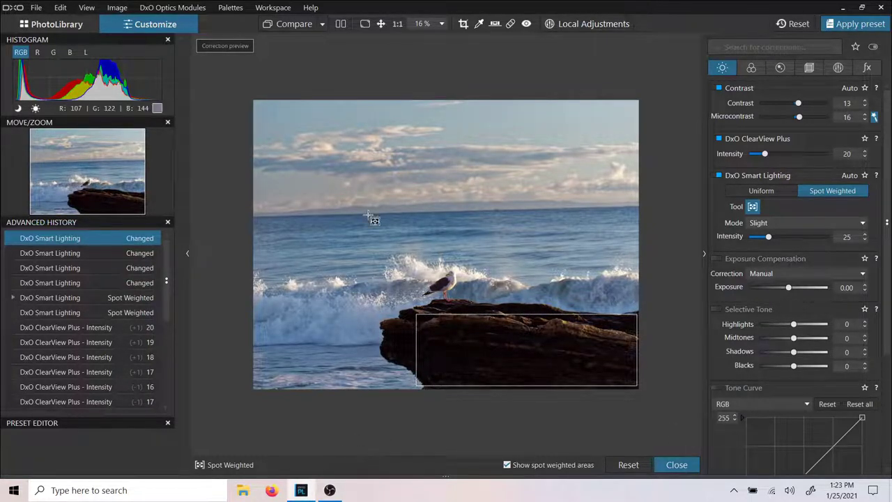
{"action": "left_click", "coordinate": [635, 321]}
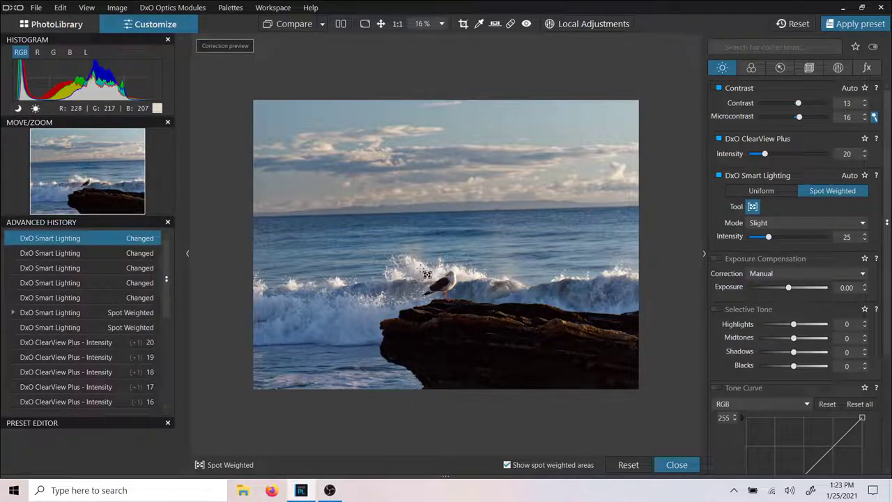
Draw a Smart Lighting weighted area closely around the seagull and close the Spot Weighted tool.
{"action": "left_click_drag", "start_coordinate": [426, 269], "coordinate": [455, 308]}
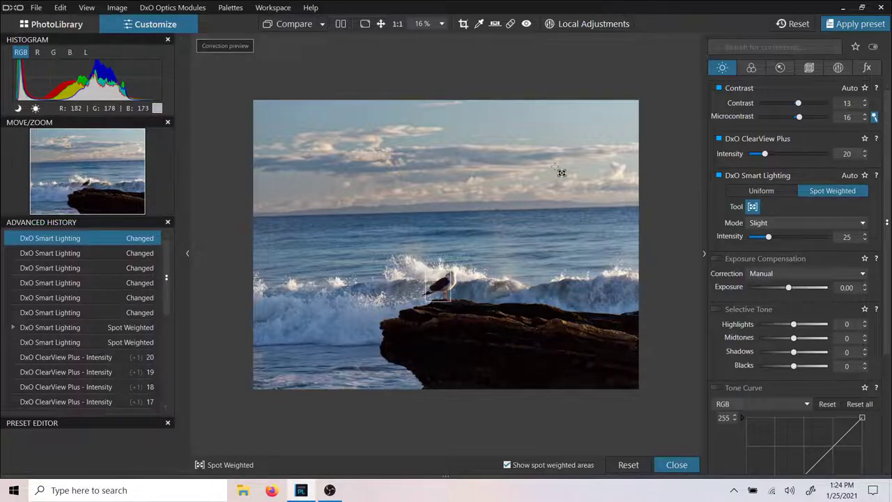
{"action": "left_click", "coordinate": [675, 464]}
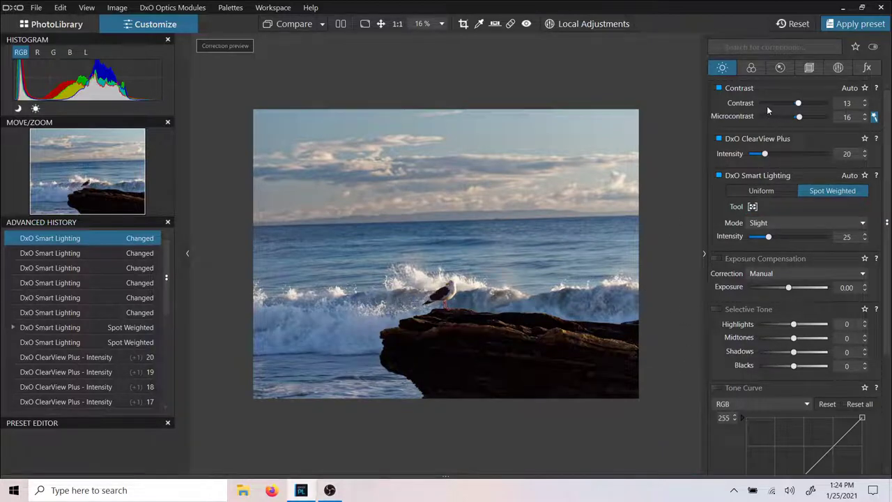
Lower the DxO Smart Lighting intensity to 17.
{"action": "scroll", "coordinate": [766, 108], "scroll_direction": "down", "scroll_amount": 1}
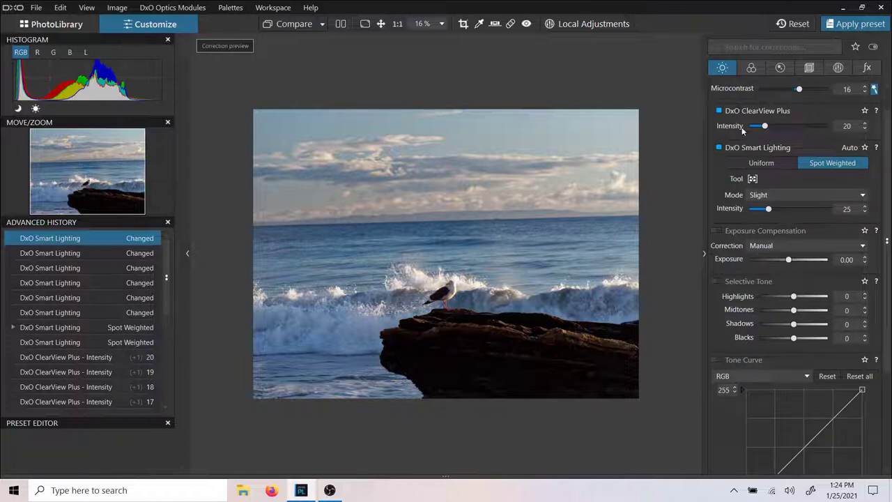
{"action": "scroll", "coordinate": [750, 130], "scroll_direction": "up", "scroll_amount": 1}
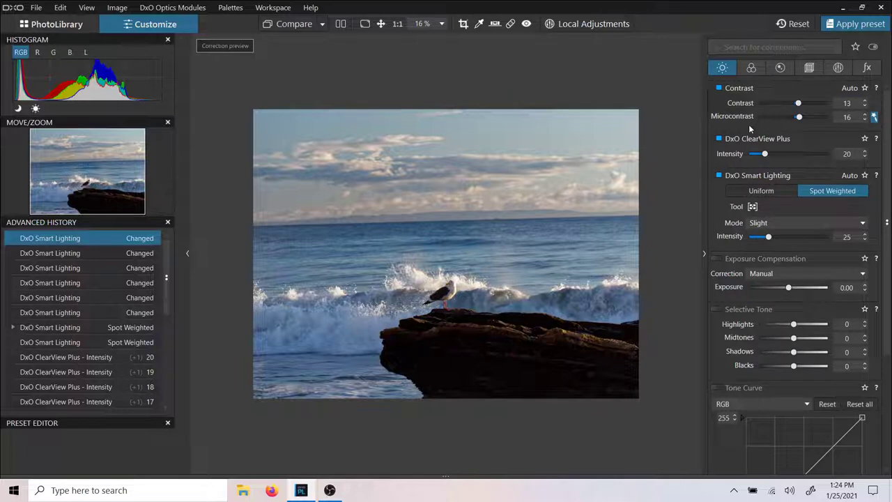
{"action": "scroll", "coordinate": [760, 153], "scroll_direction": "down", "scroll_amount": 1}
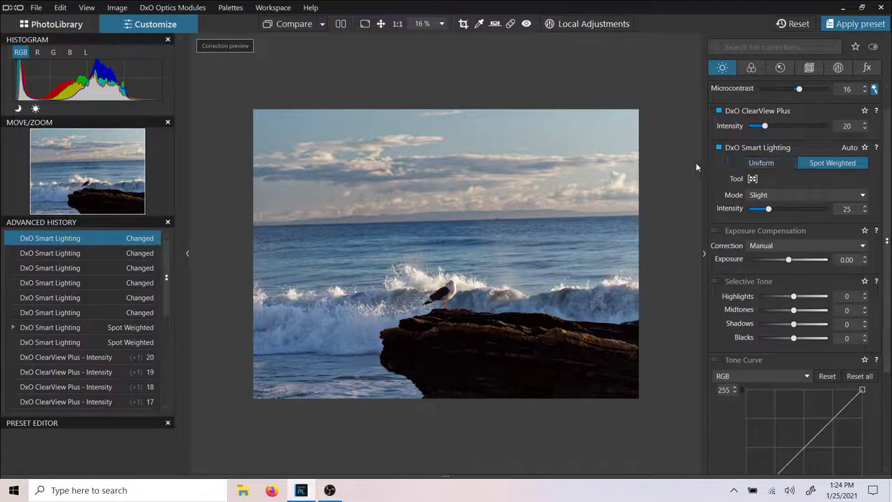
{"action": "scroll", "coordinate": [751, 180], "scroll_direction": "down", "scroll_amount": 1}
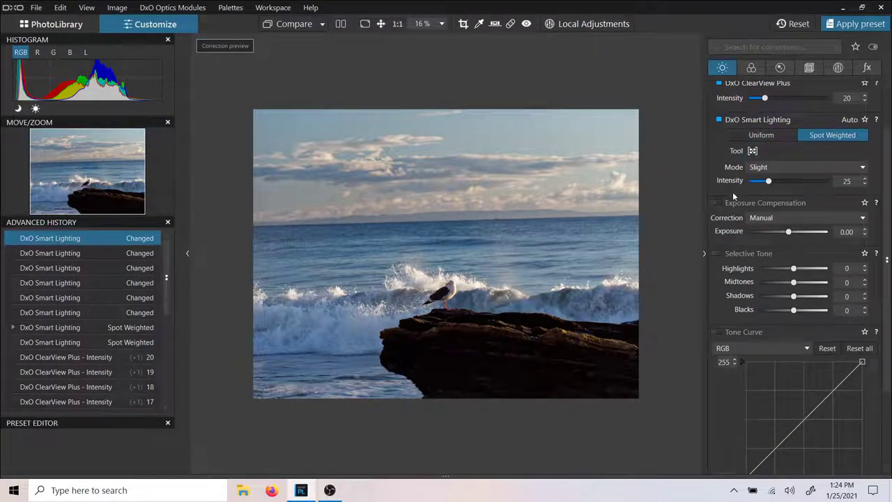
{"action": "scroll", "coordinate": [744, 159], "scroll_direction": "down", "scroll_amount": 1}
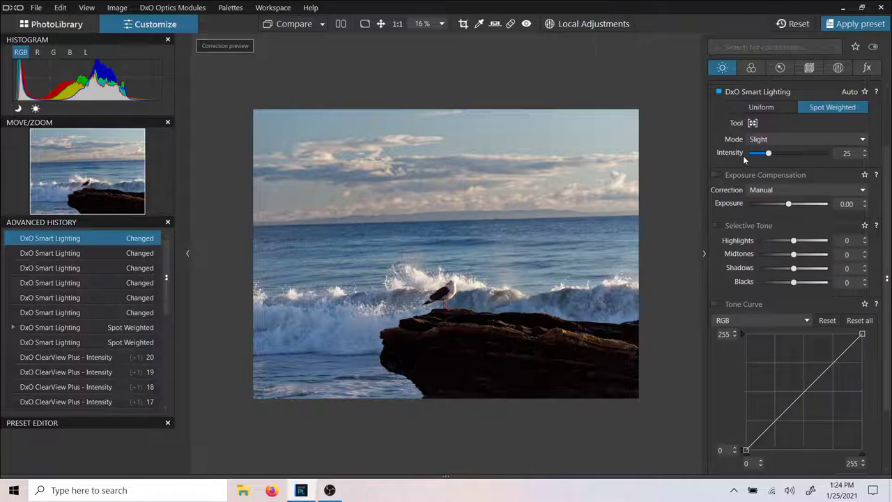
{"action": "left_click", "coordinate": [776, 141]}
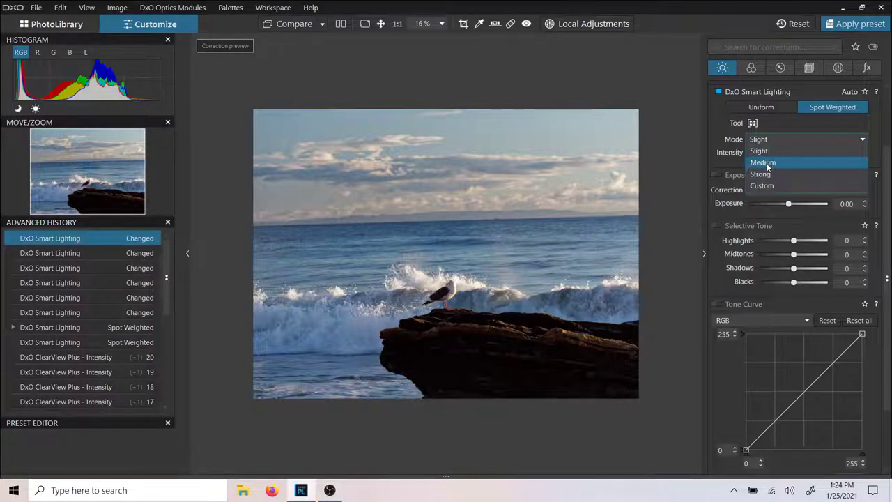
{"action": "left_click", "coordinate": [775, 140]}
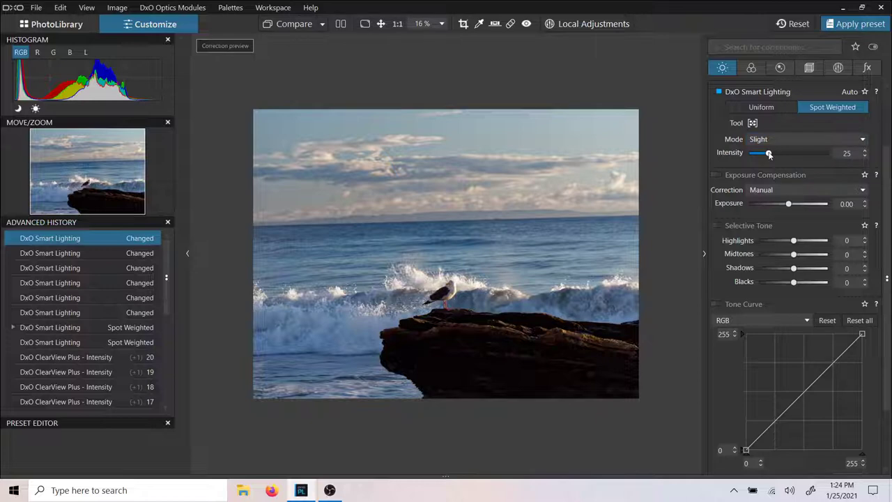
{"action": "mouse_move", "coordinate": [769, 154]}
{"action": "left_mouse_down"}
{"action": "mouse_move", "coordinate": [786, 155]}
{"action": "mouse_move", "coordinate": [762, 155]}
{"action": "left_mouse_up"}
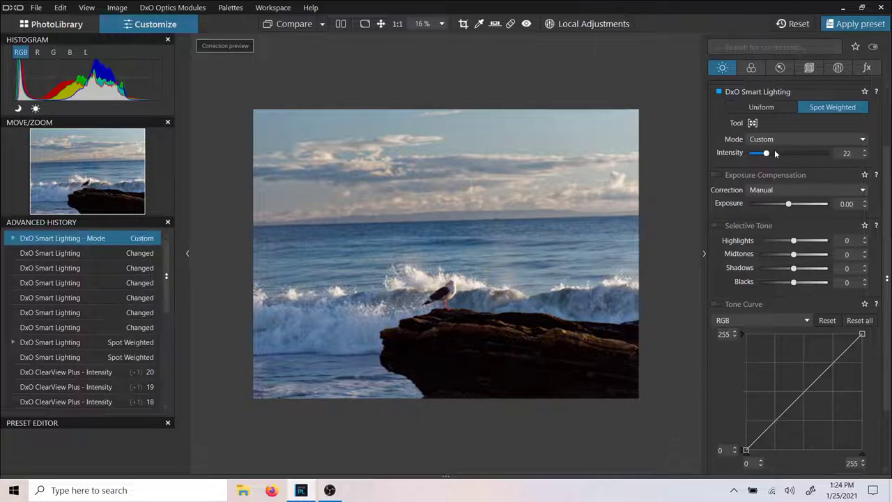
Lower the Selective Tone highlights to -66 and turn on the shadow and highlight clipping warnings.
{"action": "scroll", "coordinate": [766, 180], "scroll_direction": "down", "scroll_amount": 2}
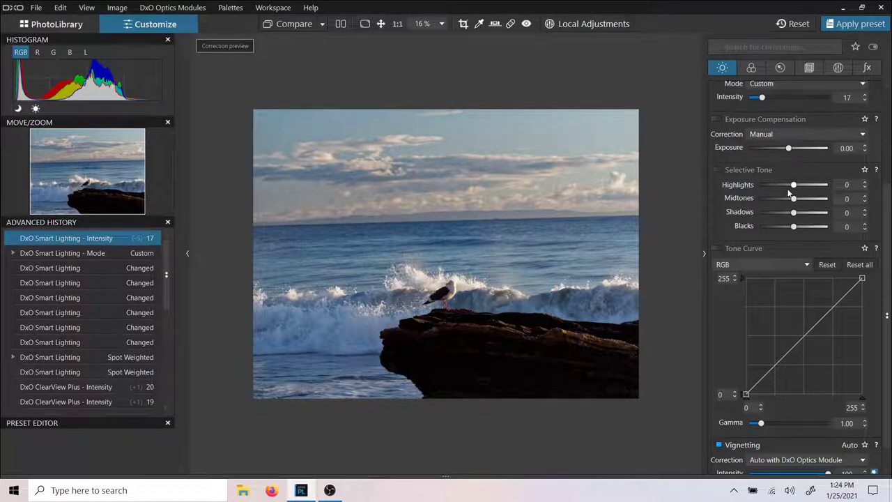
{"action": "left_click_drag", "start_coordinate": [794, 187], "coordinate": [771, 188]}
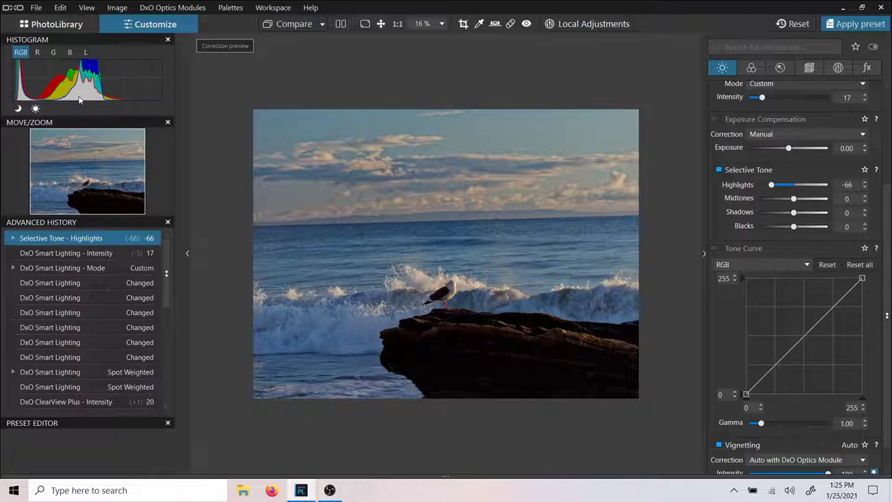
{"action": "left_click", "coordinate": [19, 109]}
{"action": "key", "text": "shift+h"}
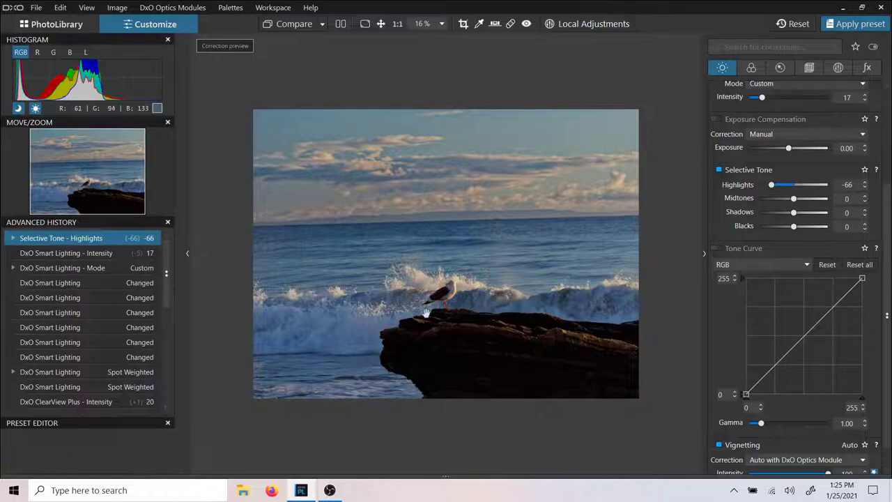
{"action": "scroll", "coordinate": [451, 305], "scroll_direction": "up", "scroll_amount": 2}
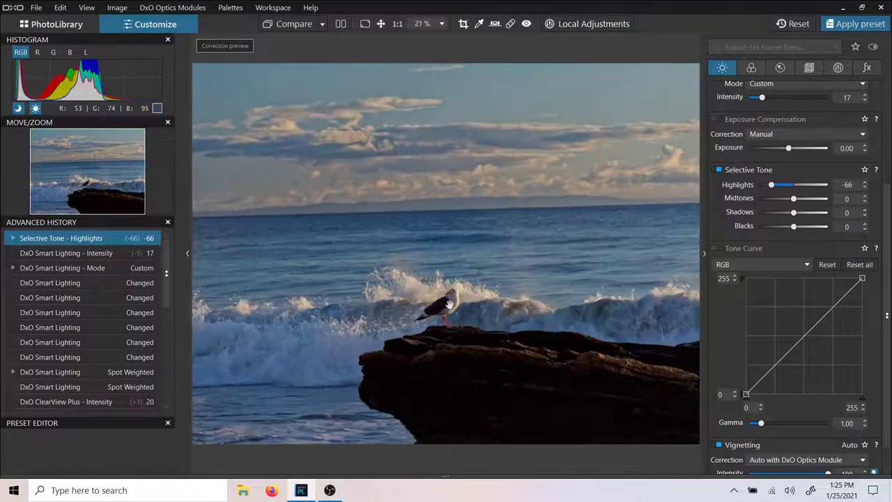
{"action": "scroll", "coordinate": [449, 305], "scroll_direction": "down", "scroll_amount": 1}
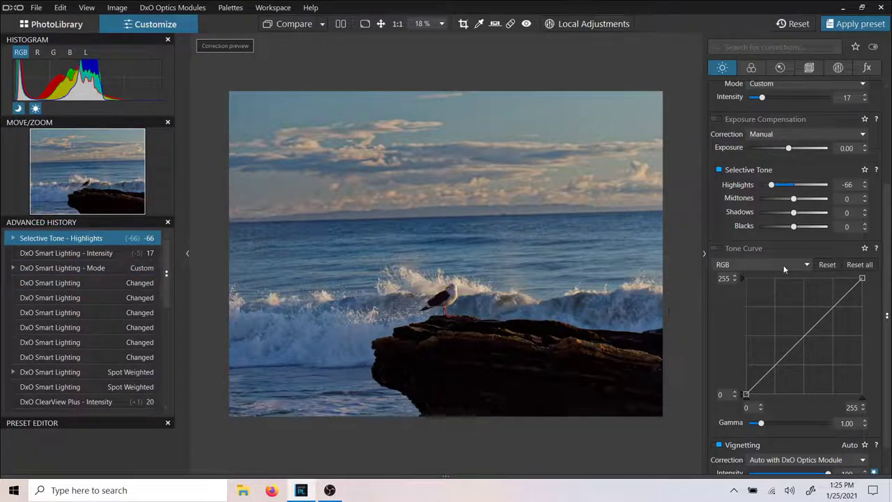
In Selective Tone, raise the shadows to 22 and lower the midtones to -2.
{"action": "left_click_drag", "start_coordinate": [794, 212], "coordinate": [801, 216]}
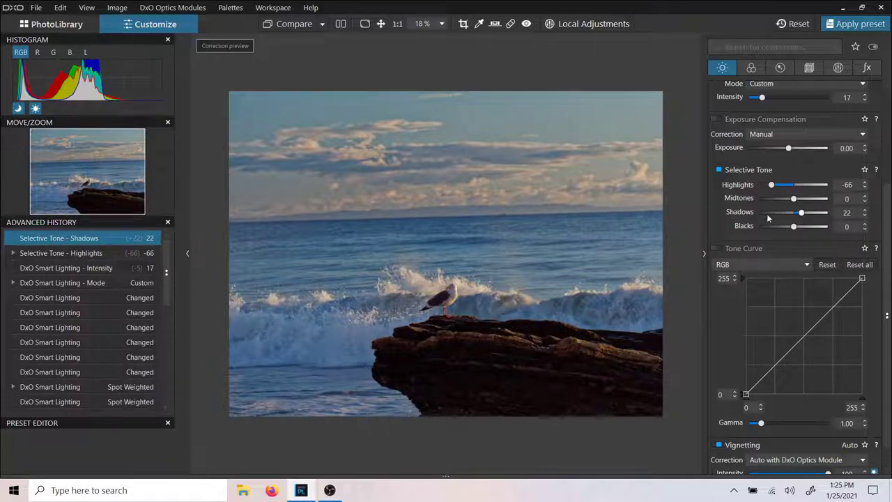
{"action": "left_click_drag", "start_coordinate": [794, 199], "coordinate": [794, 202]}
{"action": "left_click", "coordinate": [847, 198]}
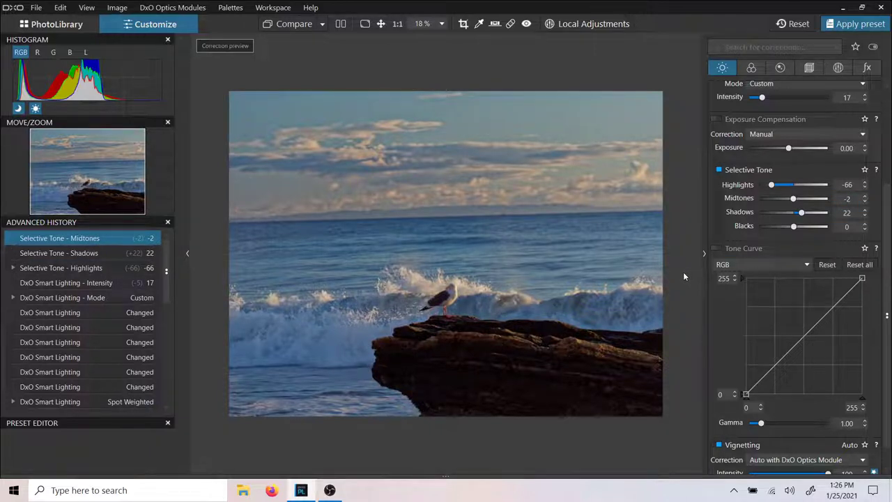
{"action": "scroll", "coordinate": [791, 267], "scroll_direction": "down", "scroll_amount": 1}
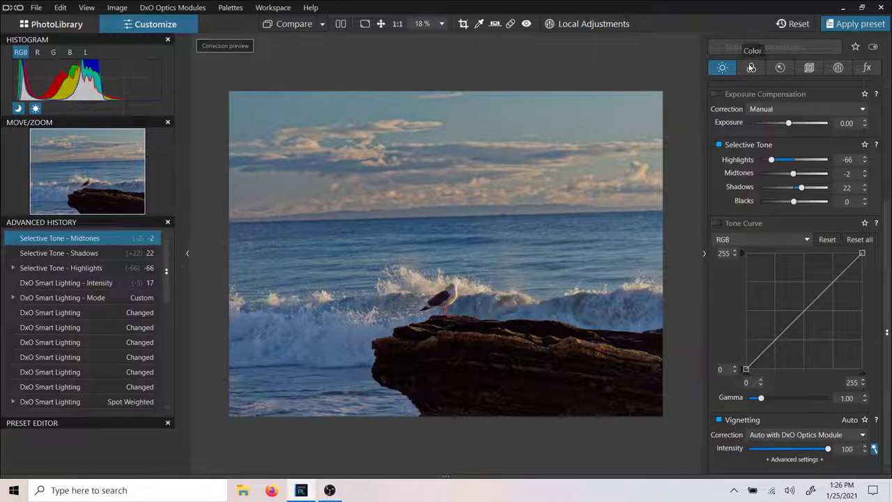
{"action": "left_click", "coordinate": [751, 68]}
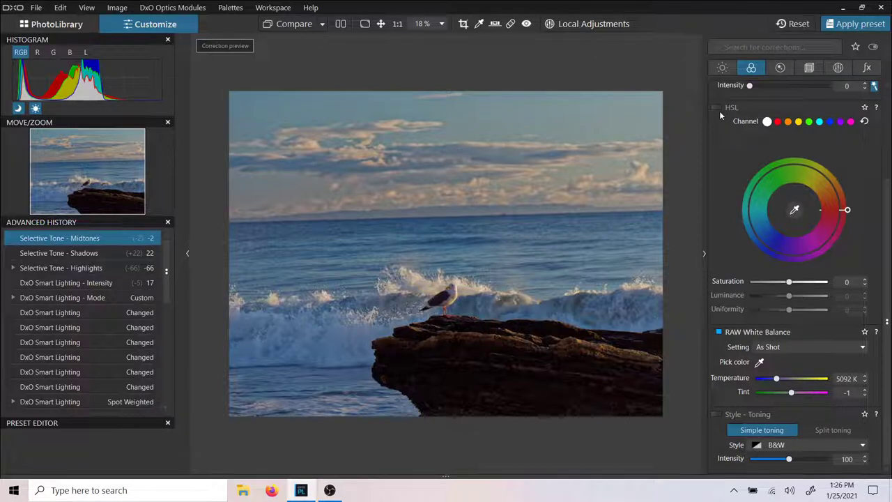
{"action": "left_click", "coordinate": [721, 67]}
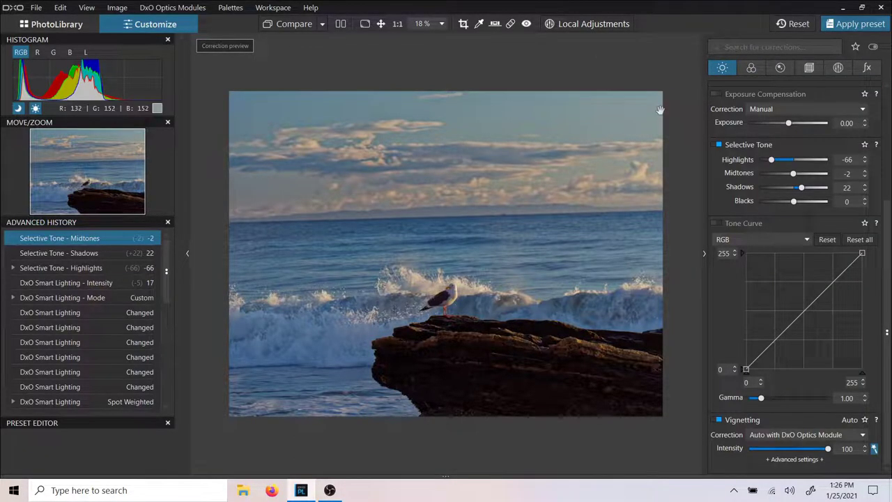
{"action": "left_click", "coordinate": [838, 66]}
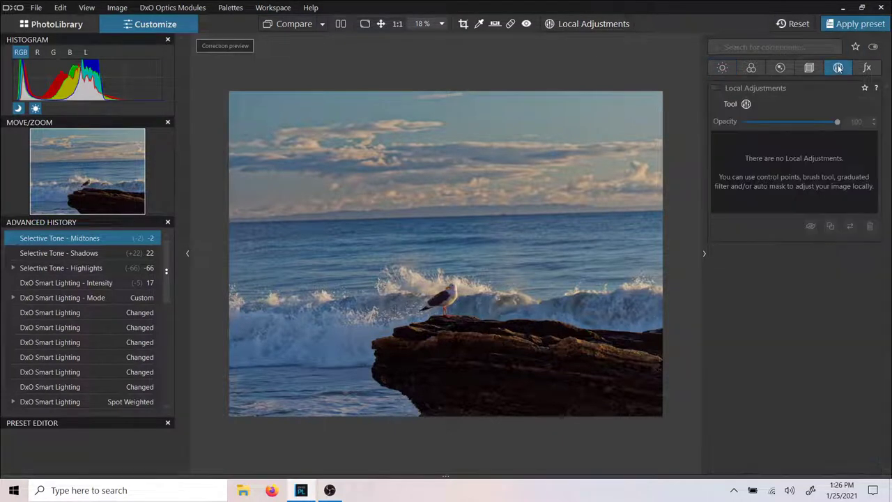
{"action": "left_click", "coordinate": [724, 67]}
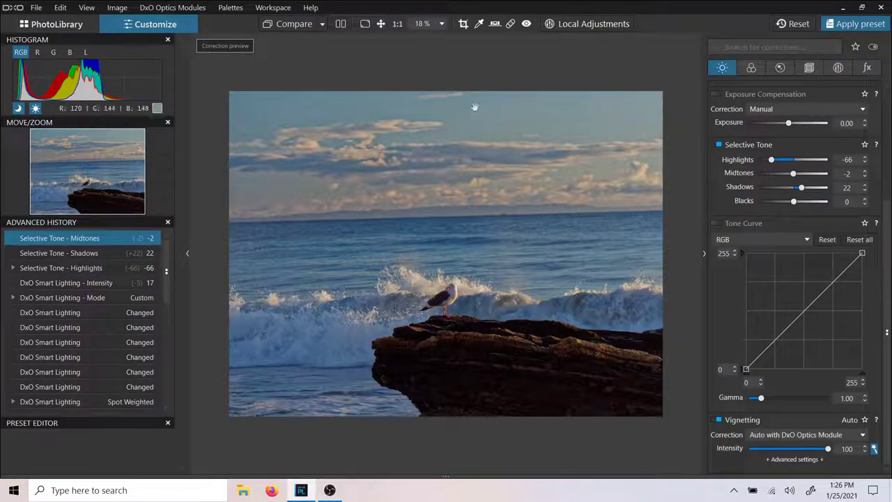
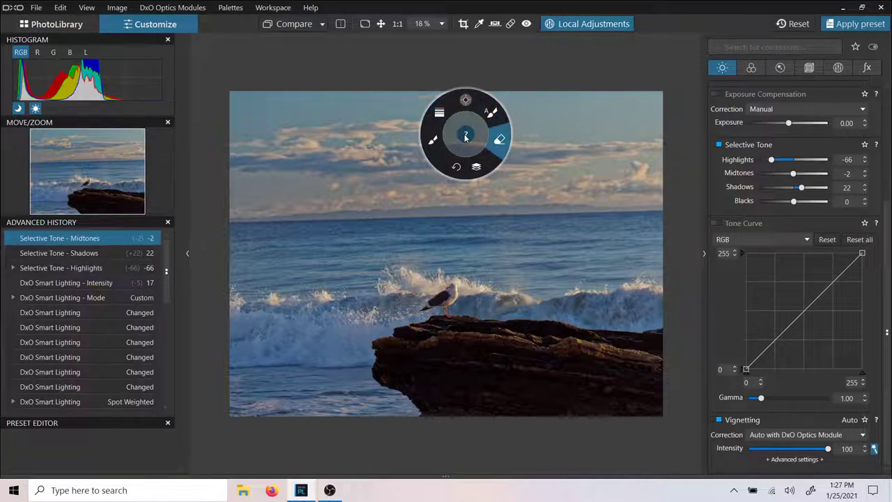
Dismiss the Eraser shortcut help and switch the local adjustment tool to the Graduated filter.
{"action": "left_click", "coordinate": [465, 136]}
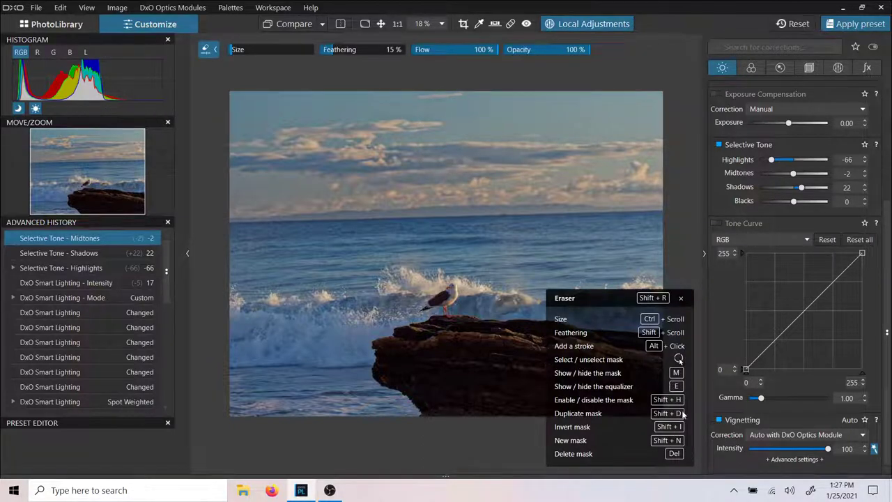
{"action": "left_click", "coordinate": [681, 299]}
{"action": "right_click", "coordinate": [450, 151]}
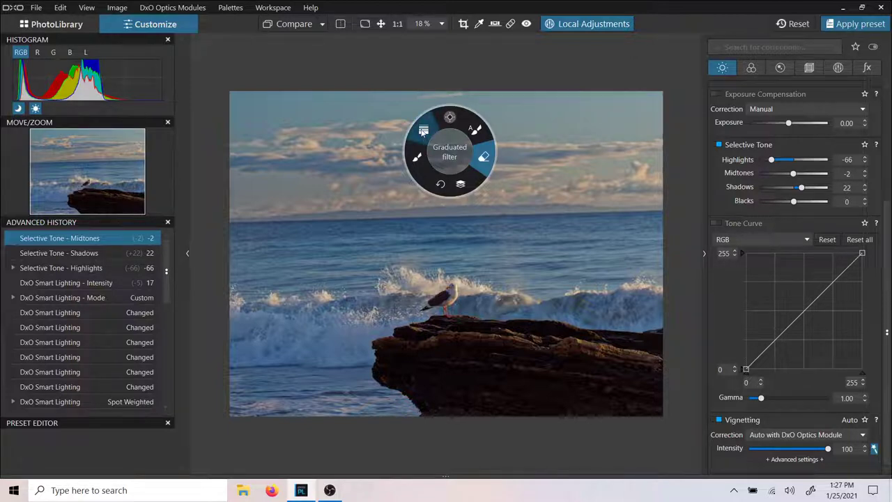
{"action": "left_click", "coordinate": [463, 50]}
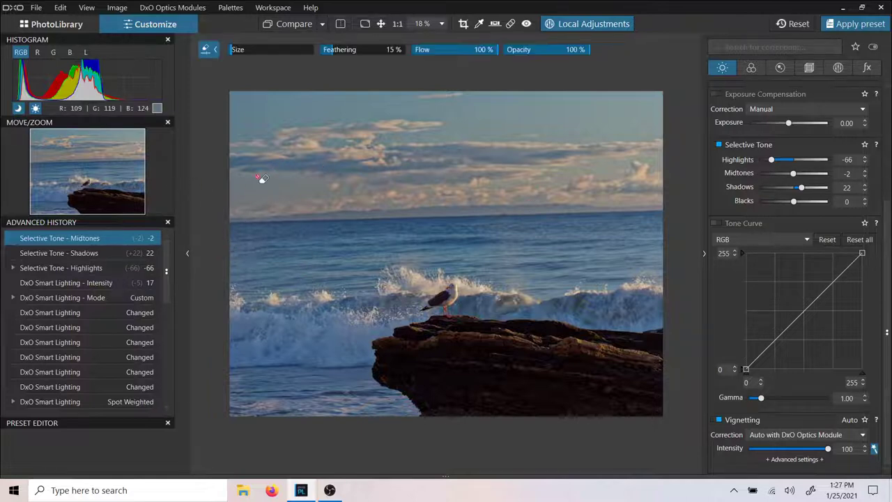
{"action": "right_click", "coordinate": [440, 120]}
{"action": "left_click", "coordinate": [412, 105]}
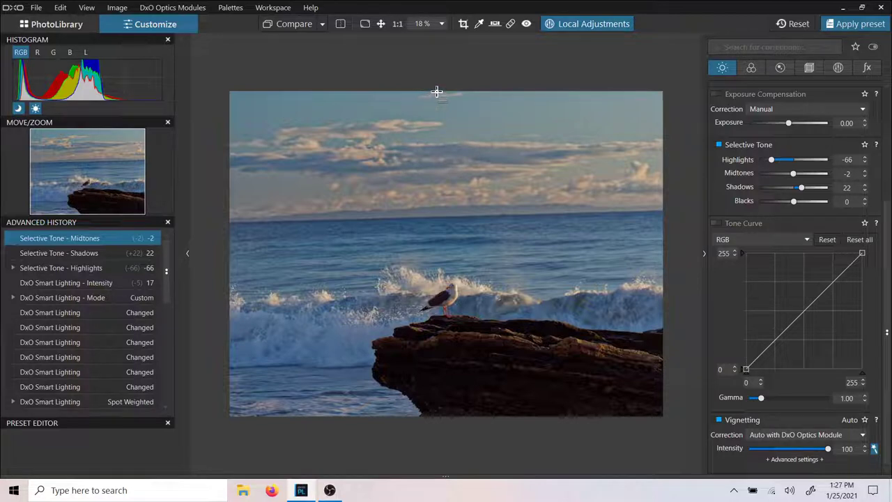
Try a graduated filter from the photo's upper edge to just above the seagull, shift it slightly, and undo it.
{"action": "left_click_drag", "start_coordinate": [438, 92], "coordinate": [444, 270]}
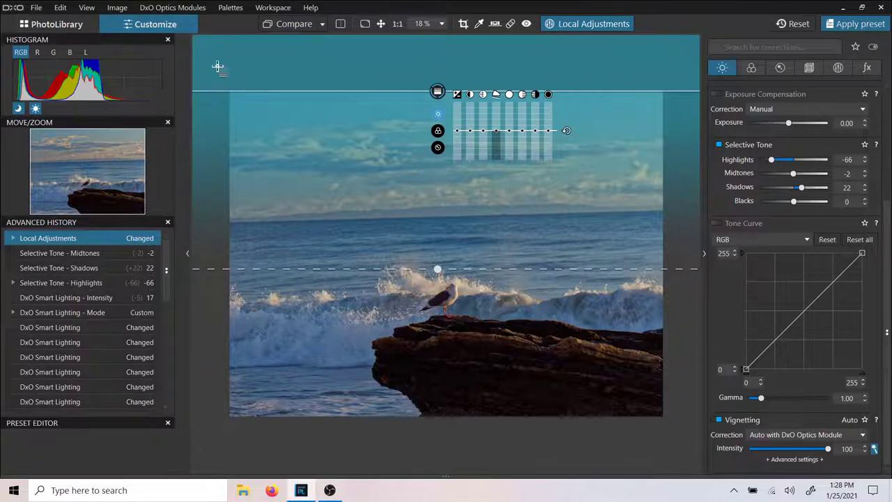
{"action": "left_click_drag", "start_coordinate": [438, 92], "coordinate": [449, 118]}
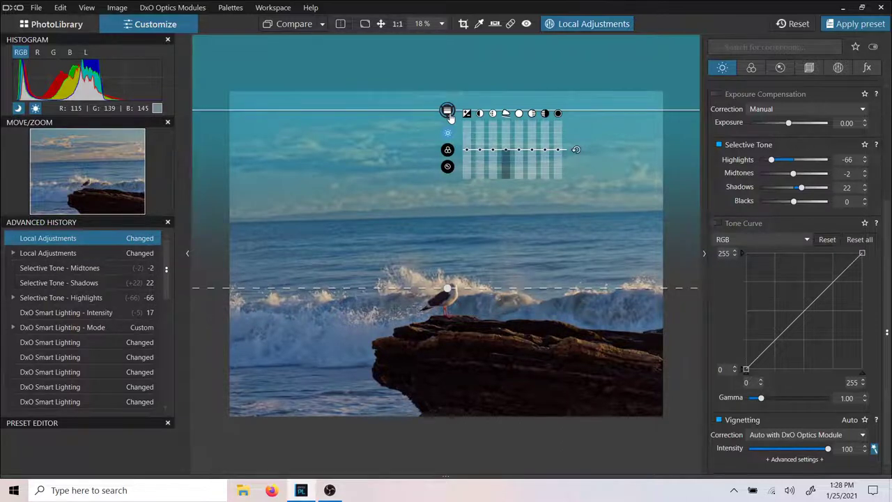
{"action": "key", "text": "ctrl+z"}
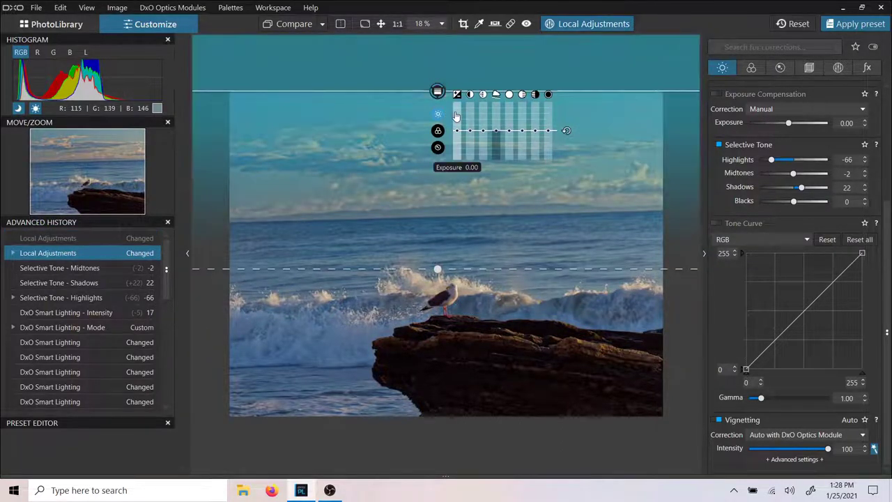
{"action": "key", "text": "ctrl+z"}
Try a reversed graduated filter from the sea up into the sky, tilt it diagonally, and undo all of it.
{"action": "left_click_drag", "start_coordinate": [438, 233], "coordinate": [439, 178]}
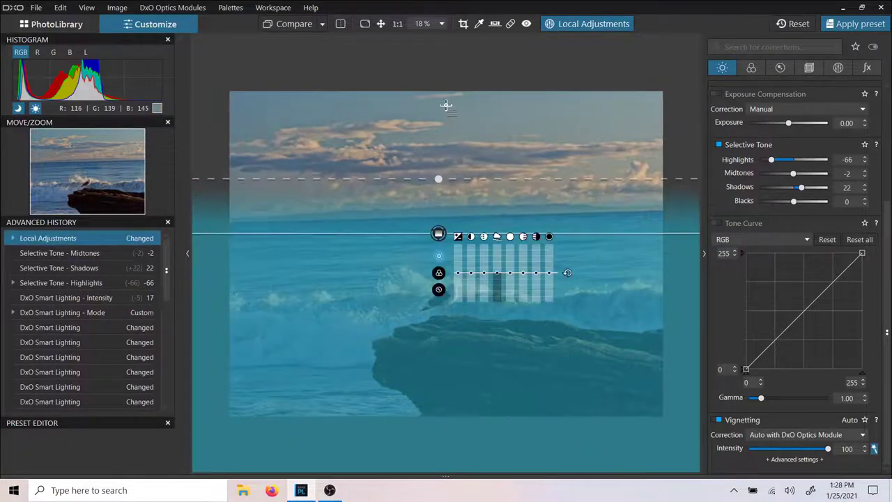
{"action": "mouse_move", "coordinate": [448, 114]}
{"action": "left_mouse_down"}
{"action": "mouse_move", "coordinate": [447, 95]}
{"action": "mouse_move", "coordinate": [446, 171]}
{"action": "mouse_move", "coordinate": [451, 106]}
{"action": "left_mouse_up"}
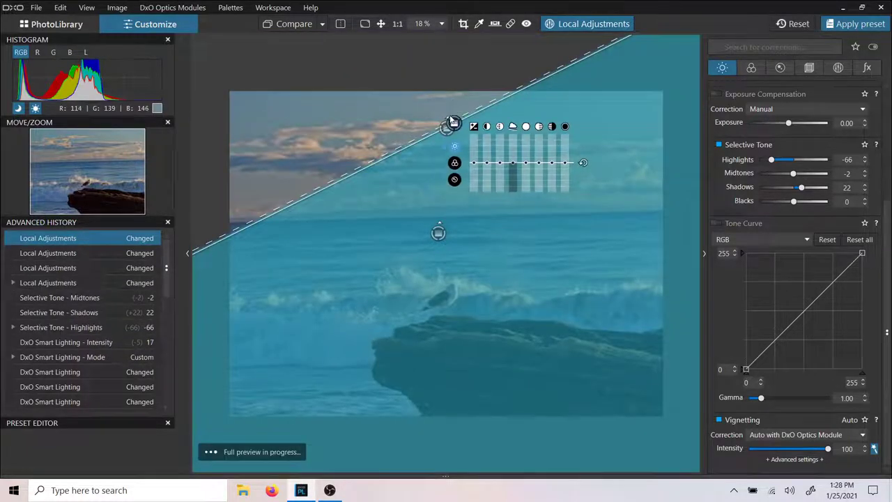
{"action": "key", "text": "ctrl+z"}
{"action": "key", "text": "ctrl+z"}
{"action": "key", "text": "ctrl+z"}
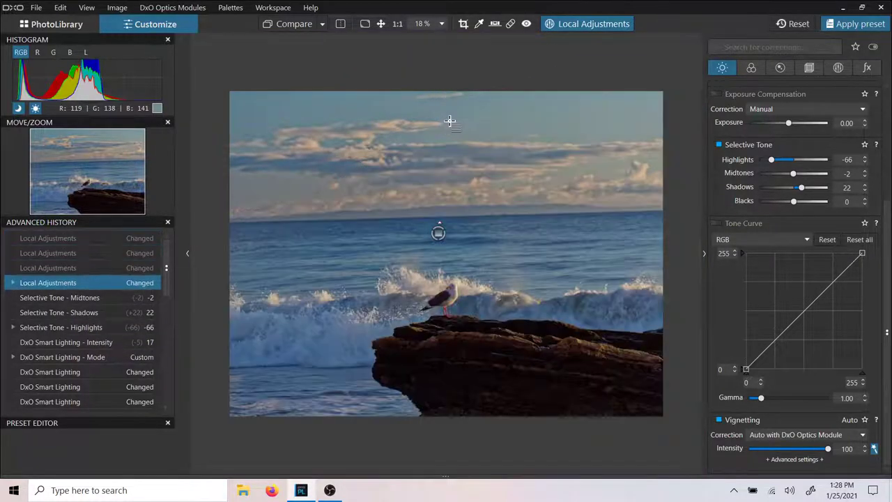
{"action": "key", "text": "ctrl+z"}
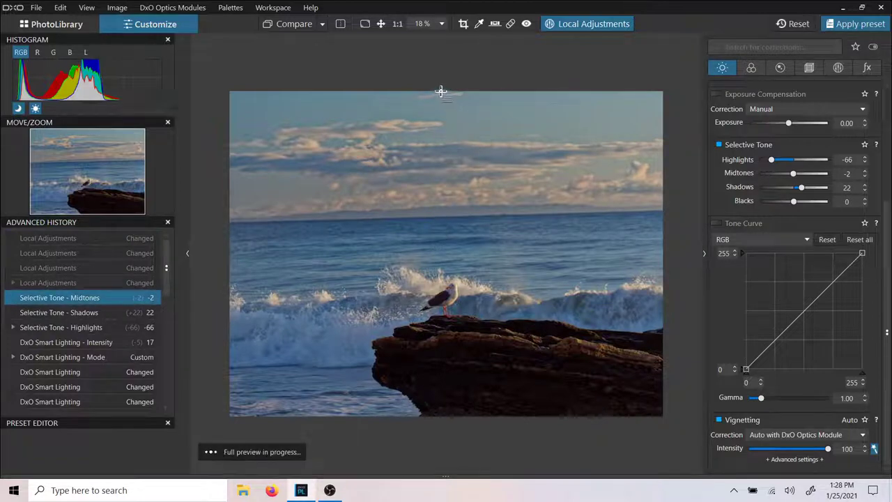
Draw a graduated filter from the photo's upper edge down to just above the seagull and lower its exposure to about -0.35.
{"action": "left_click_drag", "start_coordinate": [442, 95], "coordinate": [438, 269]}
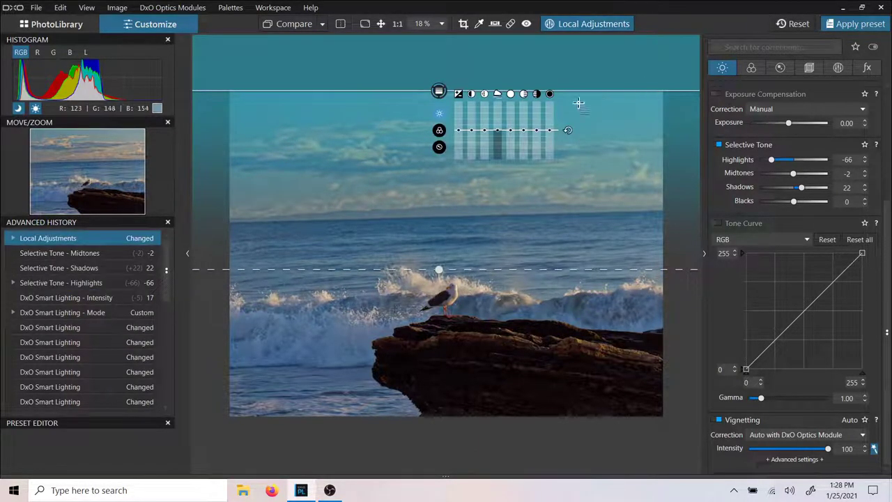
{"action": "left_click_drag", "start_coordinate": [458, 131], "coordinate": [458, 136]}
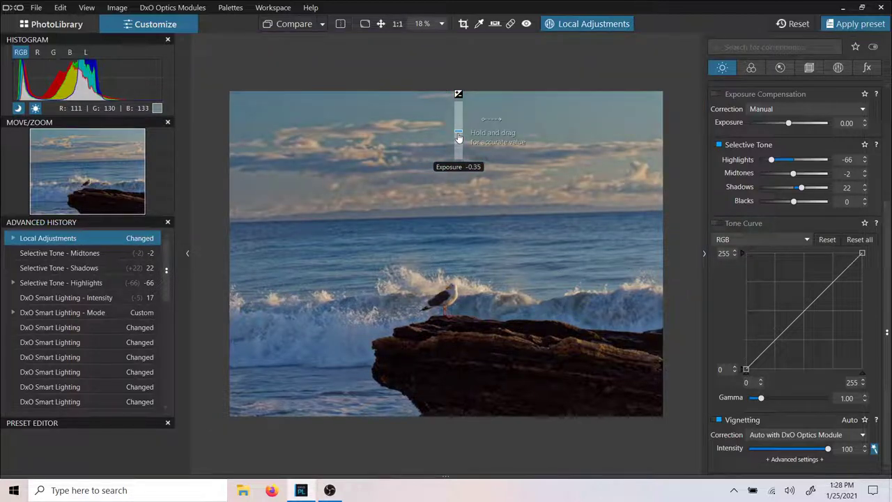
{"action": "left_click_drag", "start_coordinate": [458, 137], "coordinate": [458, 137]}
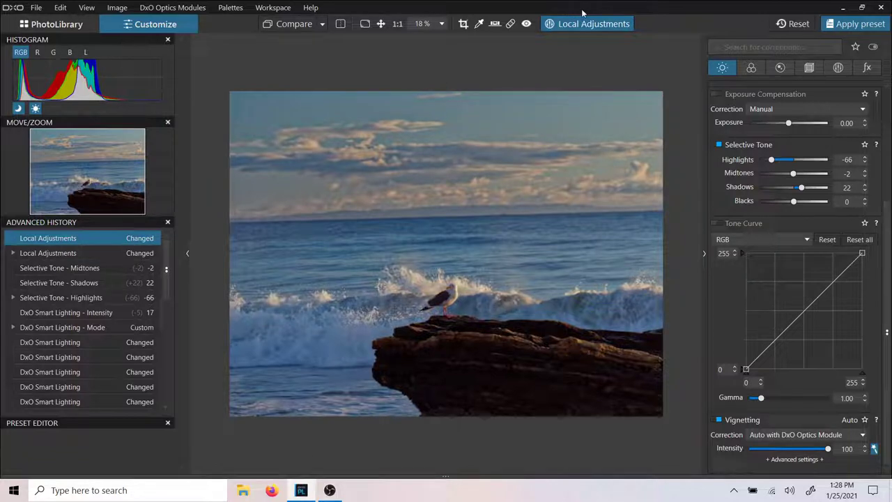
Erase the graduated filter's mask from the sea below the horizon, using an Eraser with an increased size.
{"action": "mouse_move", "coordinate": [448, 134]}
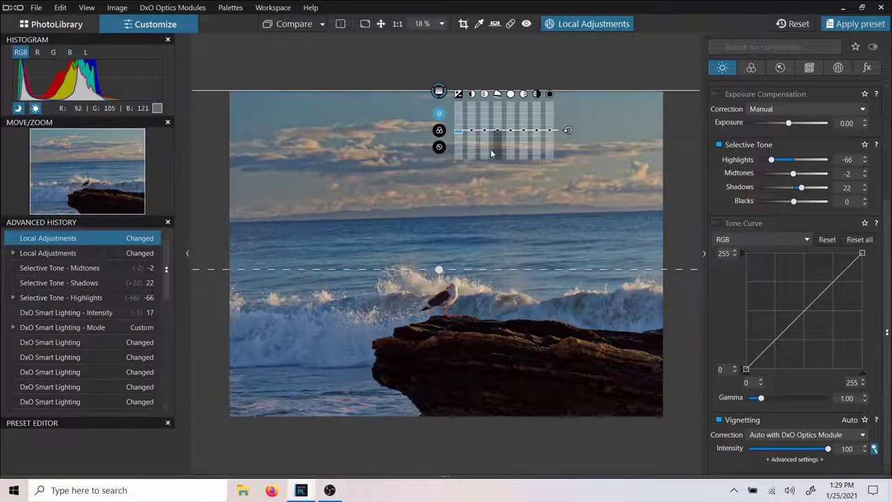
{"action": "mouse_move", "coordinate": [439, 93]}
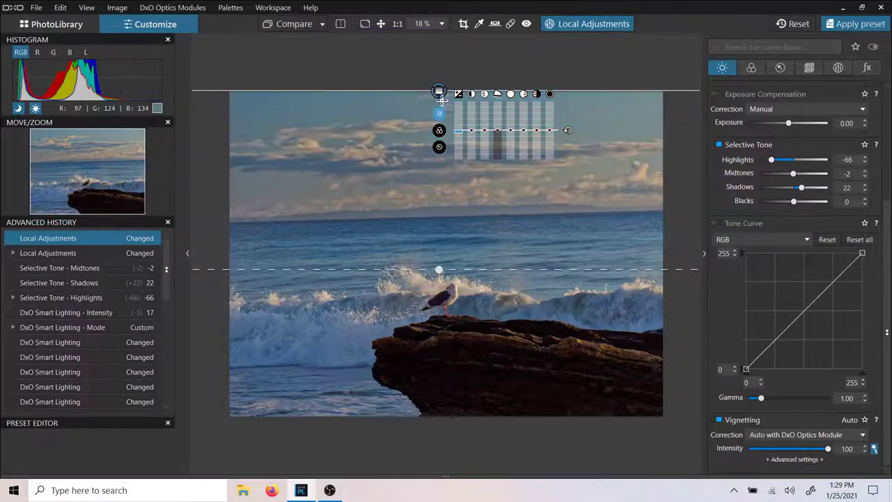
{"action": "right_click", "coordinate": [439, 91]}
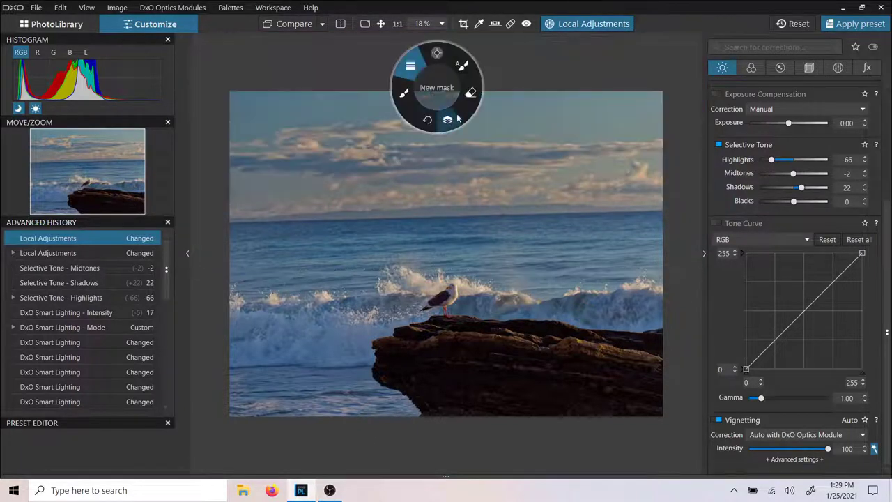
{"action": "left_click", "coordinate": [469, 92]}
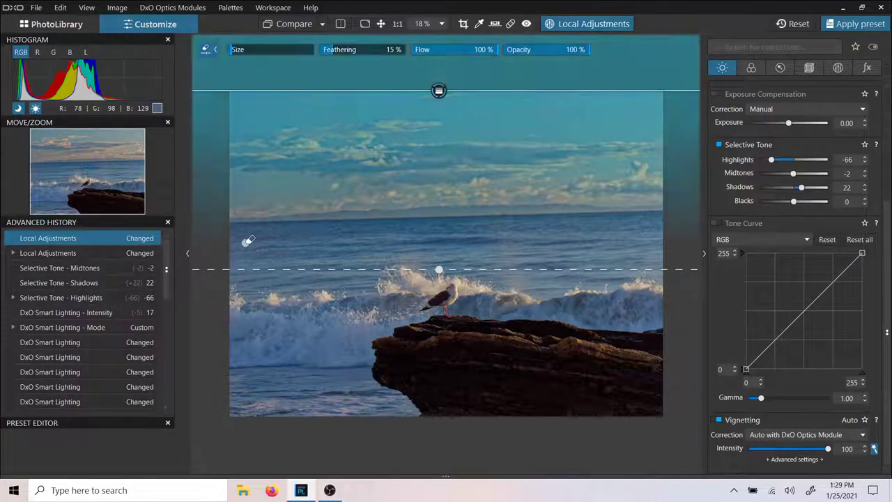
{"action": "key", "text": "m"}
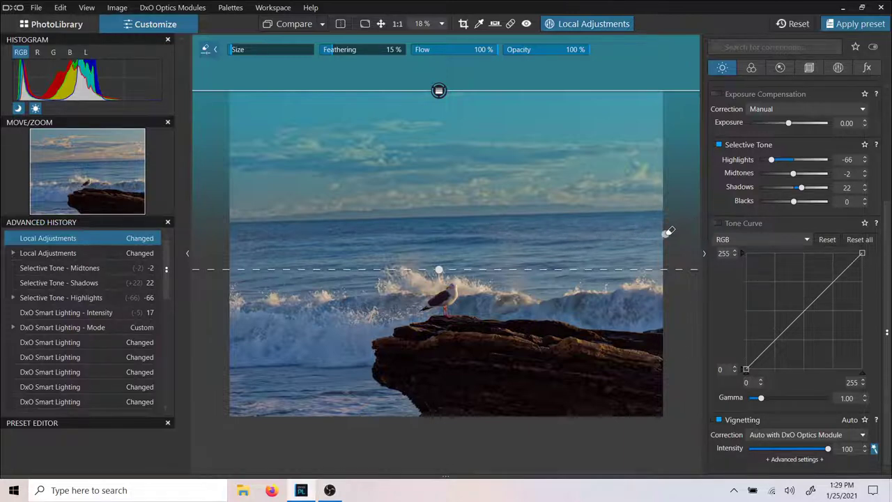
{"action": "left_click_drag", "start_coordinate": [667, 232], "coordinate": [668, 232]}
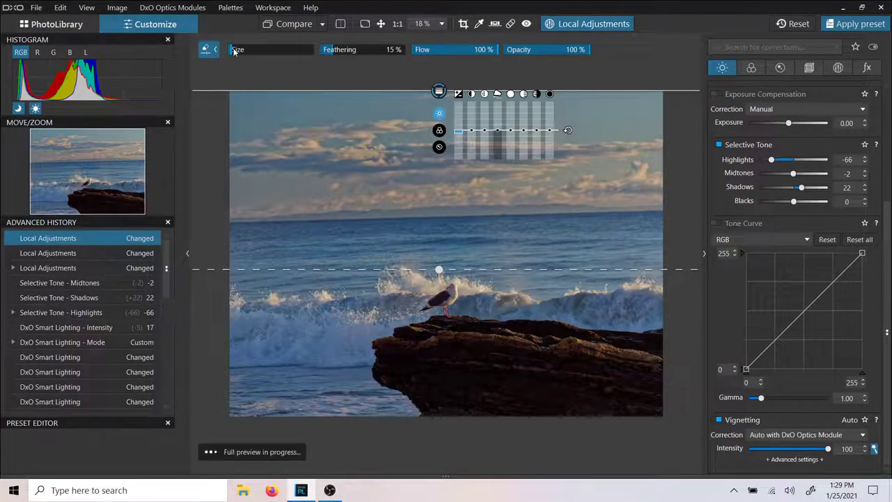
{"action": "left_click_drag", "start_coordinate": [233, 47], "coordinate": [251, 50]}
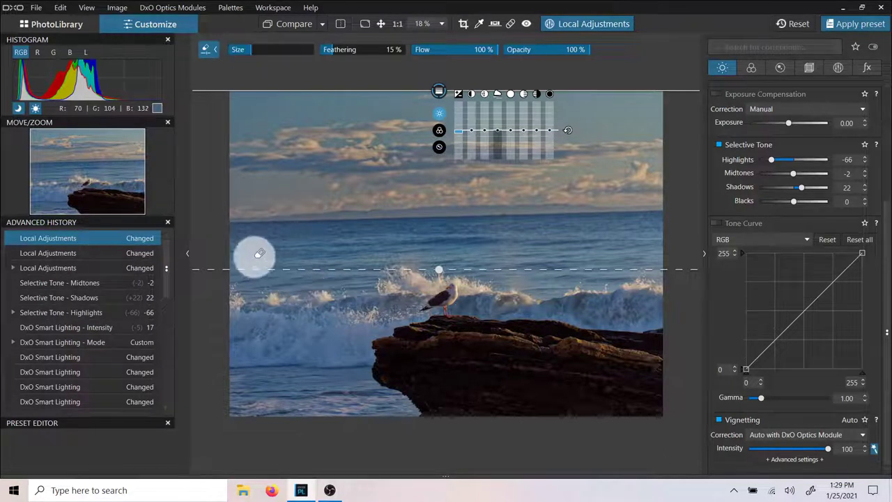
{"action": "mouse_move", "coordinate": [243, 247]}
{"action": "left_mouse_down"}
{"action": "mouse_move", "coordinate": [669, 253]}
{"action": "mouse_move", "coordinate": [664, 242]}
{"action": "mouse_move", "coordinate": [638, 233]}
{"action": "mouse_move", "coordinate": [198, 242]}
{"action": "mouse_move", "coordinate": [511, 255]}
{"action": "mouse_move", "coordinate": [689, 235]}
{"action": "mouse_move", "coordinate": [557, 223]}
{"action": "mouse_move", "coordinate": [240, 233]}
{"action": "left_mouse_up"}
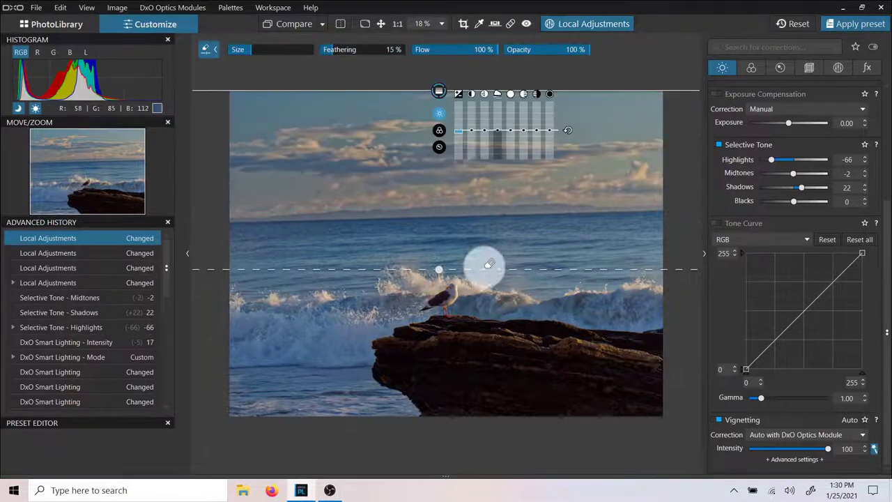
{"action": "key", "text": "Escape"}
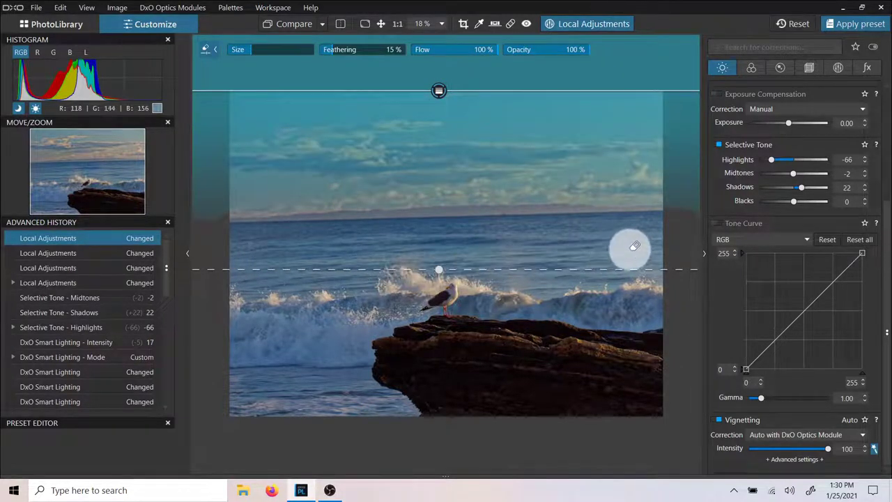
{"action": "left_click", "coordinate": [671, 243]}
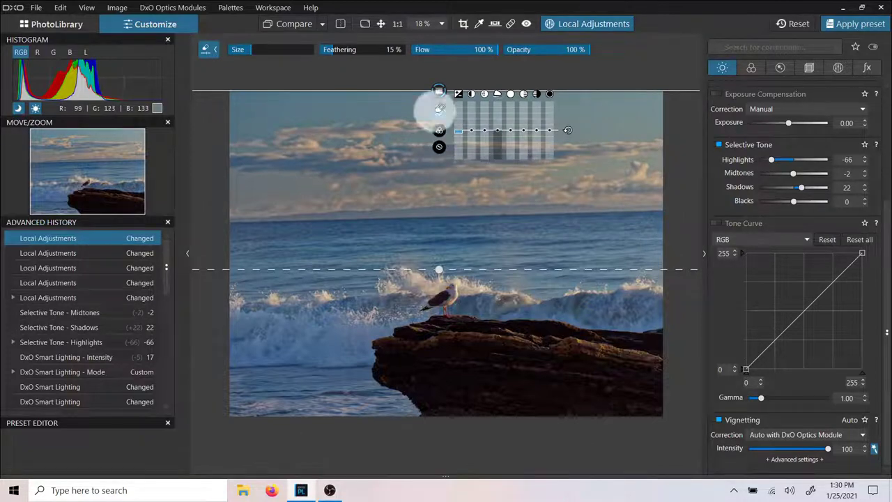
Raise the graduated filter's saturation to about 12 and slightly increase its vibrancy.
{"action": "mouse_move", "coordinate": [464, 123]}
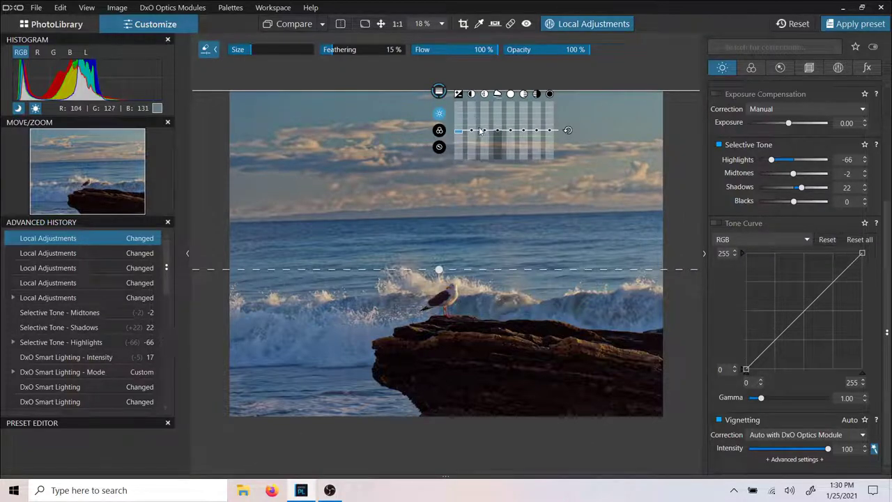
{"action": "left_click", "coordinate": [439, 131]}
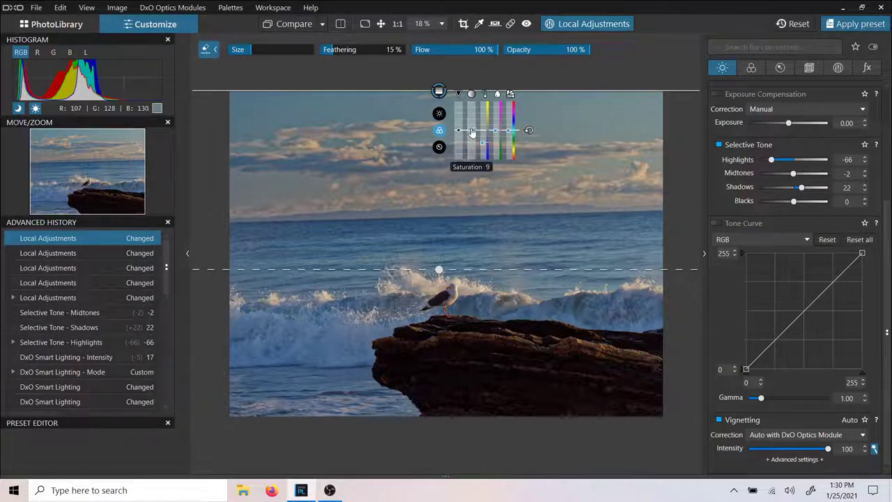
{"action": "left_click_drag", "start_coordinate": [472, 132], "coordinate": [472, 130]}
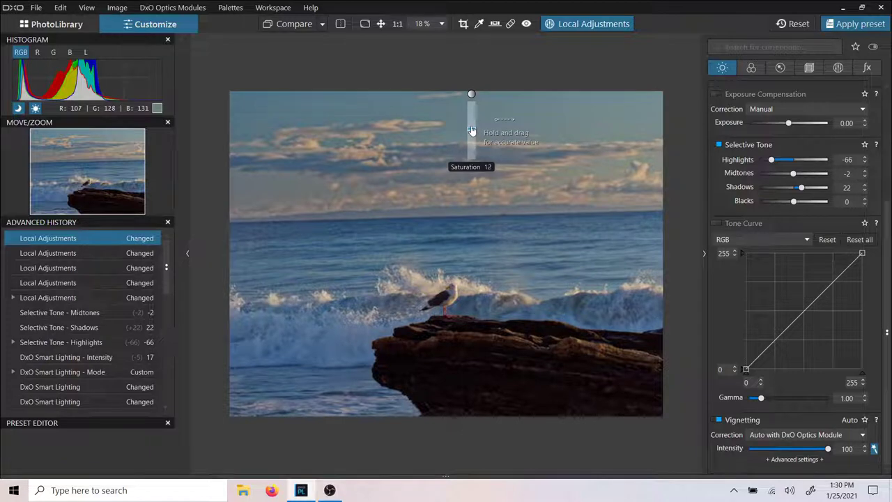
{"action": "left_click_drag", "start_coordinate": [472, 130], "coordinate": [471, 131]}
{"action": "left_click_drag", "start_coordinate": [460, 131], "coordinate": [461, 131]}
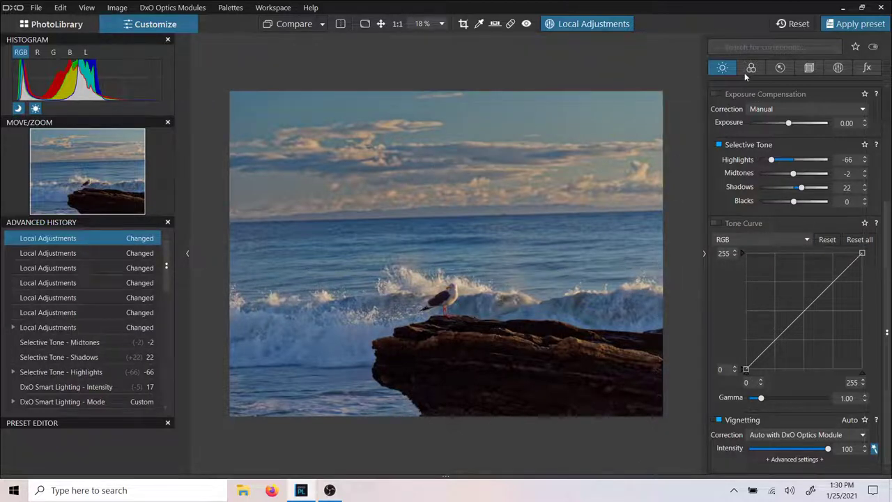
Cool the graduated filter's color temperature to make the sky bluer and close Local Adjustments.
{"action": "mouse_move", "coordinate": [498, 185]}
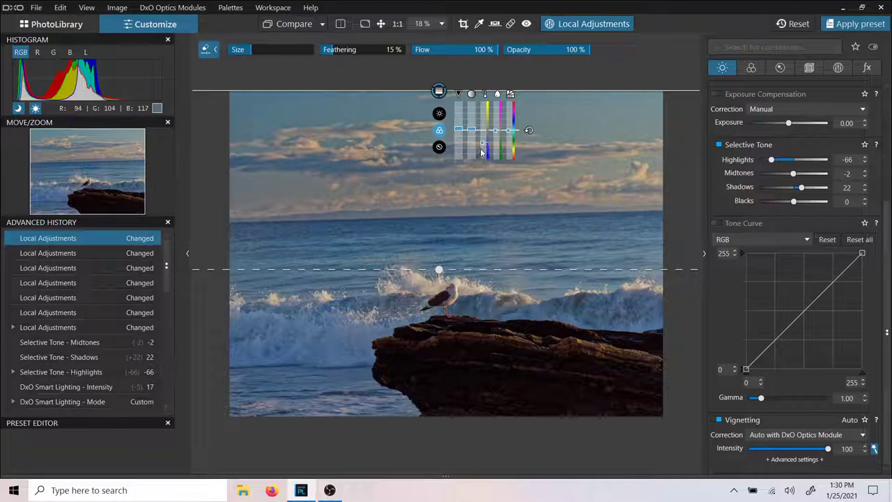
{"action": "left_click_drag", "start_coordinate": [482, 142], "coordinate": [484, 151]}
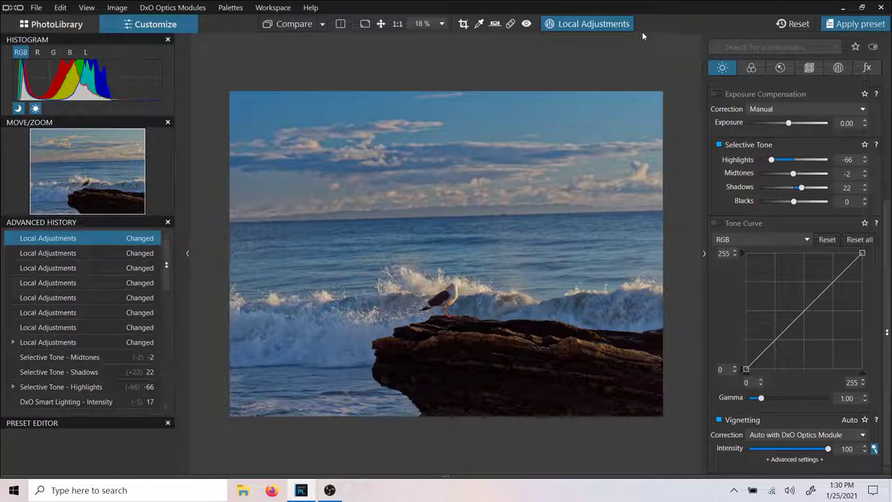
{"action": "mouse_move", "coordinate": [578, 44]}
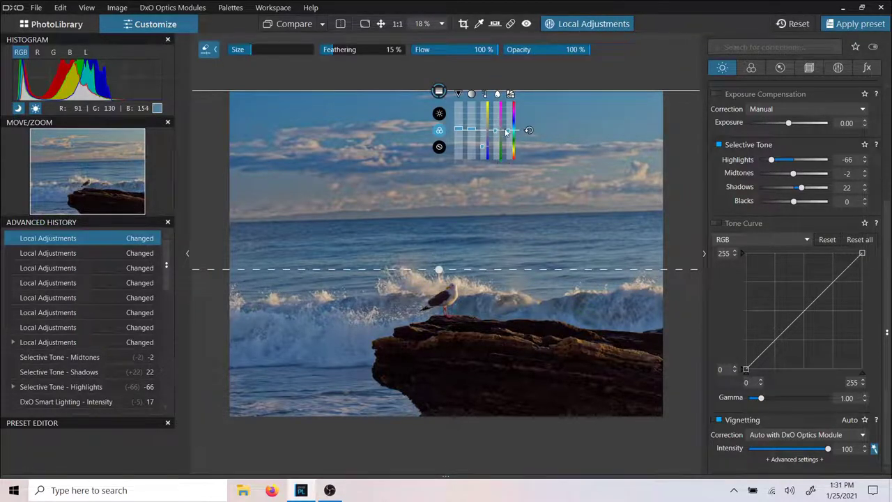
{"action": "left_click", "coordinate": [440, 149]}
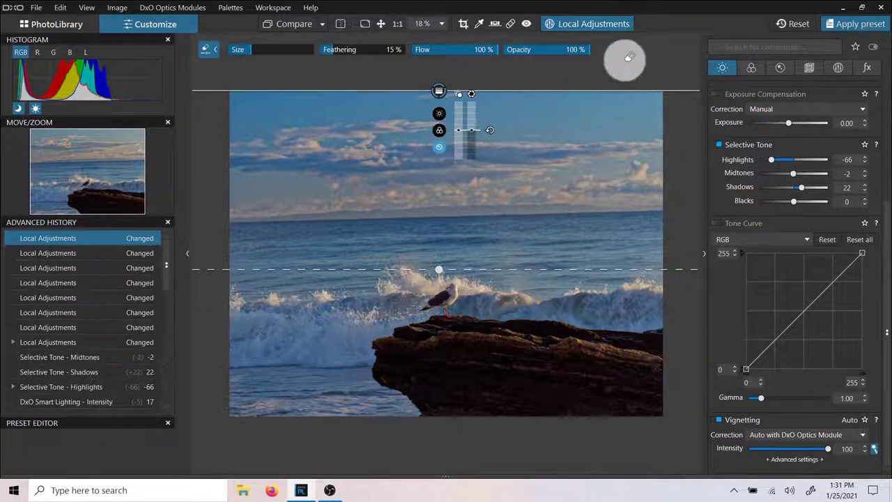
{"action": "left_click", "coordinate": [608, 25]}
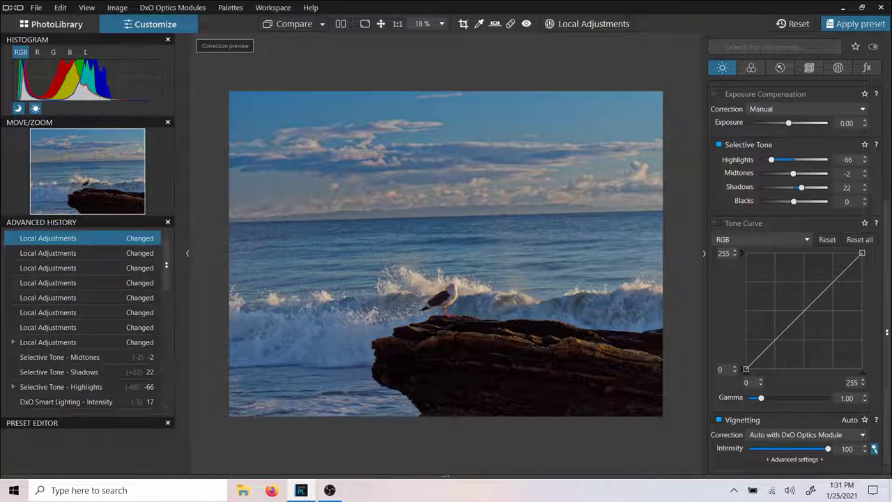
Raise the photo's overall vibrancy to 22 in the Color Accentuation correction.
{"action": "left_click", "coordinate": [751, 69]}
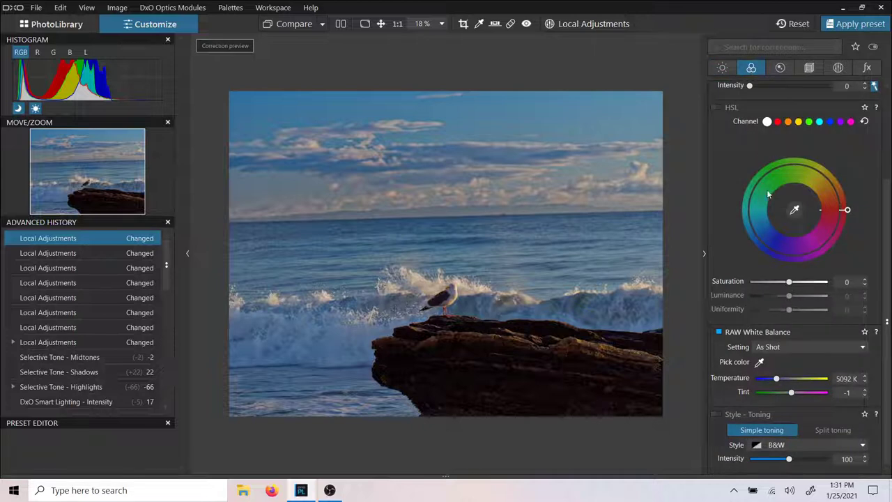
{"action": "scroll", "coordinate": [768, 194], "scroll_direction": "up", "scroll_amount": 3}
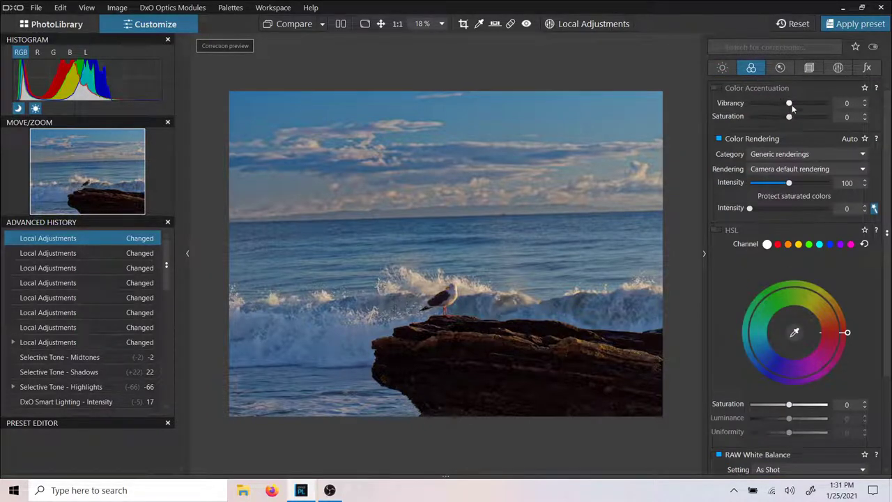
{"action": "left_click_drag", "start_coordinate": [789, 104], "coordinate": [800, 108]}
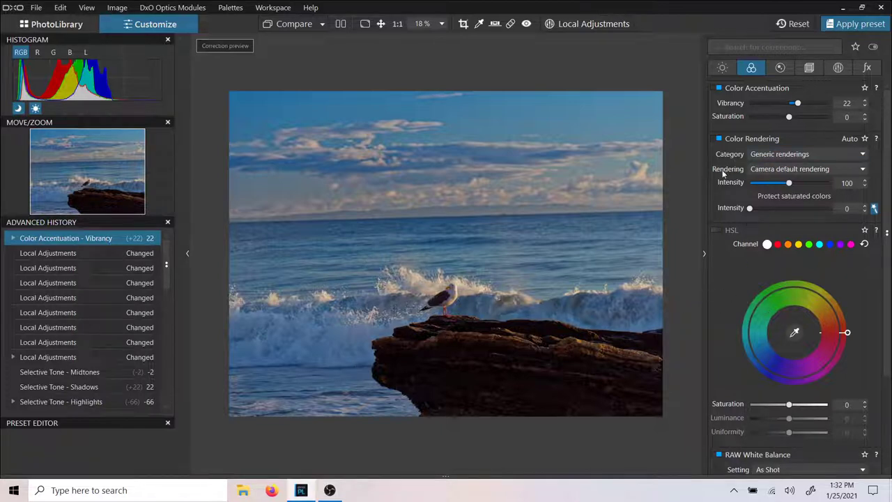
Cool the RAW white balance by setting its color temperature to 4683 K.
{"action": "scroll", "coordinate": [764, 223], "scroll_direction": "down", "scroll_amount": 3}
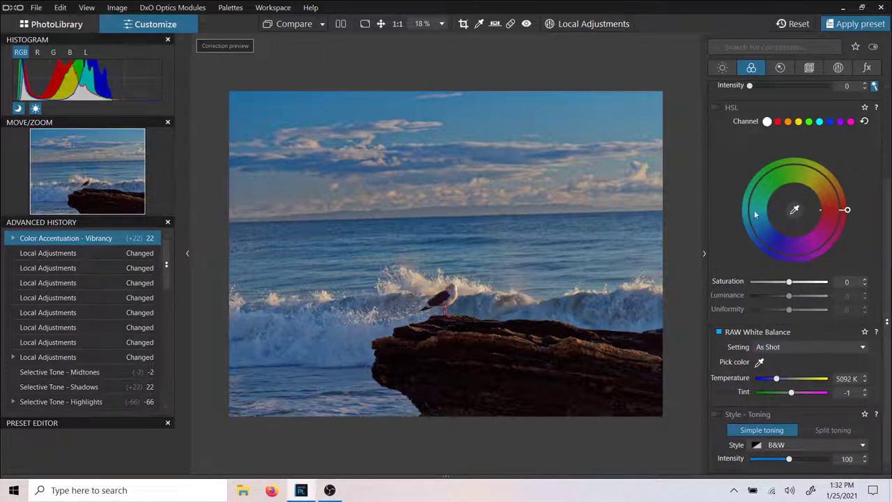
{"action": "scroll", "coordinate": [831, 232], "scroll_direction": "up", "scroll_amount": 3}
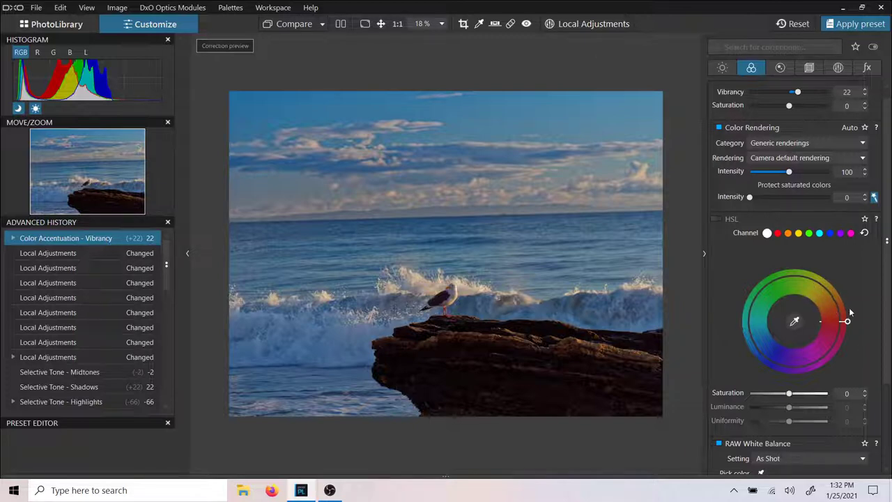
{"action": "scroll", "coordinate": [798, 390], "scroll_direction": "down", "scroll_amount": 2}
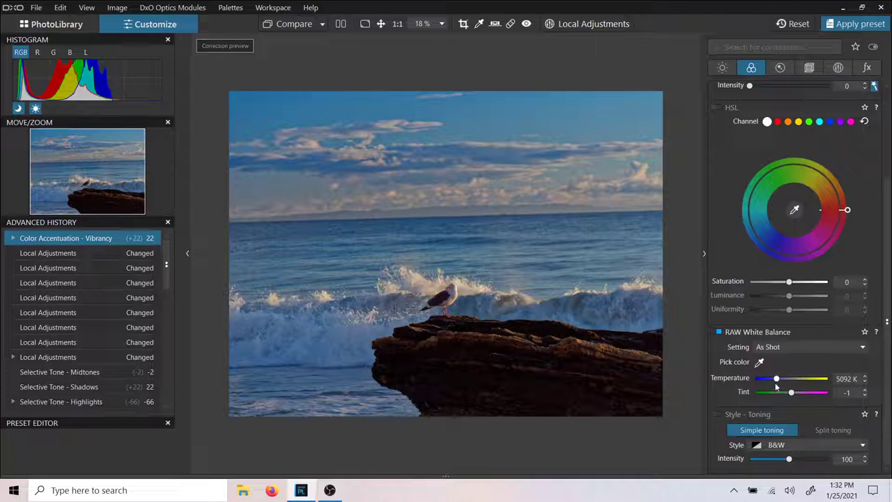
{"action": "left_click_drag", "start_coordinate": [777, 383], "coordinate": [775, 383]}
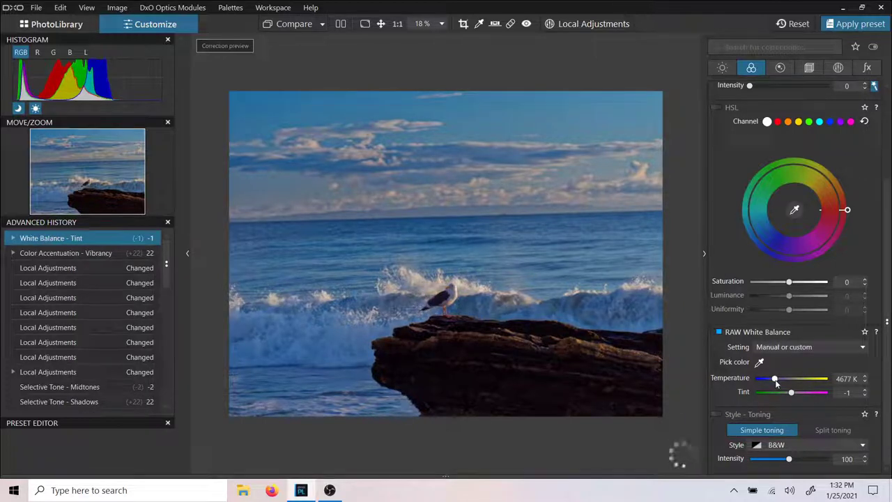
{"action": "left_click", "coordinate": [865, 377]}
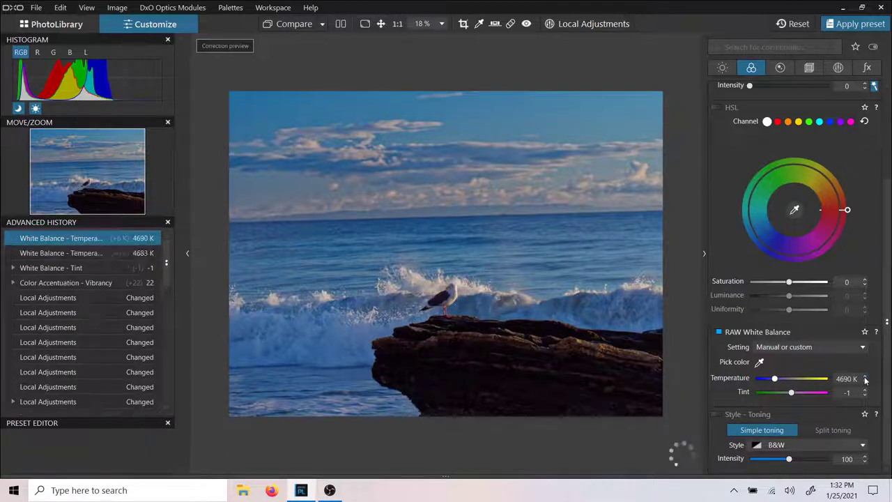
{"action": "left_click", "coordinate": [865, 377]}
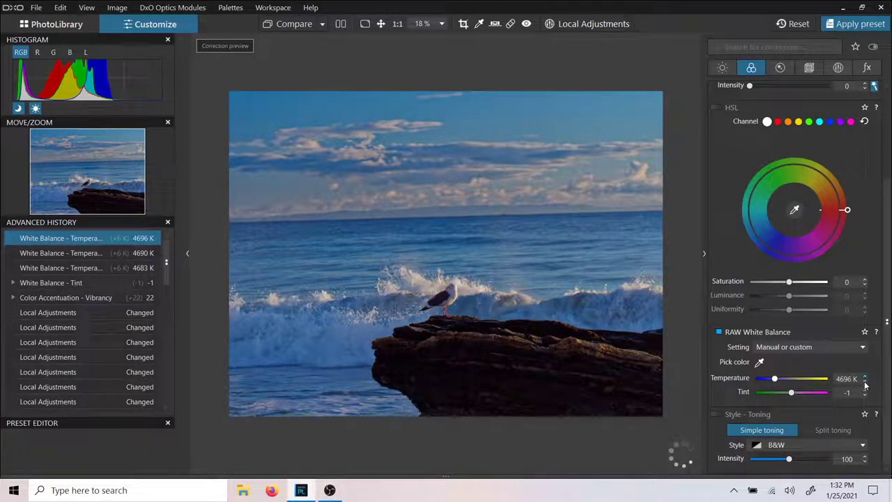
{"action": "left_click", "coordinate": [865, 382]}
{"action": "left_click", "coordinate": [865, 382]}
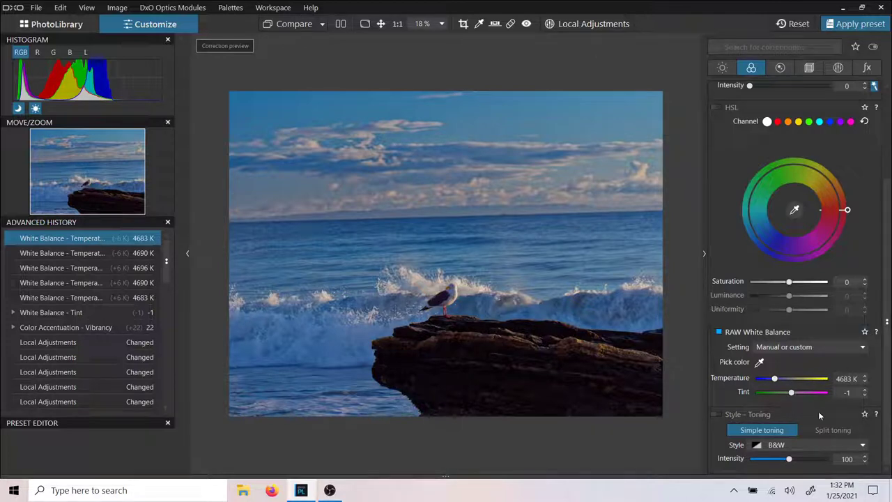
Inspect the noise in the sea close up and switch DxO Denoising Technologies to PRIME.
{"action": "scroll", "coordinate": [820, 398], "scroll_direction": "up", "scroll_amount": 3}
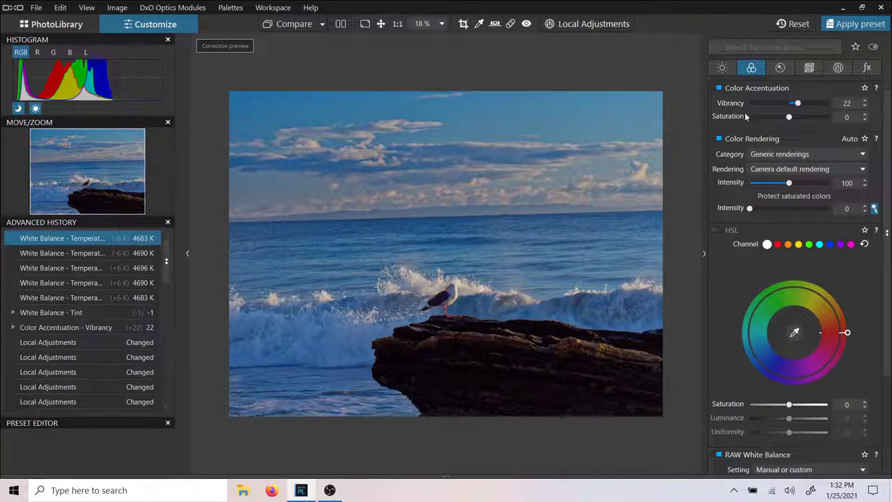
{"action": "left_click", "coordinate": [782, 68]}
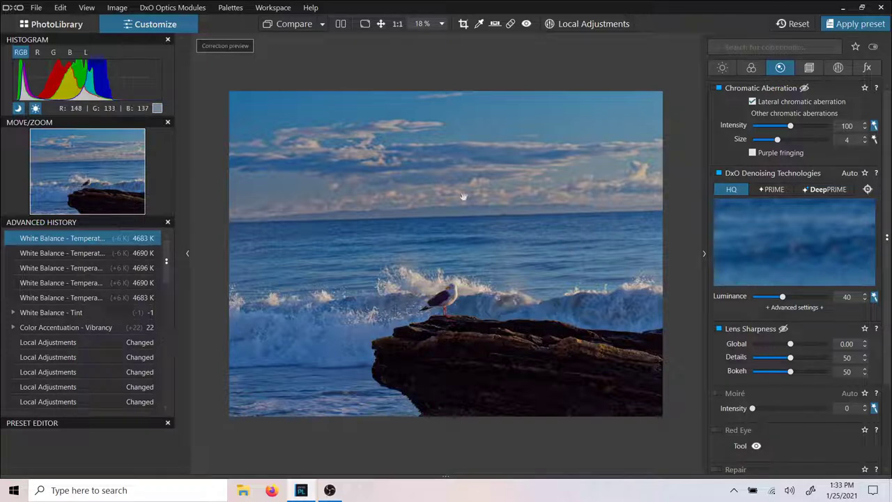
{"action": "scroll", "coordinate": [513, 242], "scroll_direction": "up", "scroll_amount": 3}
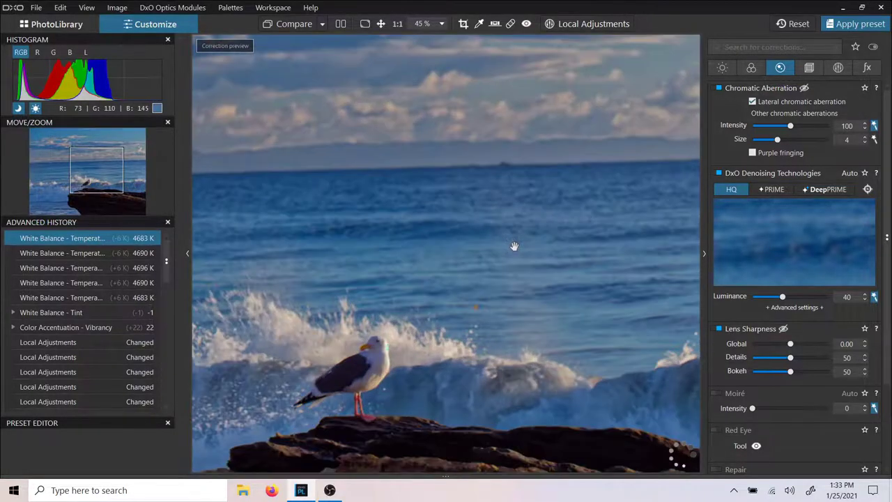
{"action": "scroll", "coordinate": [515, 246], "scroll_direction": "up", "scroll_amount": 2}
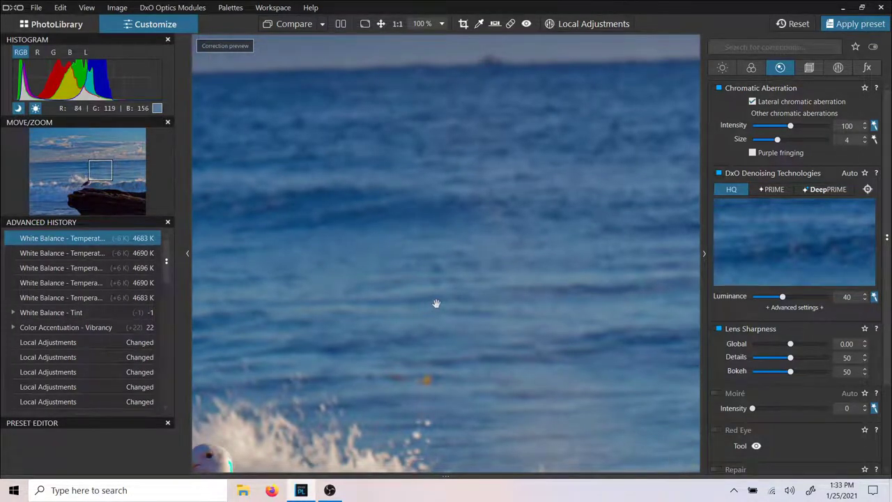
{"action": "scroll", "coordinate": [436, 304], "scroll_direction": "down", "scroll_amount": 2}
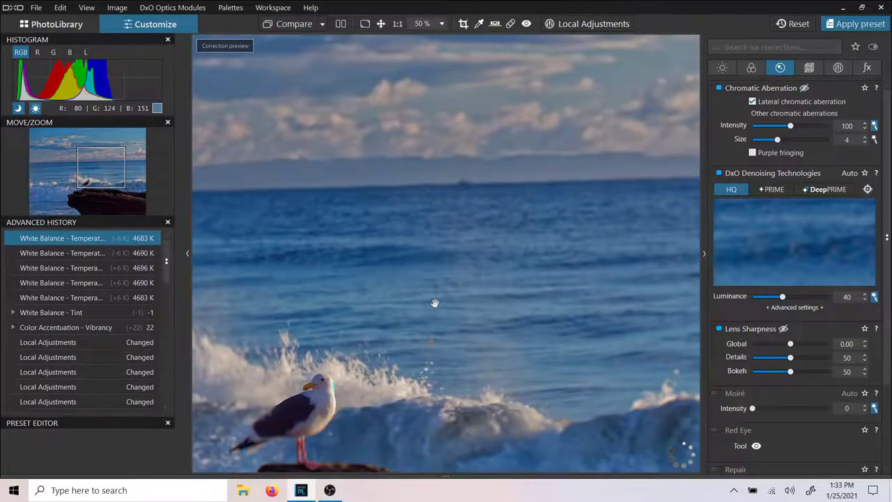
{"action": "scroll", "coordinate": [435, 303], "scroll_direction": "down", "scroll_amount": 3}
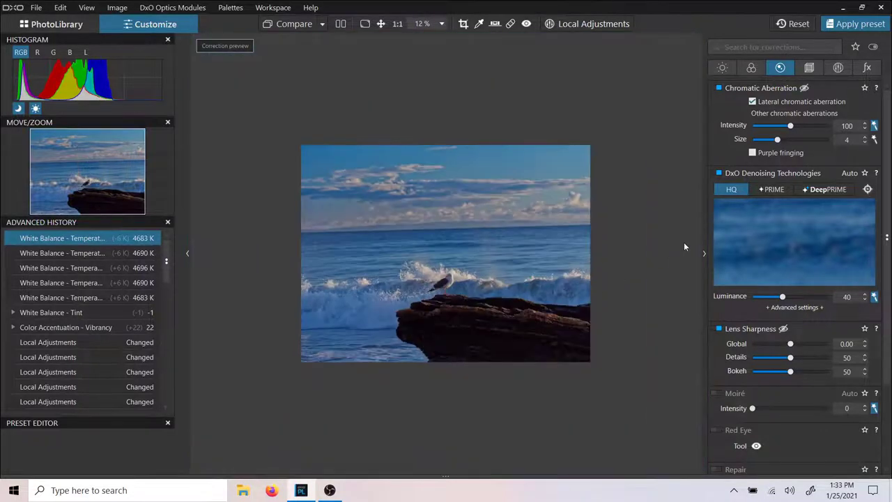
{"action": "left_click", "coordinate": [764, 189]}
{"action": "scroll", "coordinate": [453, 223], "scroll_direction": "up", "scroll_amount": 1}
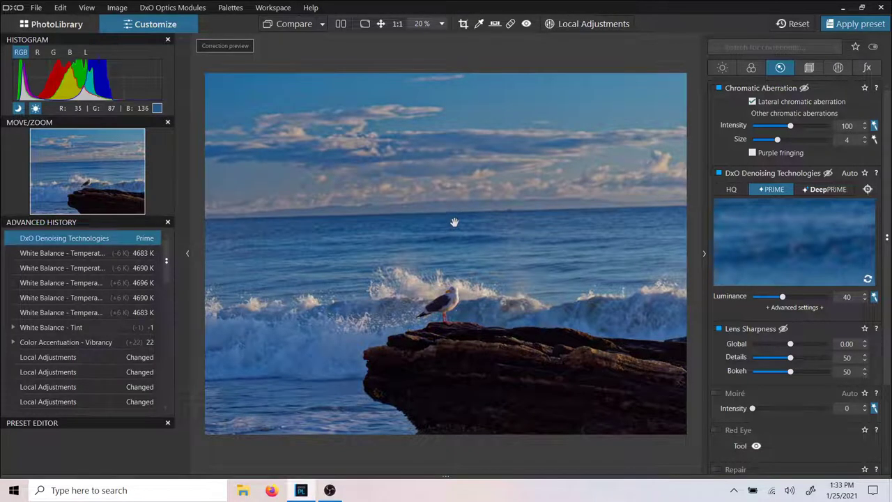
Raise the Global value of the Lens Sharpness correction to 0.91.
{"action": "scroll", "coordinate": [828, 302], "scroll_direction": "down", "scroll_amount": 2}
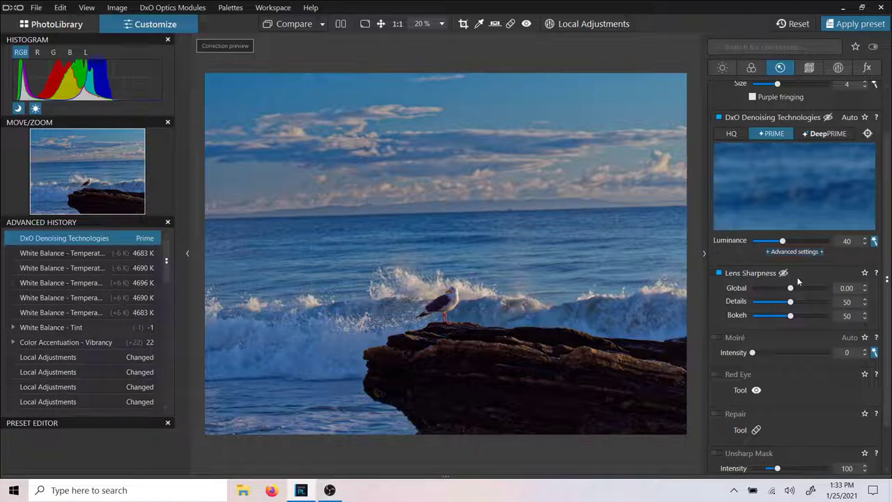
{"action": "scroll", "coordinate": [772, 277], "scroll_direction": "down", "scroll_amount": 1}
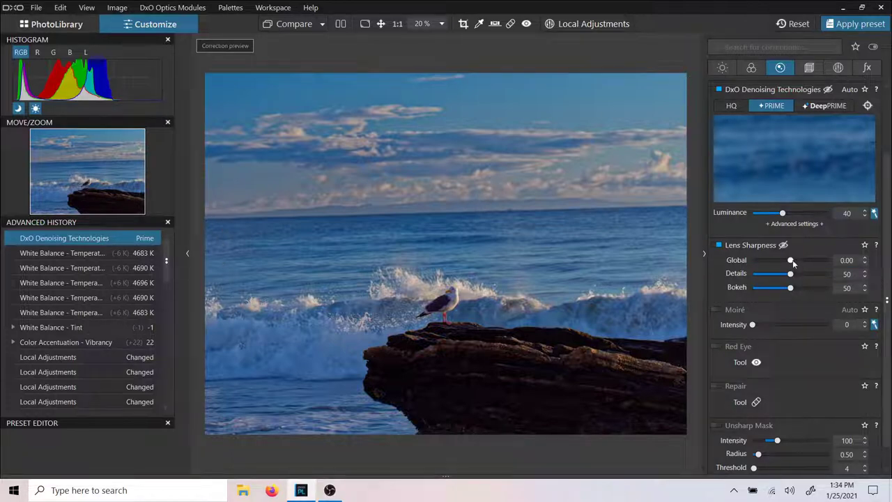
{"action": "left_click_drag", "start_coordinate": [792, 262], "coordinate": [800, 264]}
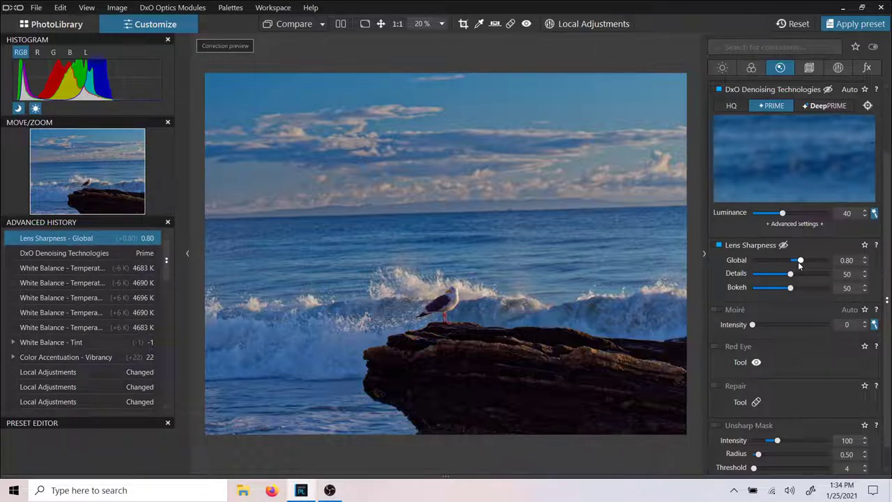
{"action": "left_click_drag", "start_coordinate": [799, 264], "coordinate": [809, 264]}
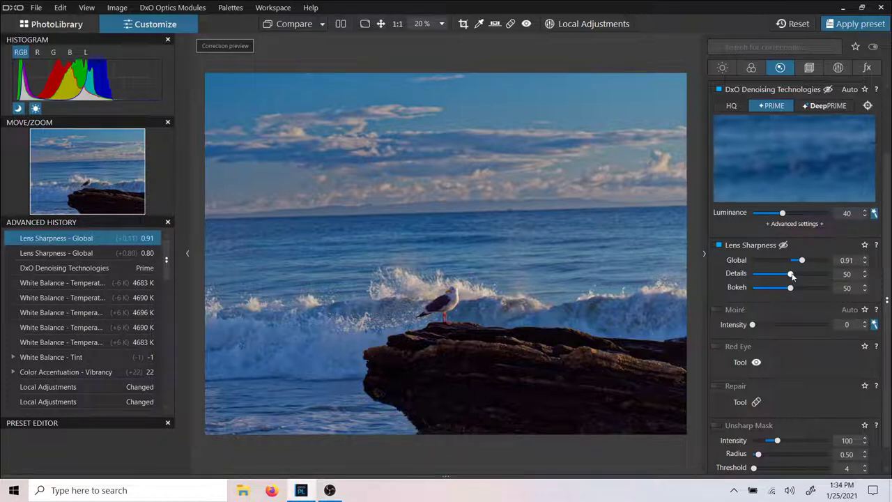
Increase the Details value of the Lens Sharpness correction to 61.
{"action": "left_click_drag", "start_coordinate": [792, 275], "coordinate": [793, 276]}
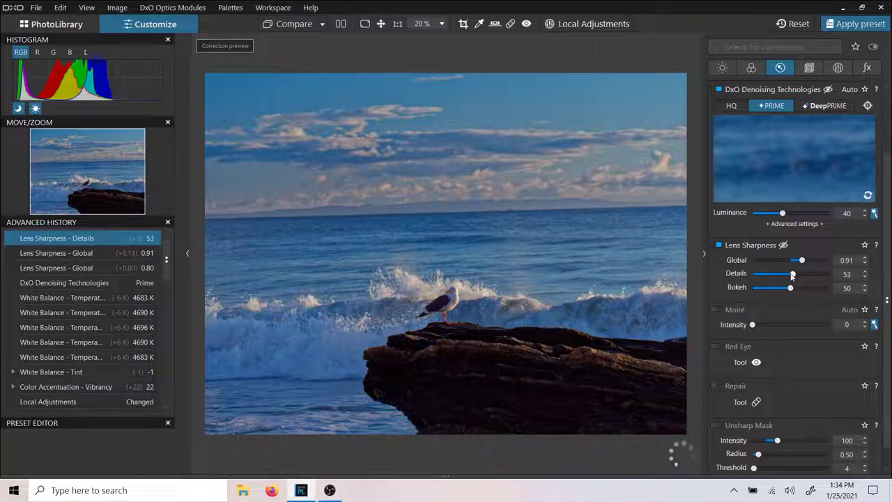
{"action": "left_click", "coordinate": [866, 271]}
{"action": "left_click", "coordinate": [865, 271]}
{"action": "left_click", "coordinate": [865, 271]}
{"action": "left_click", "coordinate": [865, 271]}
{"action": "left_click", "coordinate": [865, 271]}
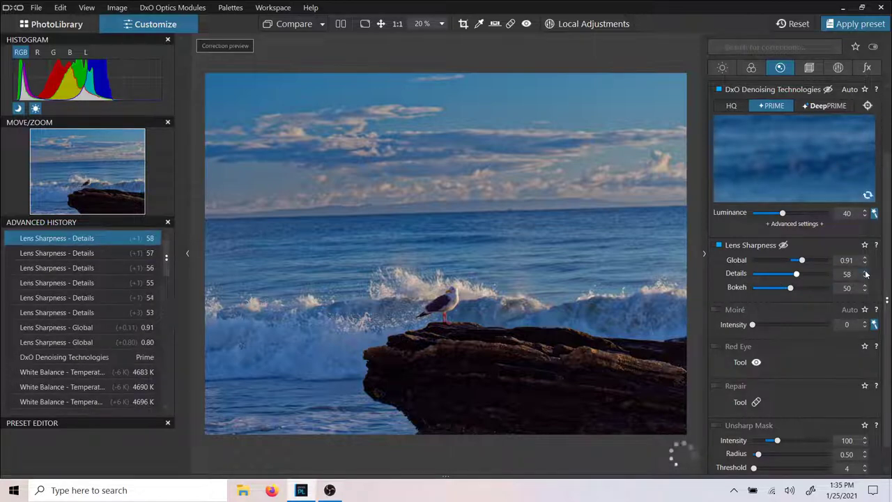
{"action": "left_click", "coordinate": [866, 271]}
{"action": "left_click", "coordinate": [866, 272]}
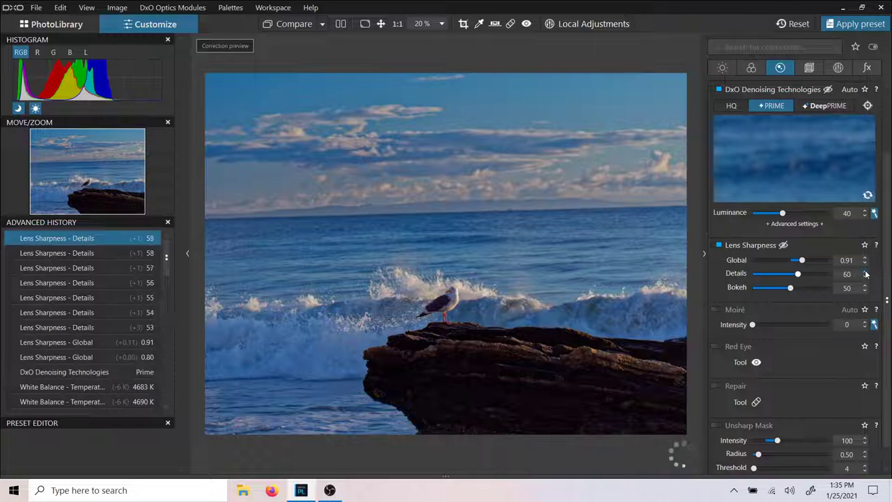
{"action": "left_click", "coordinate": [865, 271]}
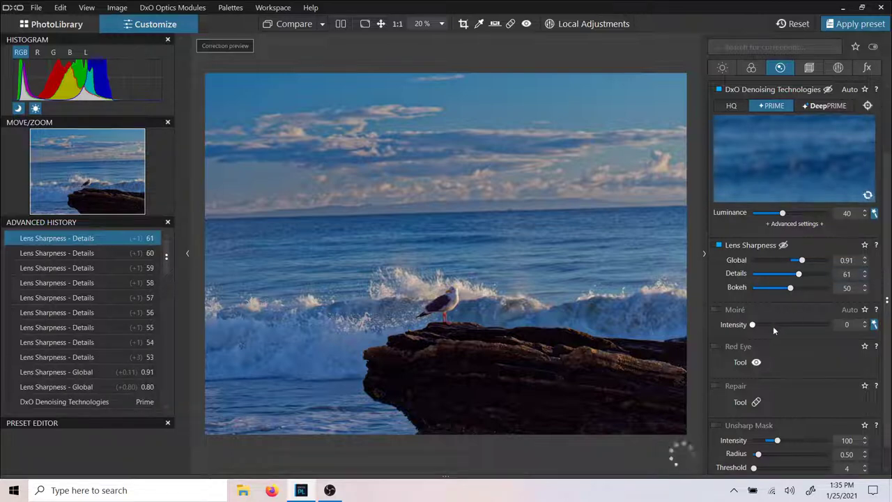
Lower the Exposure Compensation to -4.00 and examine the clipped highlight on the back of the seagull's neck up close.
{"action": "scroll", "coordinate": [773, 326], "scroll_direction": "down", "scroll_amount": 1}
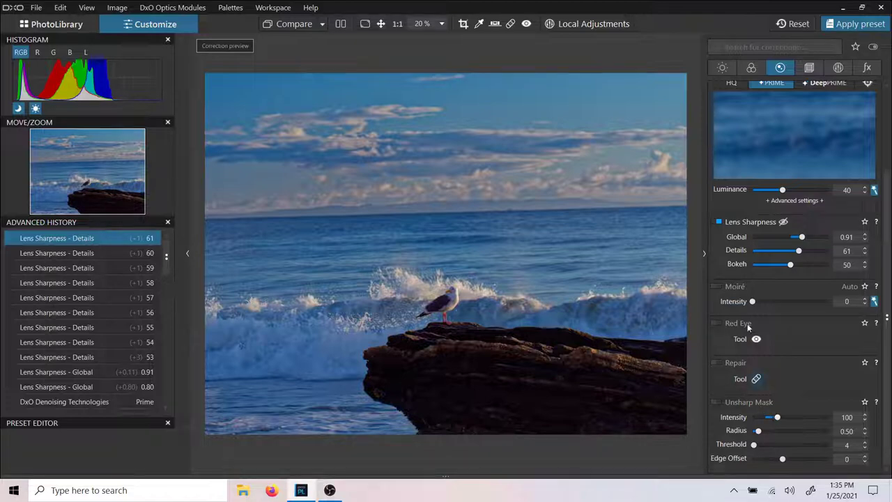
{"action": "scroll", "coordinate": [767, 293], "scroll_direction": "up", "scroll_amount": 2}
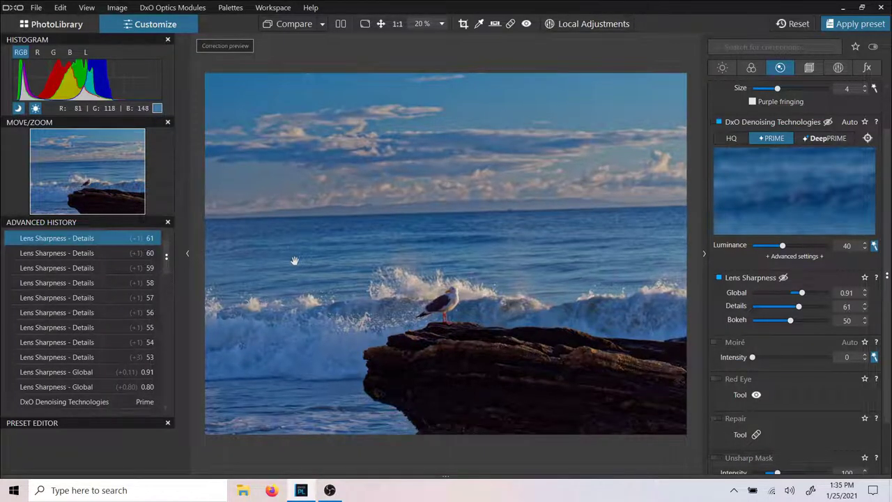
{"action": "scroll", "coordinate": [295, 260], "scroll_direction": "down", "scroll_amount": 1}
{"action": "scroll", "coordinate": [442, 328], "scroll_direction": "up", "scroll_amount": 3}
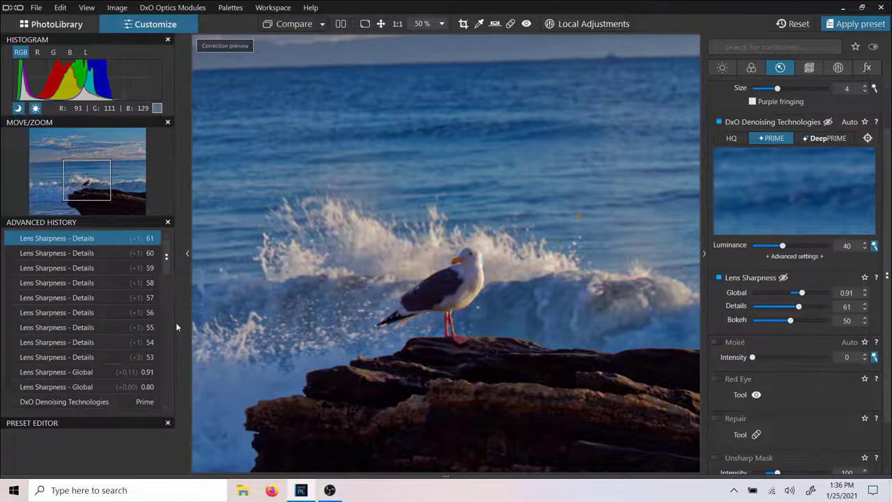
{"action": "scroll", "coordinate": [532, 295], "scroll_direction": "up", "scroll_amount": 2}
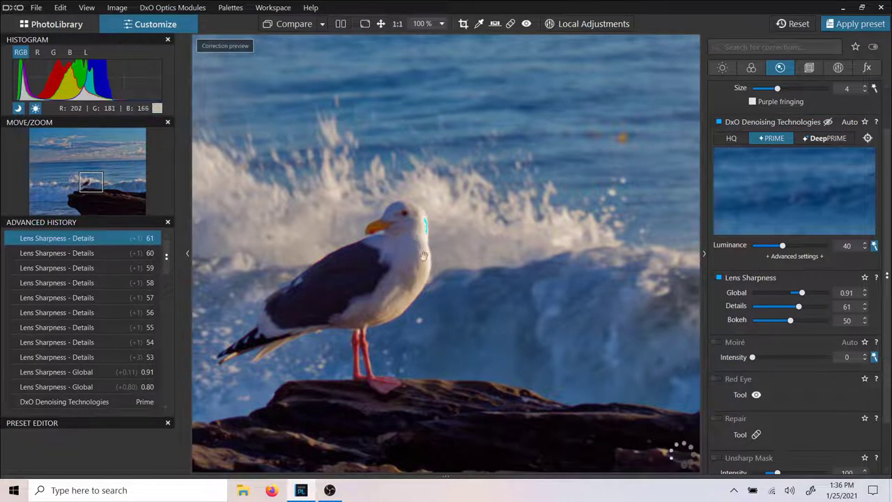
{"action": "scroll", "coordinate": [427, 244], "scroll_direction": "up", "scroll_amount": 2}
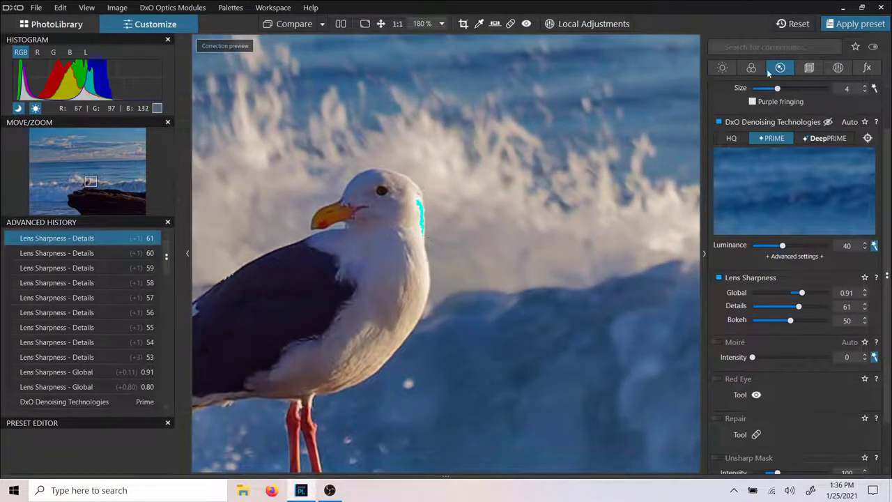
{"action": "left_click", "coordinate": [723, 68]}
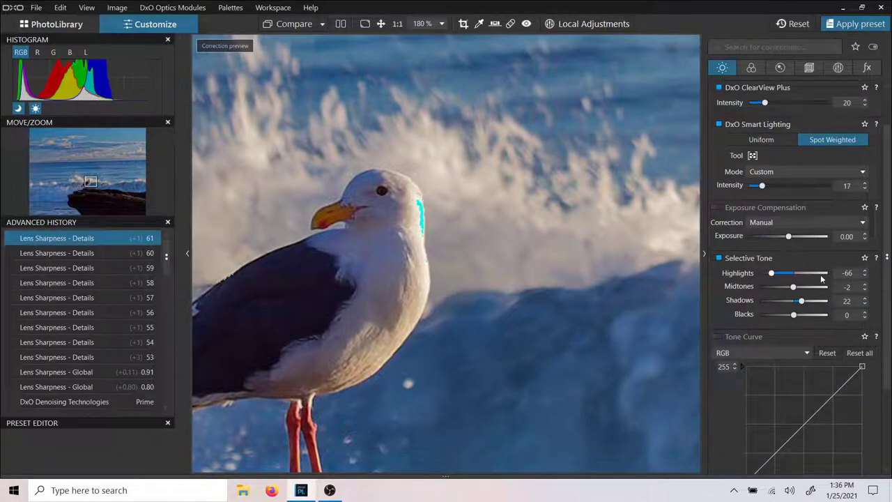
{"action": "left_click_drag", "start_coordinate": [791, 240], "coordinate": [749, 238]}
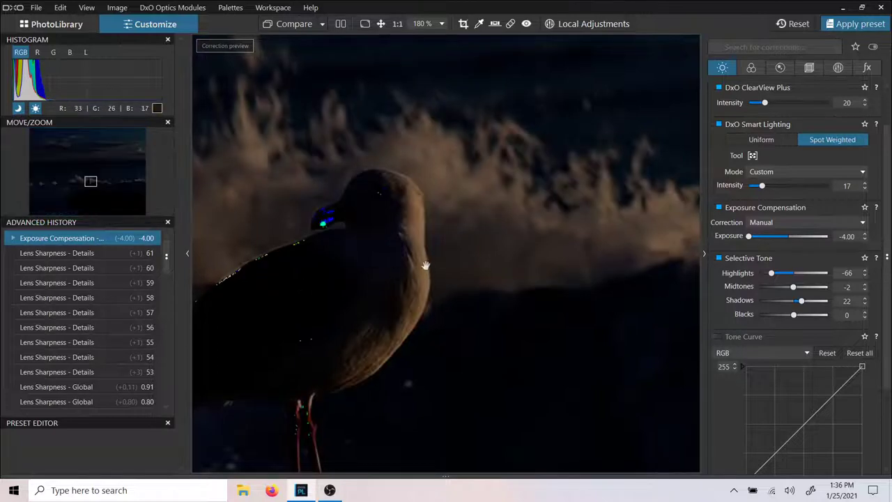
{"action": "scroll", "coordinate": [423, 232], "scroll_direction": "up", "scroll_amount": 3}
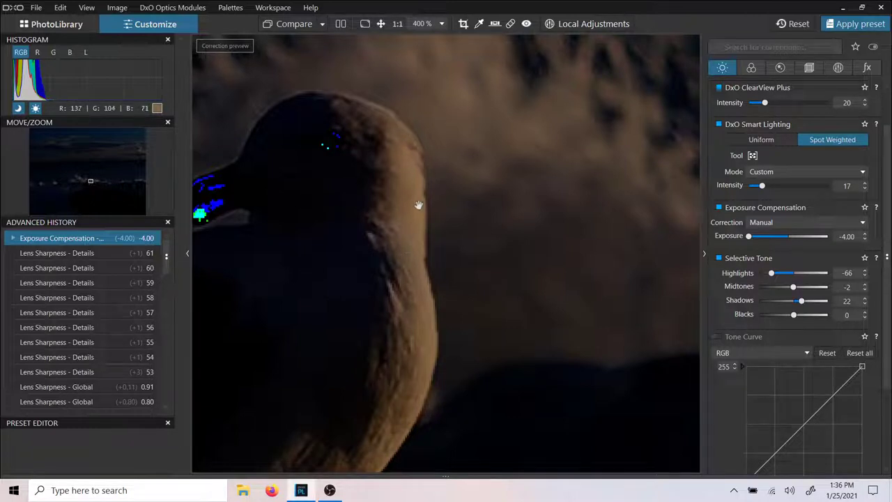
{"action": "scroll", "coordinate": [418, 203], "scroll_direction": "down", "scroll_amount": 1}
{"action": "scroll", "coordinate": [418, 206], "scroll_direction": "down", "scroll_amount": 3}
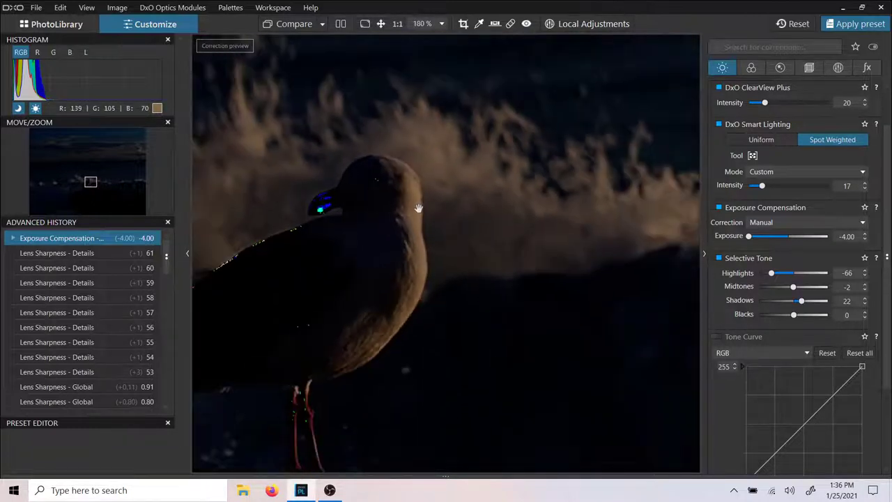
Set the Spot Weighted DxO Smart Lighting intensity to 50 and view more of the scene around the seagull.
{"action": "left_click_drag", "start_coordinate": [762, 186], "coordinate": [789, 188]}
{"action": "double_click", "coordinate": [798, 187]}
{"action": "scroll", "coordinate": [440, 170], "scroll_direction": "down", "scroll_amount": 5}
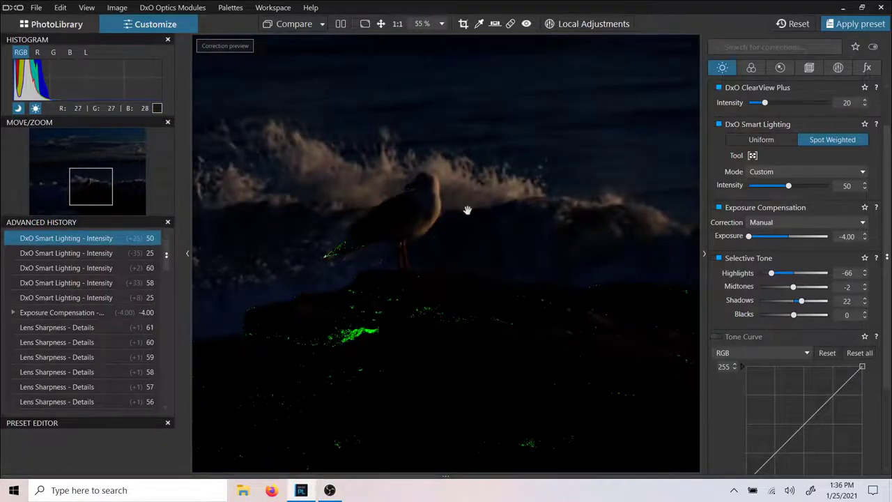
Examine the clipped areas across the whole darkened photo, from the seagull out to the full frame.
{"action": "scroll", "coordinate": [471, 210], "scroll_direction": "down", "scroll_amount": 1}
{"action": "scroll", "coordinate": [471, 210], "scroll_direction": "down", "scroll_amount": 2}
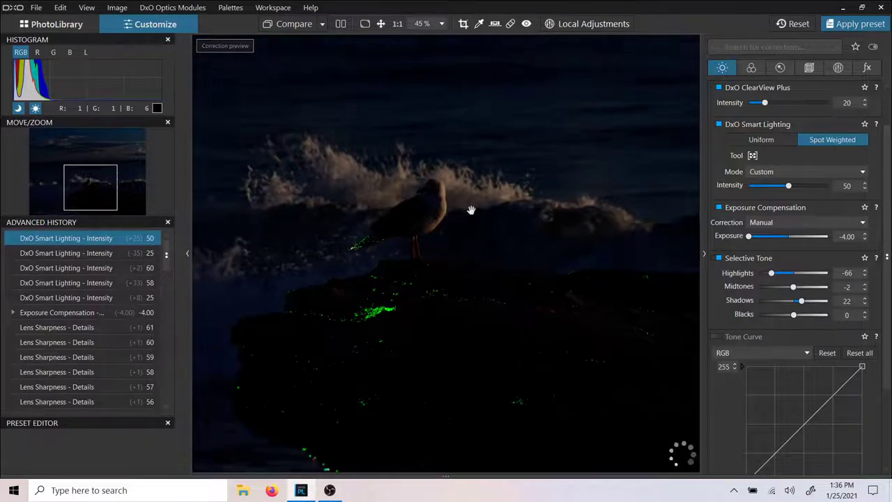
{"action": "scroll", "coordinate": [470, 208], "scroll_direction": "down", "scroll_amount": 1}
{"action": "scroll", "coordinate": [531, 200], "scroll_direction": "down", "scroll_amount": 1}
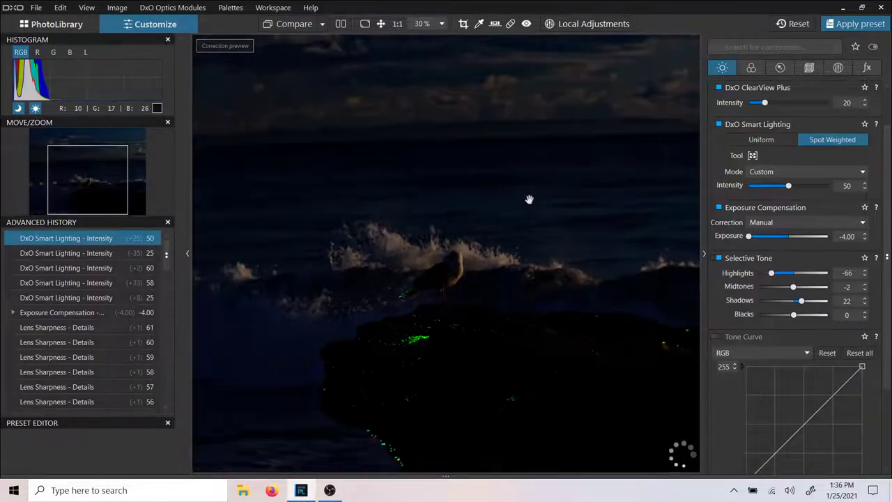
{"action": "scroll", "coordinate": [527, 200], "scroll_direction": "down", "scroll_amount": 1}
{"action": "scroll", "coordinate": [527, 200], "scroll_direction": "down", "scroll_amount": 1}
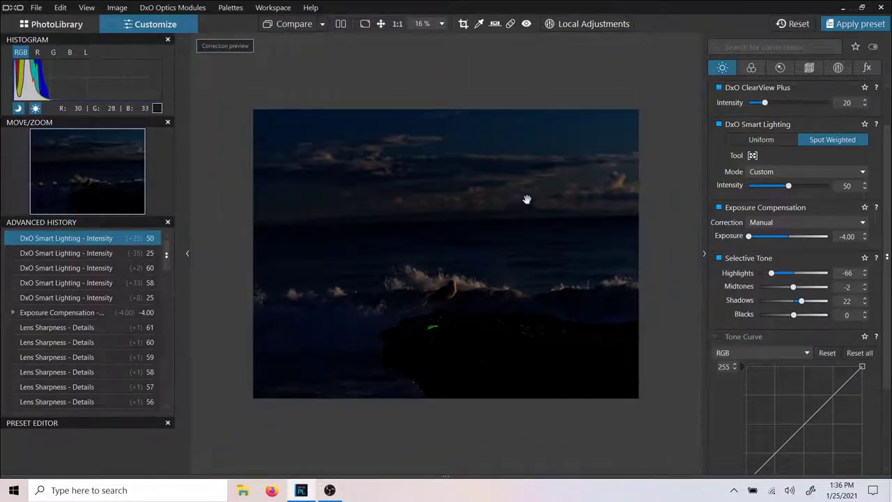
{"action": "scroll", "coordinate": [527, 200], "scroll_direction": "down", "scroll_amount": 1}
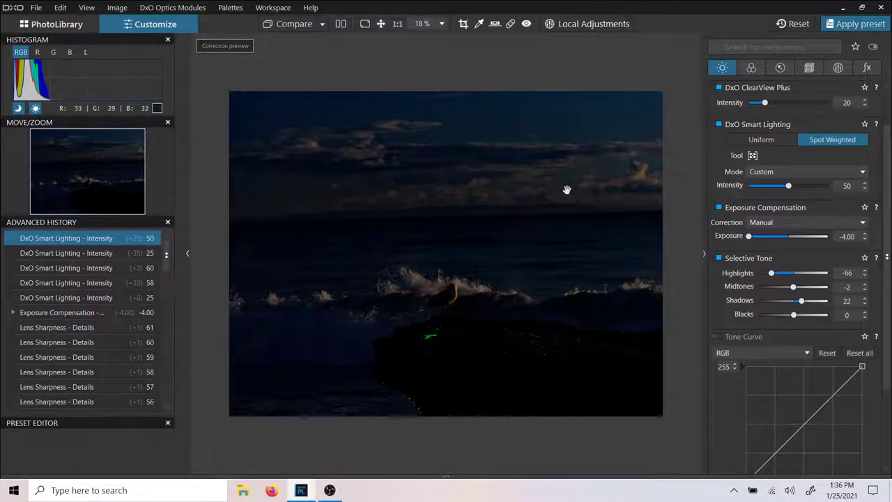
{"action": "scroll", "coordinate": [560, 175], "scroll_direction": "up", "scroll_amount": 1}
{"action": "scroll", "coordinate": [560, 175], "scroll_direction": "down", "scroll_amount": 1}
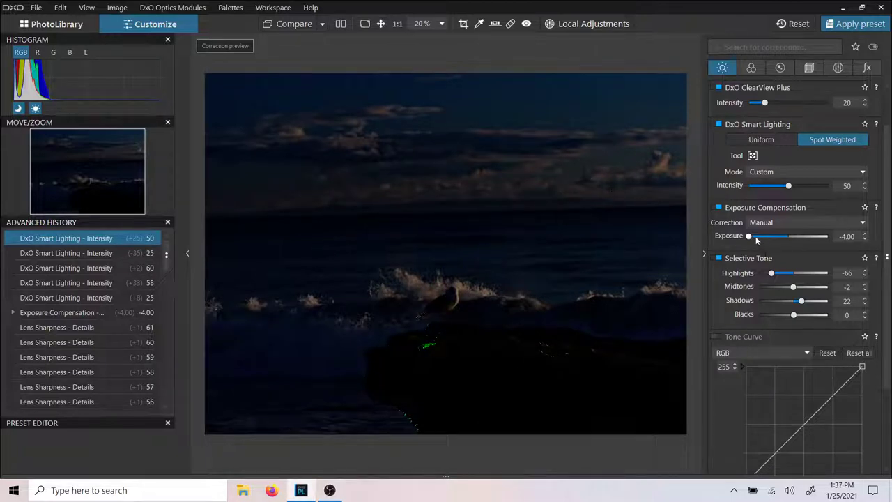
Return the Exposure Compensation to 0.00 and turn off the clipped highlights warning.
{"action": "left_click_drag", "start_coordinate": [755, 236], "coordinate": [790, 238]}
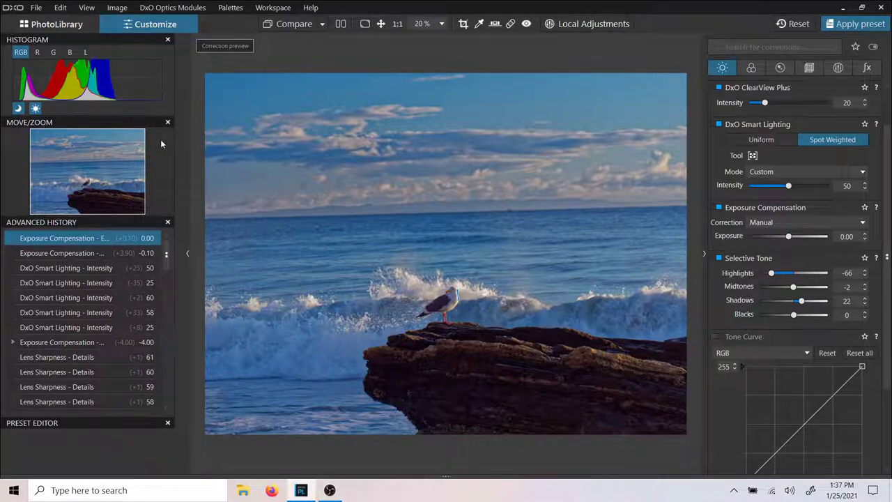
{"action": "key", "text": "shift+h"}
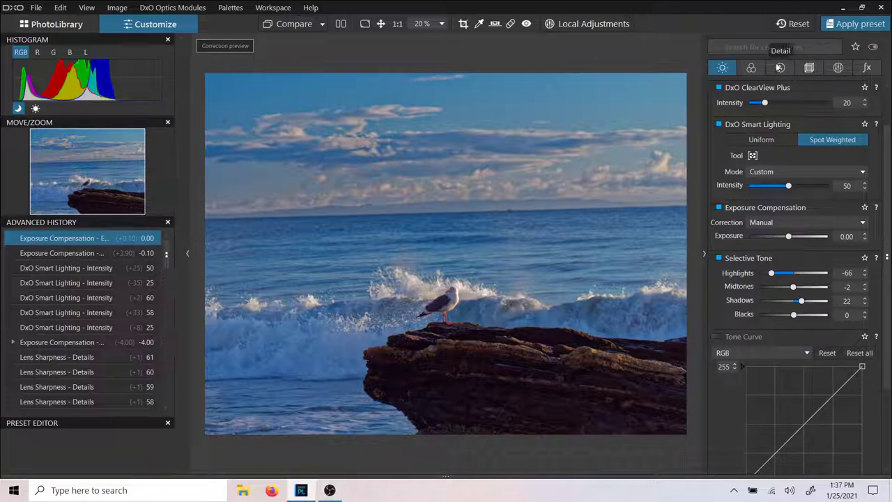
{"action": "scroll", "coordinate": [806, 126], "scroll_direction": "down", "scroll_amount": 4}
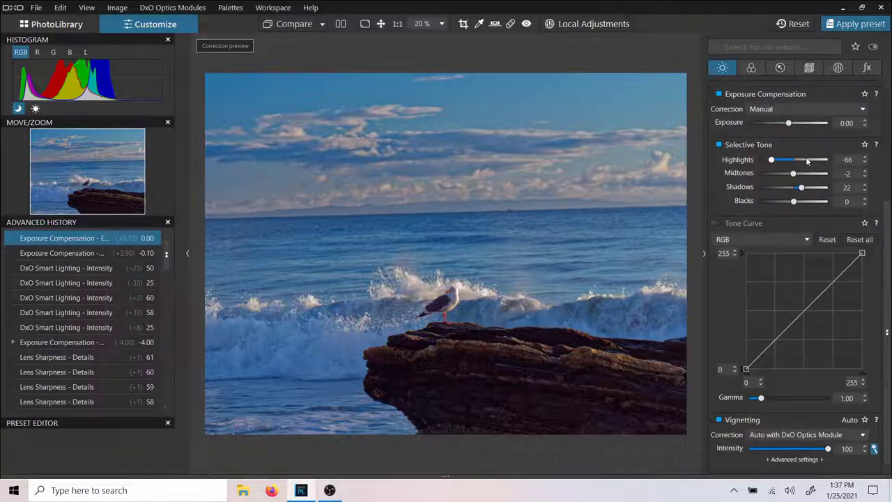
{"action": "scroll", "coordinate": [807, 157], "scroll_direction": "up", "scroll_amount": 6}
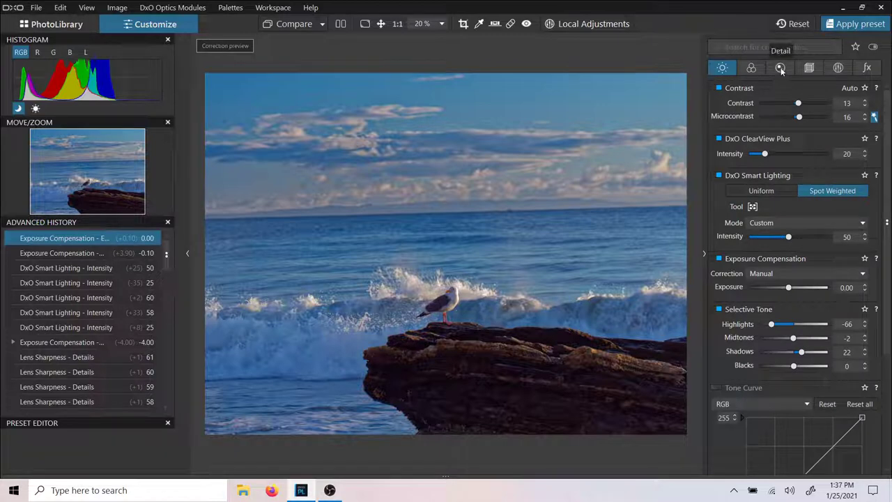
Review the crop frame and the available aspect ratios, and disable the Crop correction.
{"action": "left_click", "coordinate": [808, 67]}
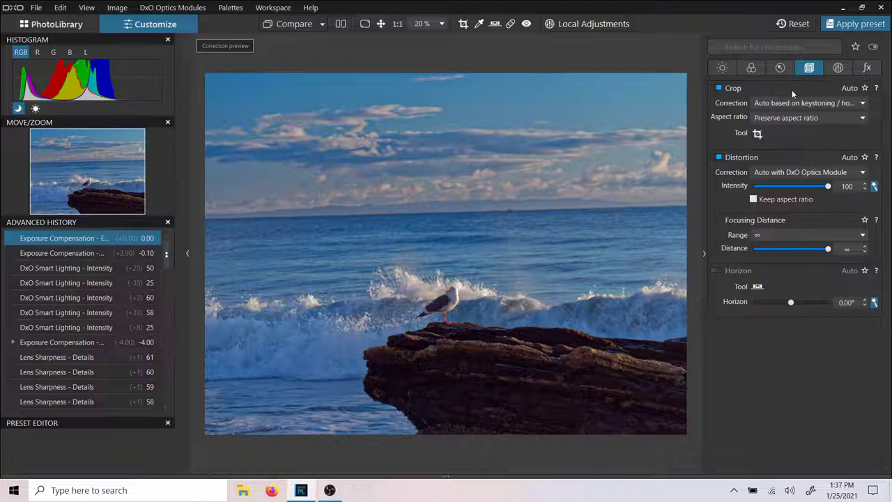
{"action": "left_click", "coordinate": [757, 134]}
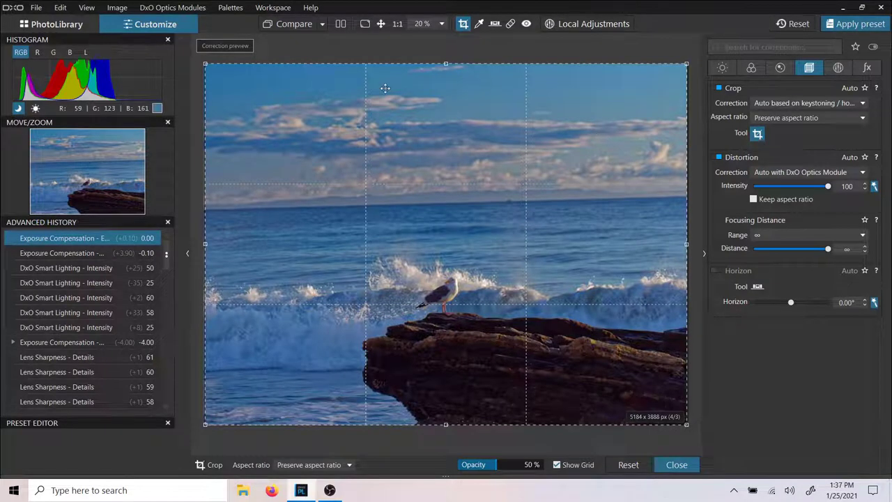
{"action": "left_click", "coordinate": [865, 120]}
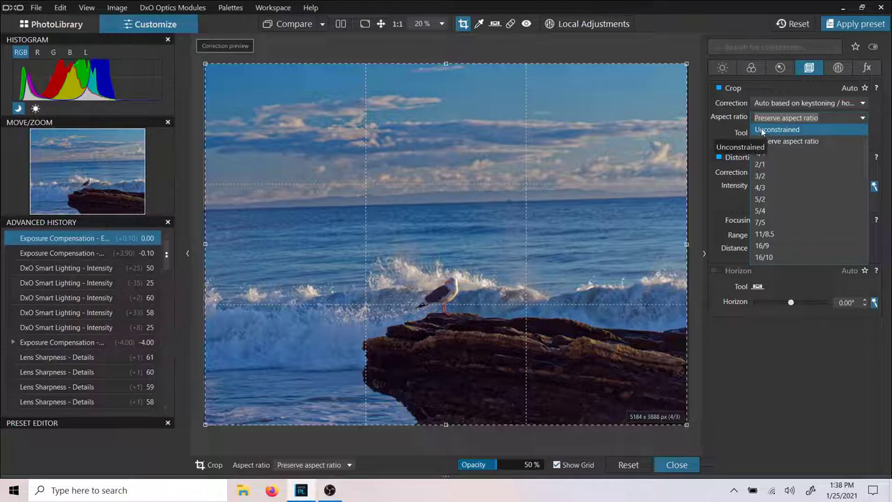
{"action": "left_click", "coordinate": [757, 85]}
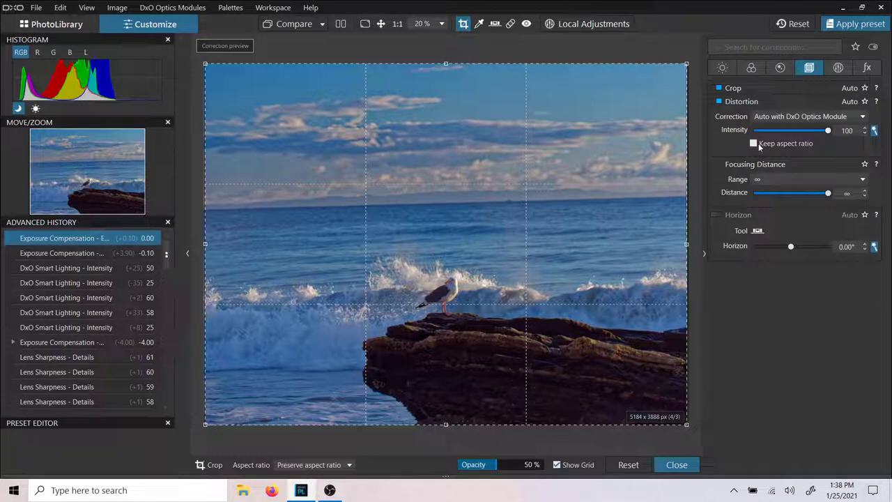
{"action": "left_click", "coordinate": [756, 86]}
{"action": "left_click", "coordinate": [718, 85]}
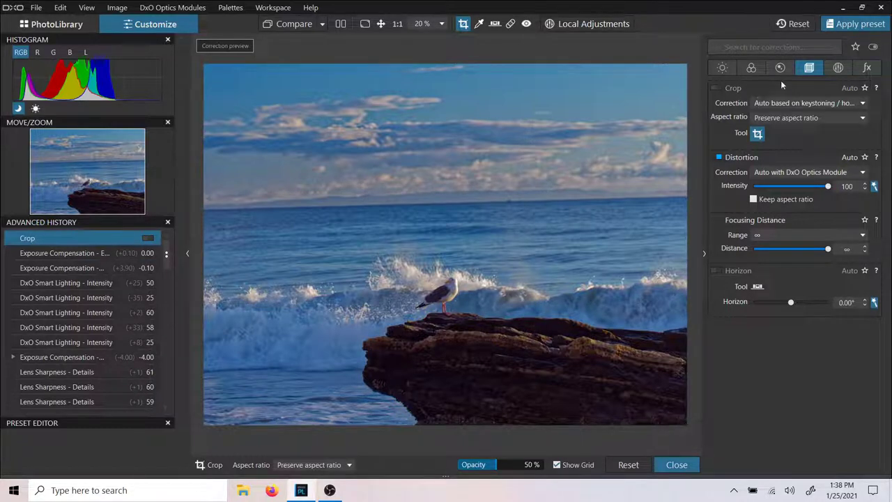
Activate Local Adjustments and look over the local mask tools on the photo.
{"action": "left_click", "coordinate": [839, 68]}
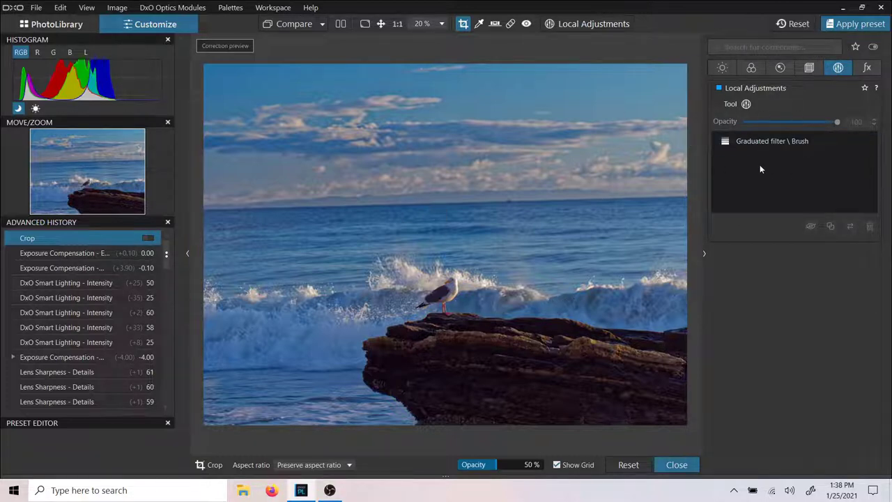
{"action": "left_click", "coordinate": [599, 25]}
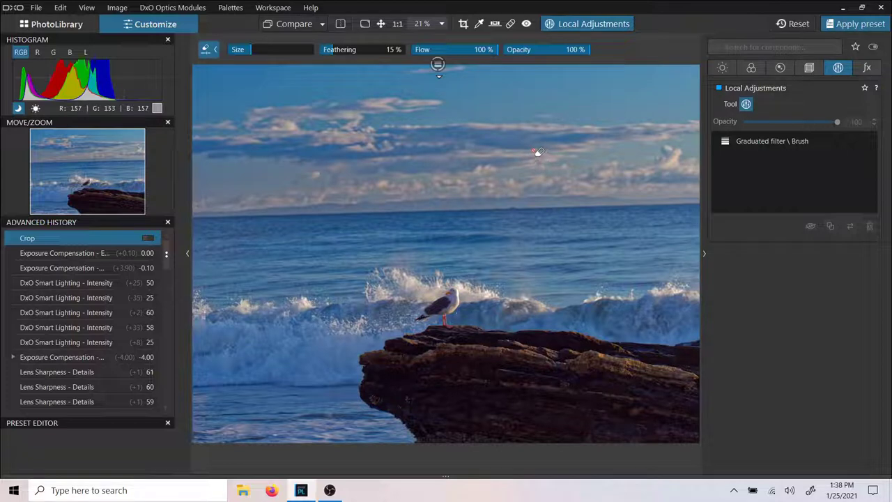
{"action": "right_click", "coordinate": [499, 243]}
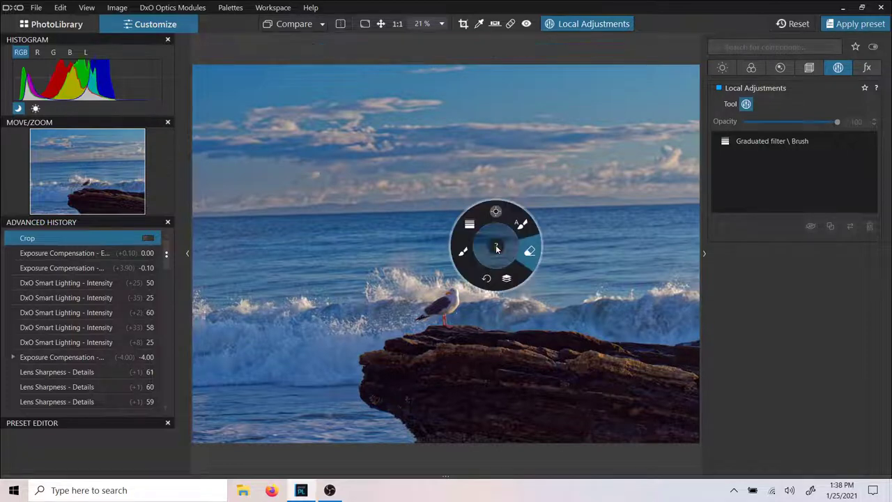
{"action": "left_click", "coordinate": [509, 282]}
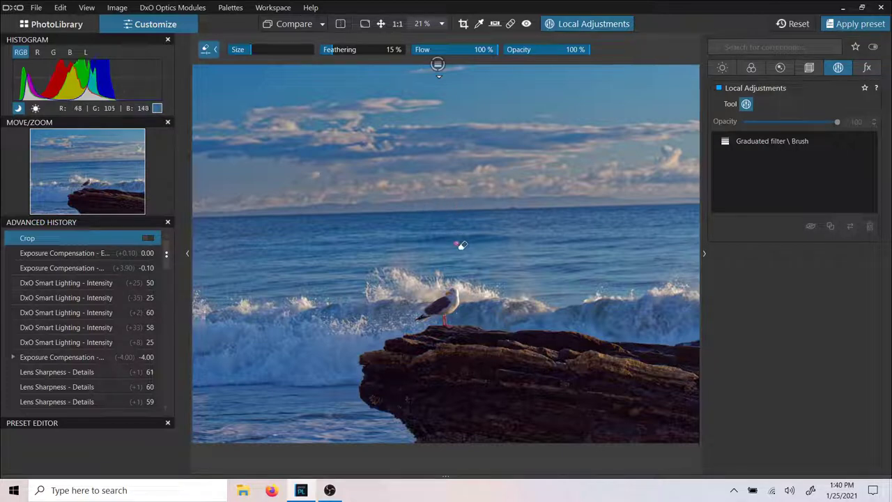
{"action": "key", "text": "Escape"}
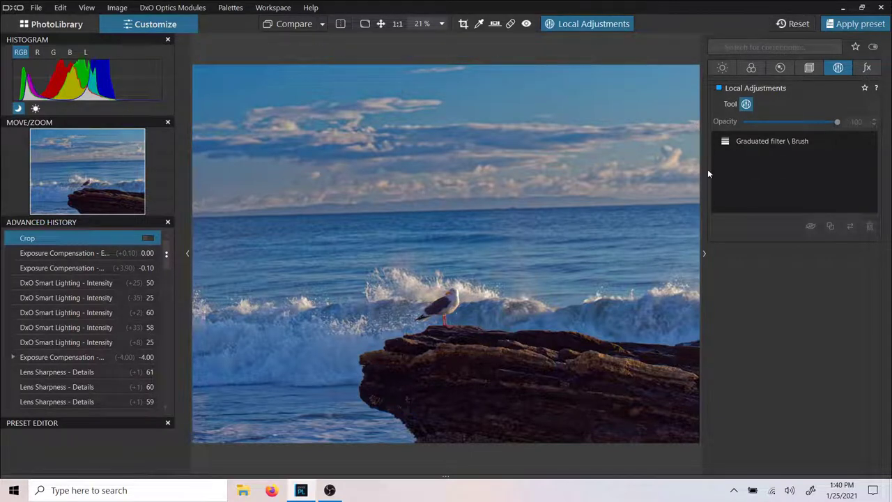
Add a control point to the photo and position it on the blue sky near the upper right corner.
{"action": "right_click", "coordinate": [454, 190]}
{"action": "left_click", "coordinate": [428, 169]}
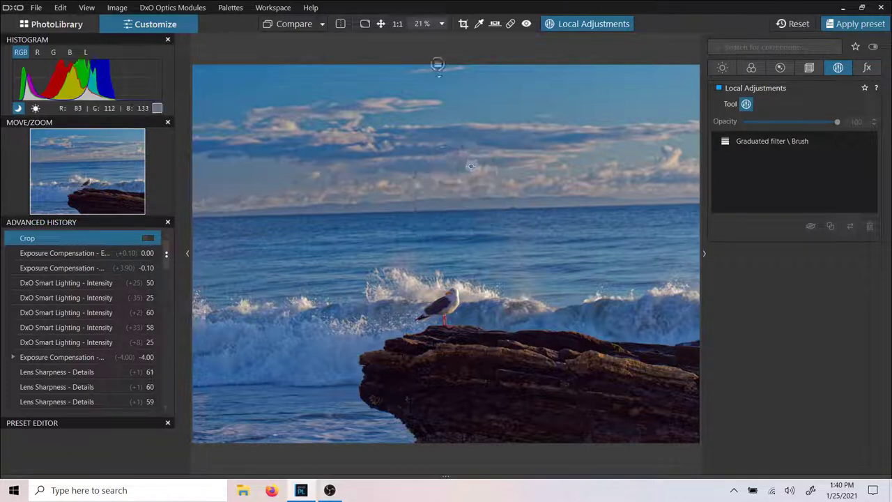
{"action": "left_click", "coordinate": [315, 172]}
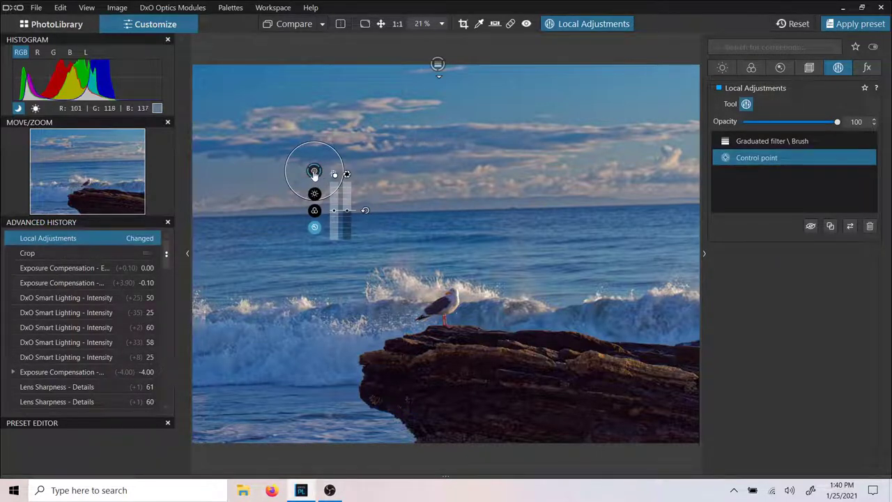
{"action": "left_click_drag", "start_coordinate": [314, 171], "coordinate": [456, 192]}
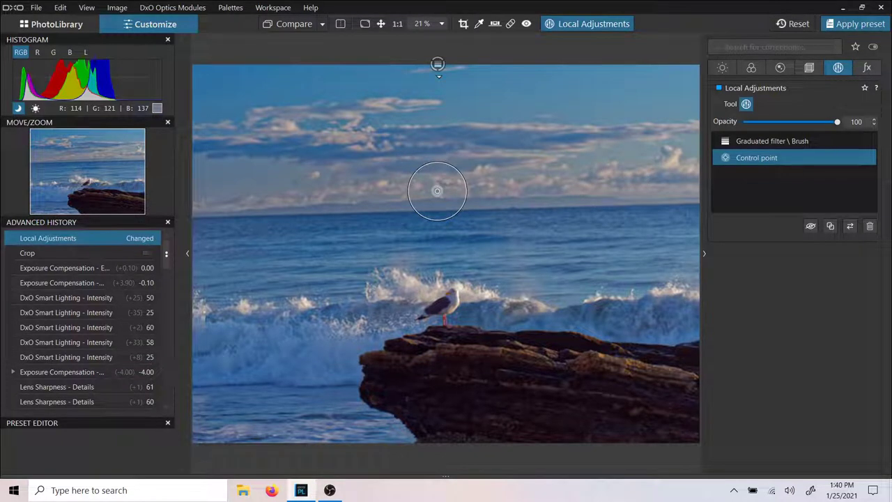
{"action": "left_click_drag", "start_coordinate": [437, 190], "coordinate": [335, 120]}
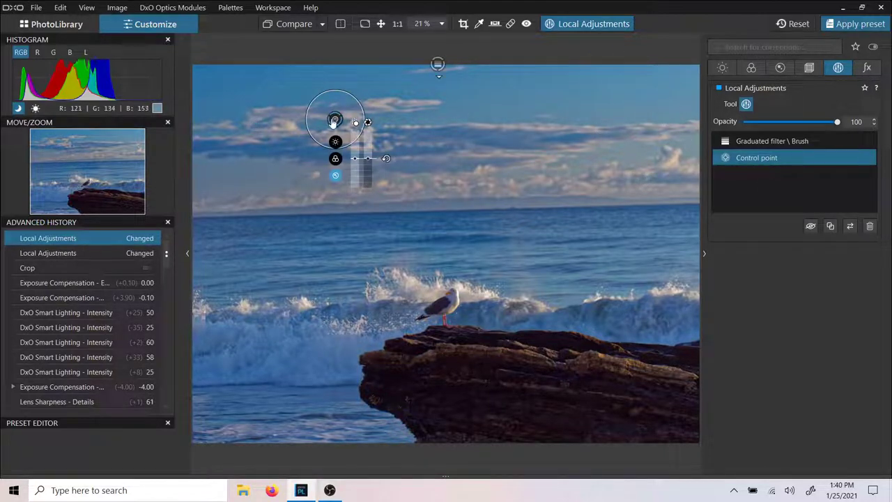
{"action": "left_click_drag", "start_coordinate": [335, 119], "coordinate": [638, 99]}
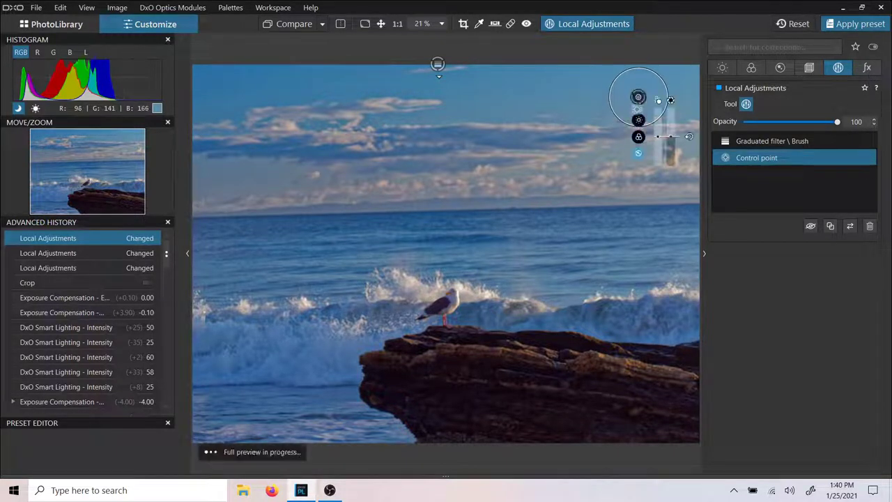
{"action": "mouse_move", "coordinate": [640, 101]}
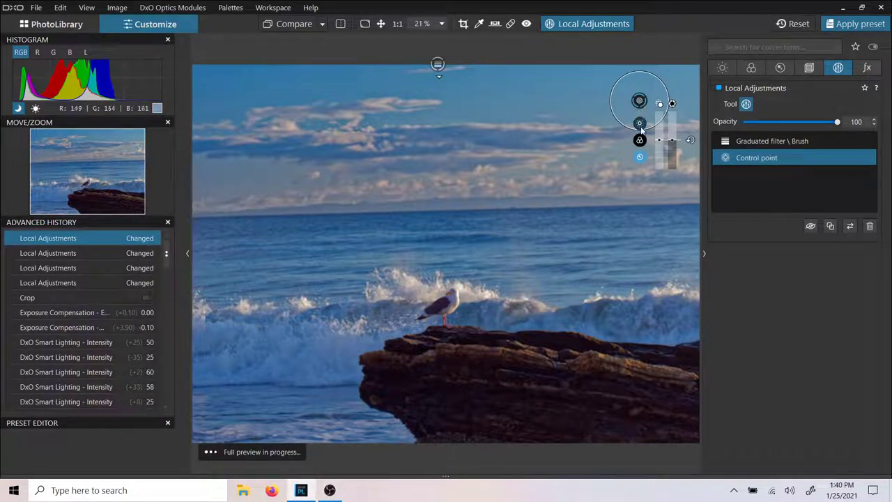
Enlarge the sky control point's radius to reach the horizon and slightly lower its exposure.
{"action": "left_click_drag", "start_coordinate": [641, 126], "coordinate": [609, 219]}
{"action": "mouse_move", "coordinate": [662, 149]}
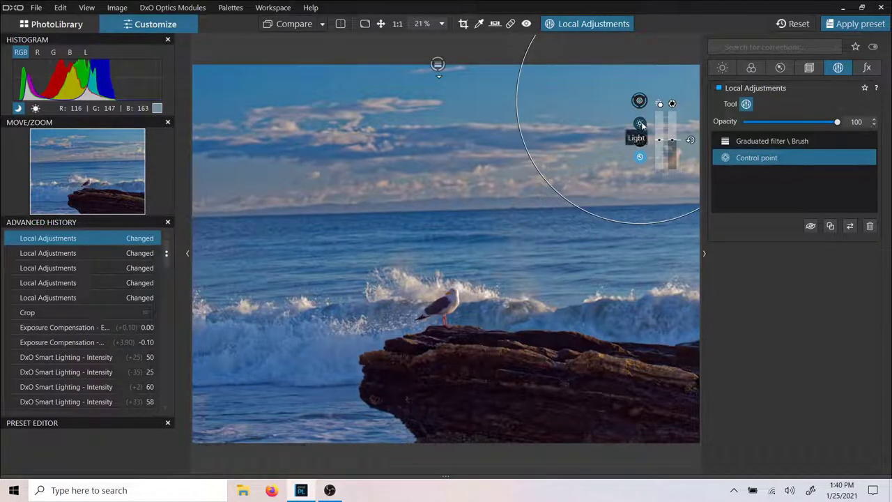
{"action": "left_click", "coordinate": [641, 123]}
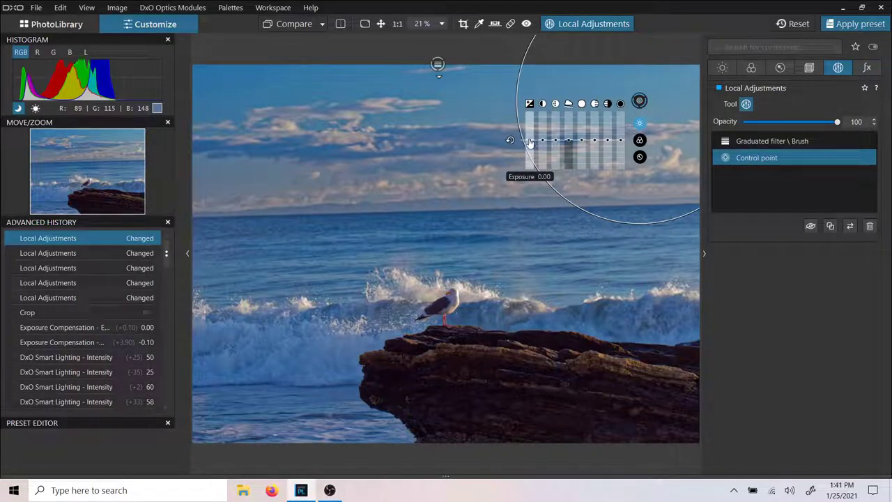
{"action": "left_click_drag", "start_coordinate": [530, 143], "coordinate": [530, 148]}
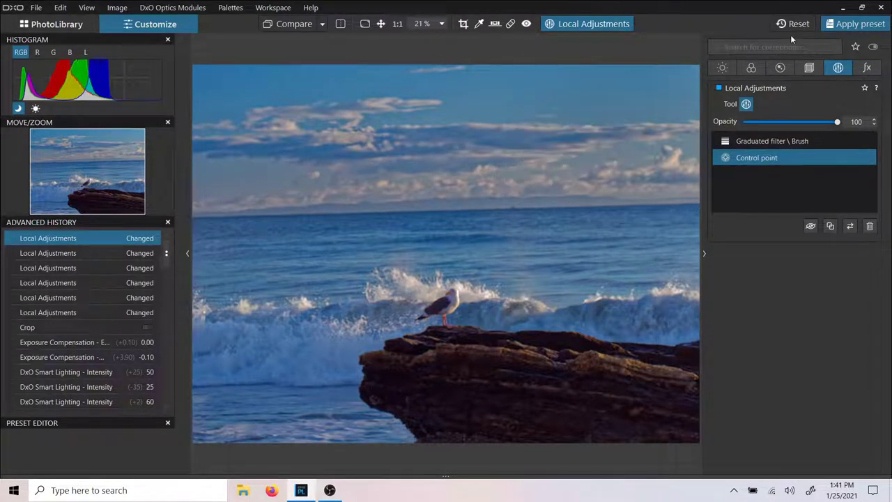
{"action": "mouse_move", "coordinate": [531, 146]}
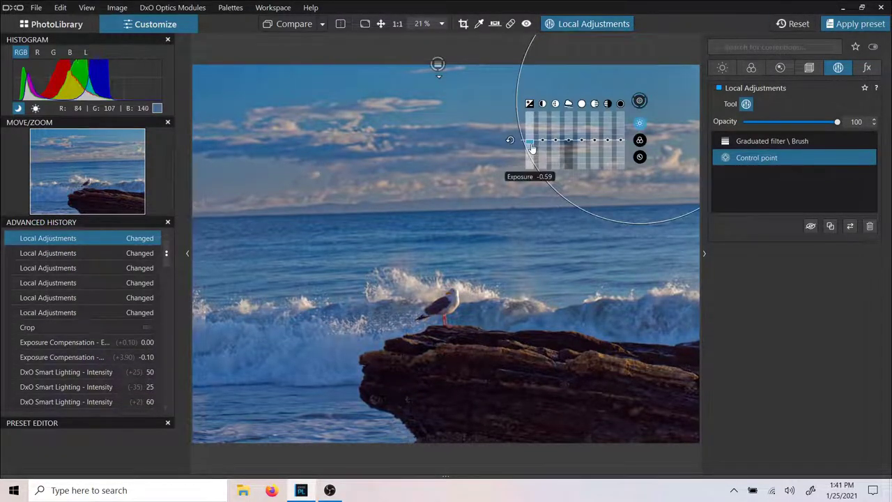
{"action": "left_click_drag", "start_coordinate": [532, 148], "coordinate": [532, 148]}
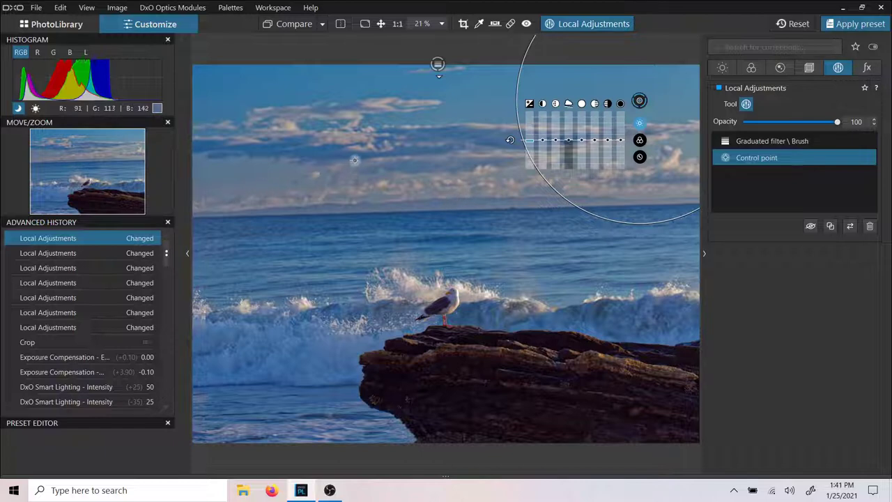
Add a second control point to the same mask in the sky near the left edge and fine-tune their shared exposure.
{"action": "left_click", "coordinate": [230, 182]}
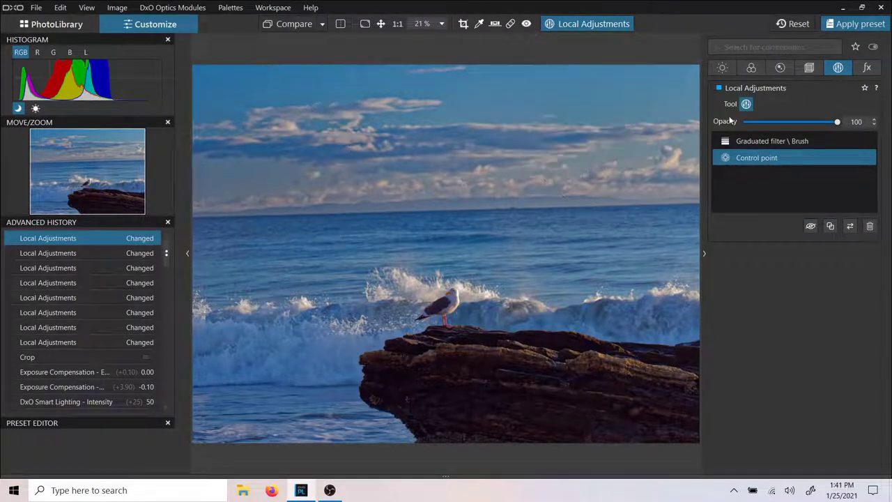
{"action": "mouse_move", "coordinate": [534, 162]}
{"action": "left_mouse_down"}
{"action": "mouse_move", "coordinate": [531, 131]}
{"action": "mouse_move", "coordinate": [531, 148]}
{"action": "left_mouse_up"}
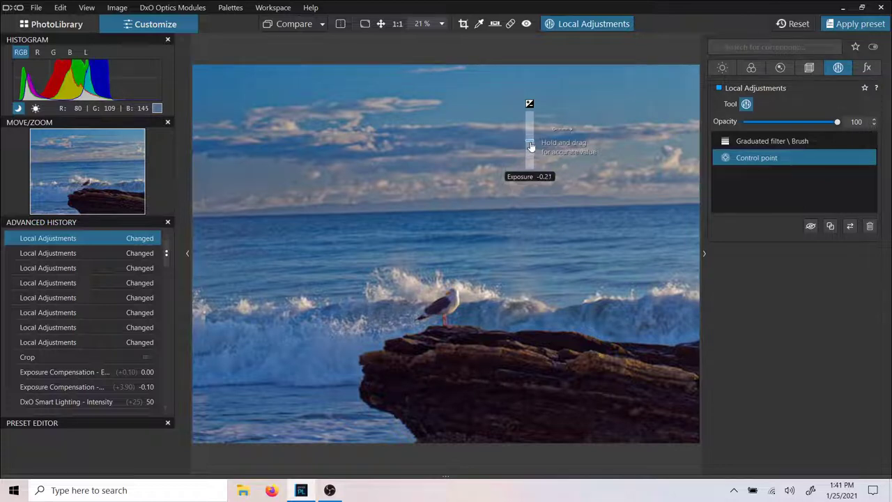
{"action": "left_click_drag", "start_coordinate": [530, 144], "coordinate": [530, 144]}
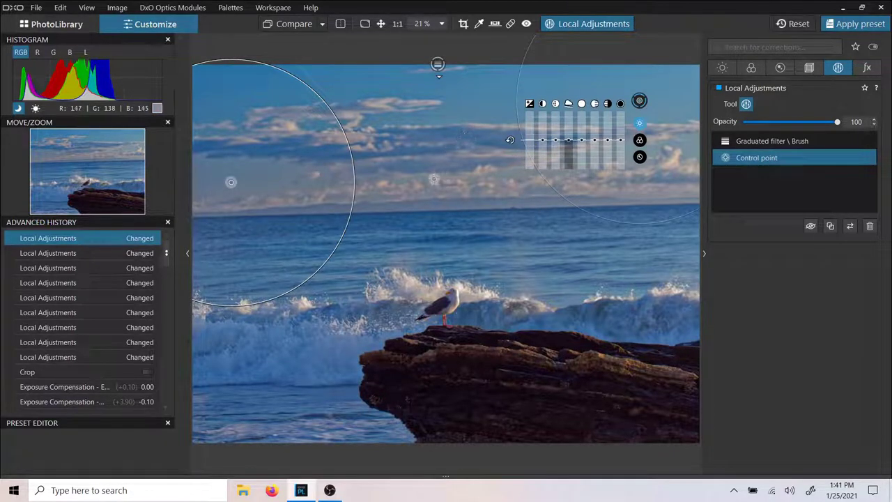
Start a new mask and place a control point on the breaking wave to the left of the seagull.
{"action": "right_click", "coordinate": [433, 179]}
{"action": "left_click", "coordinate": [444, 207]}
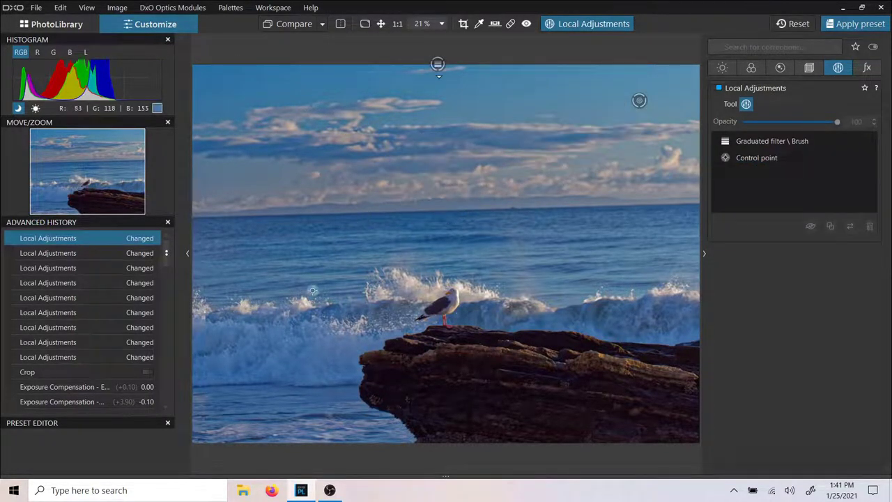
{"action": "left_click", "coordinate": [290, 304]}
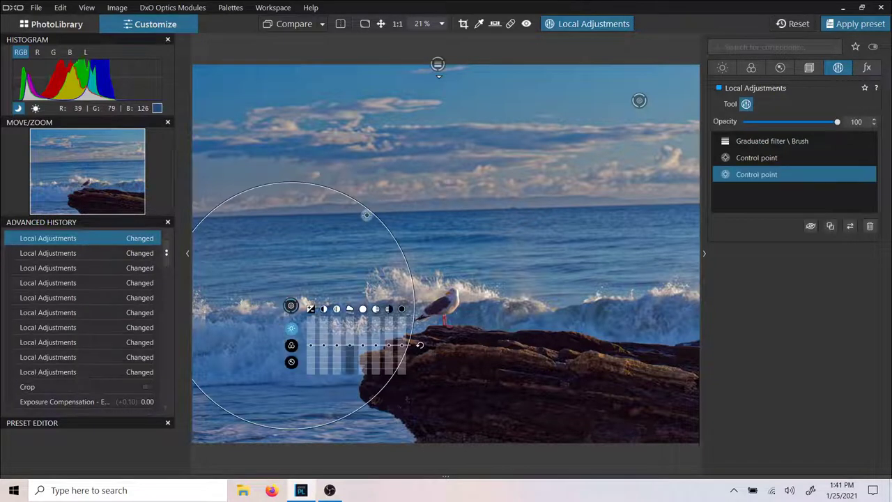
Shrink the wave control point's radius and start a new mask with control points on the horizon and in the clouds.
{"action": "left_click_drag", "start_coordinate": [369, 214], "coordinate": [329, 240]}
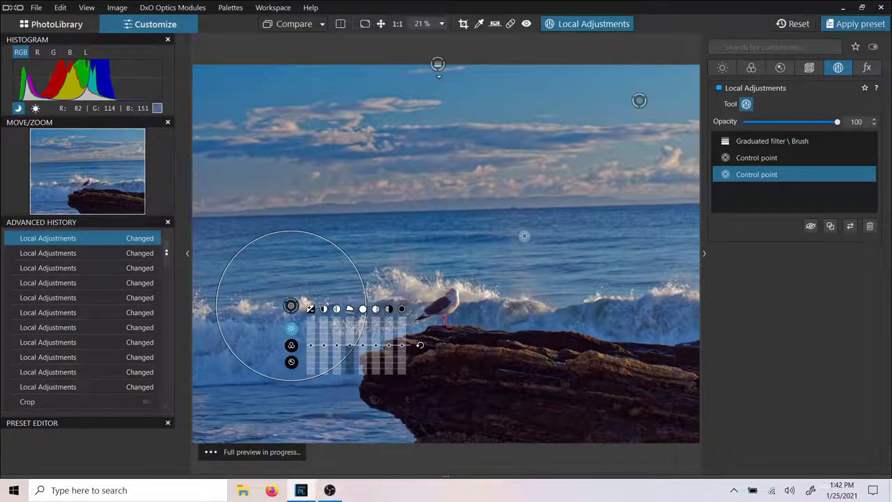
{"action": "right_click", "coordinate": [474, 231]}
{"action": "left_click", "coordinate": [480, 259]}
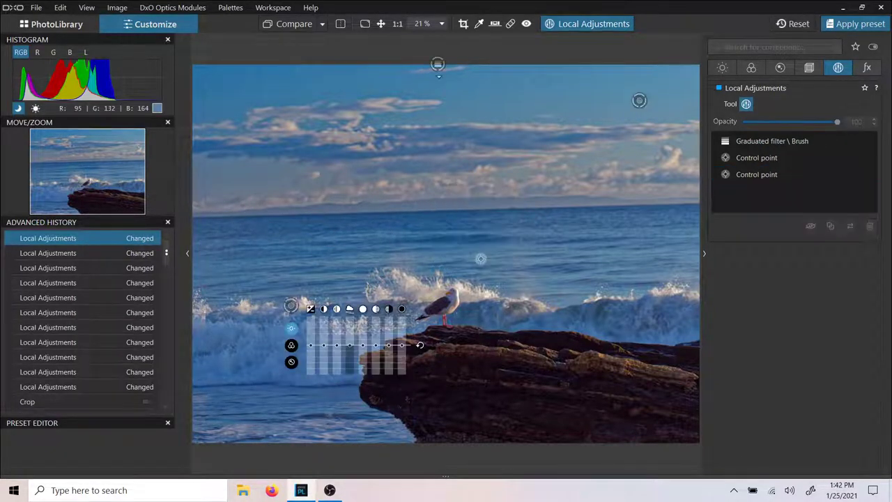
{"action": "left_click", "coordinate": [492, 207]}
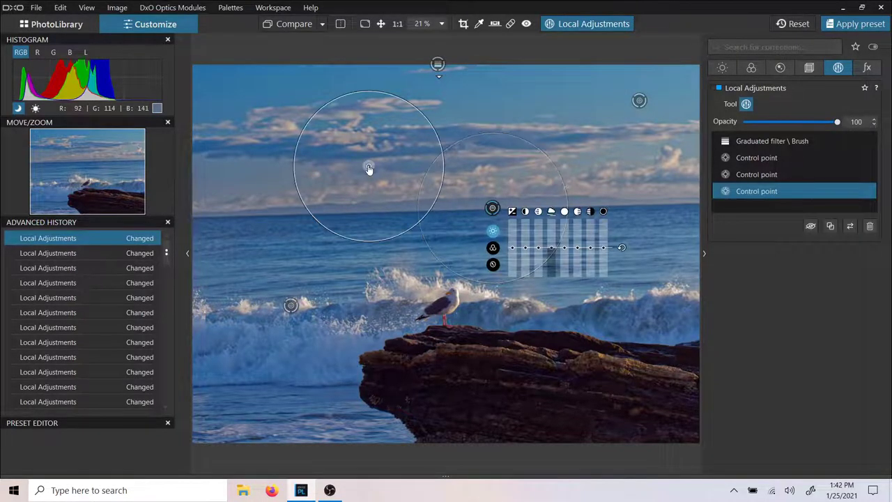
Start a new mask with an enlarged control point on the dark rock and add further points in the cloudy sky.
{"action": "right_click", "coordinate": [642, 243]}
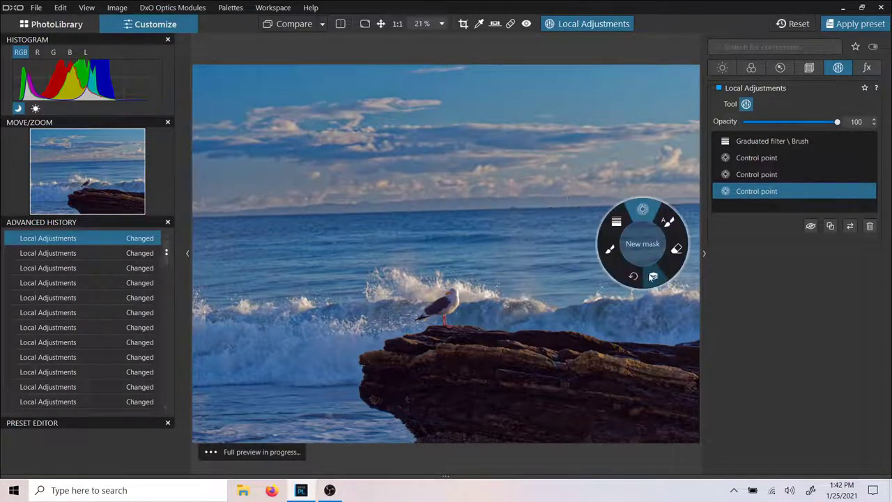
{"action": "left_click", "coordinate": [652, 277]}
{"action": "left_click", "coordinate": [545, 369]}
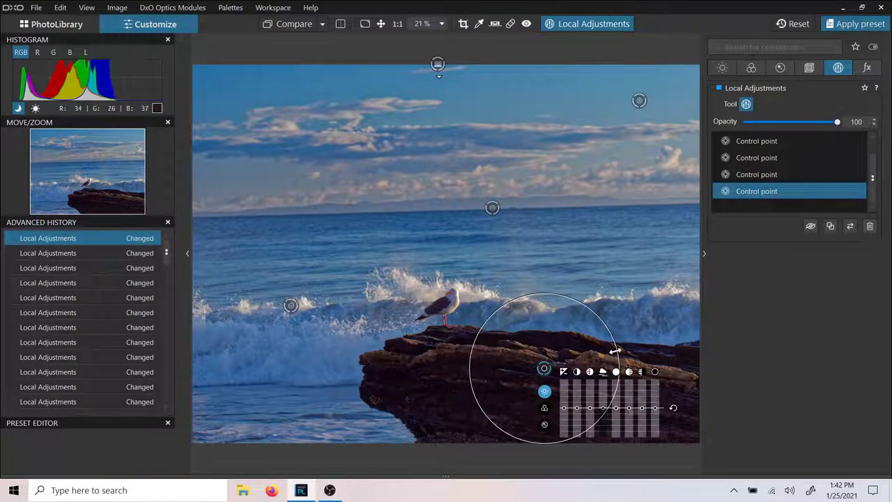
{"action": "left_click_drag", "start_coordinate": [615, 351], "coordinate": [670, 337]}
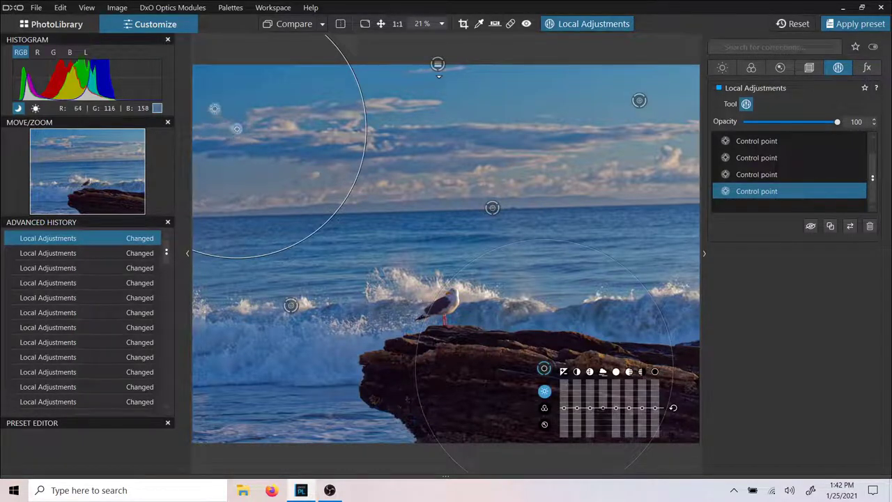
{"action": "left_click", "coordinate": [542, 130]}
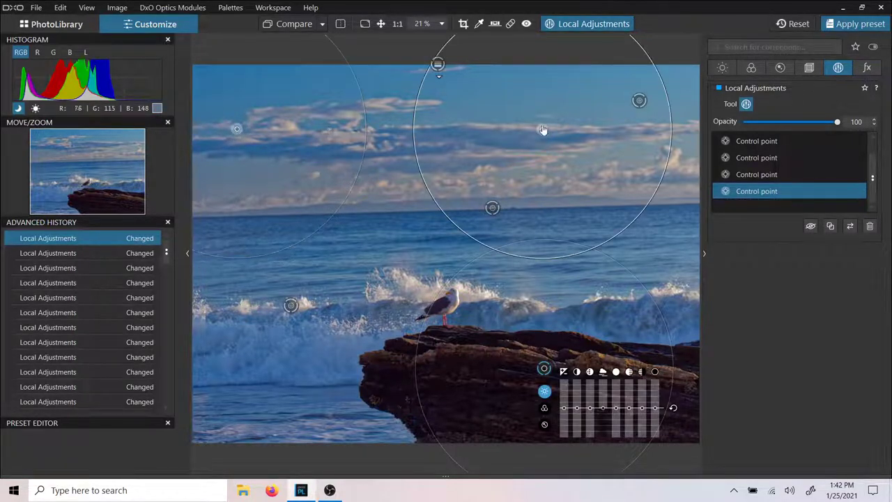
Start another new mask and place a control point on the water at the photo's lower left.
{"action": "right_click", "coordinate": [422, 210]}
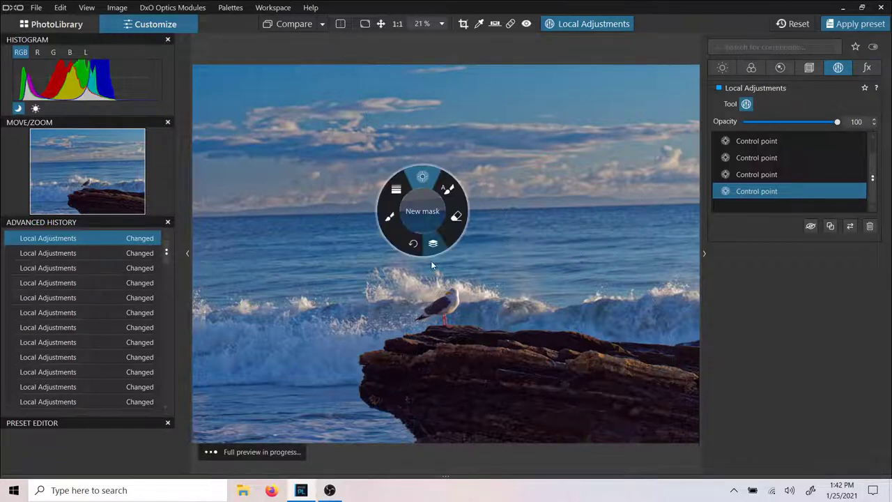
{"action": "left_click", "coordinate": [434, 249]}
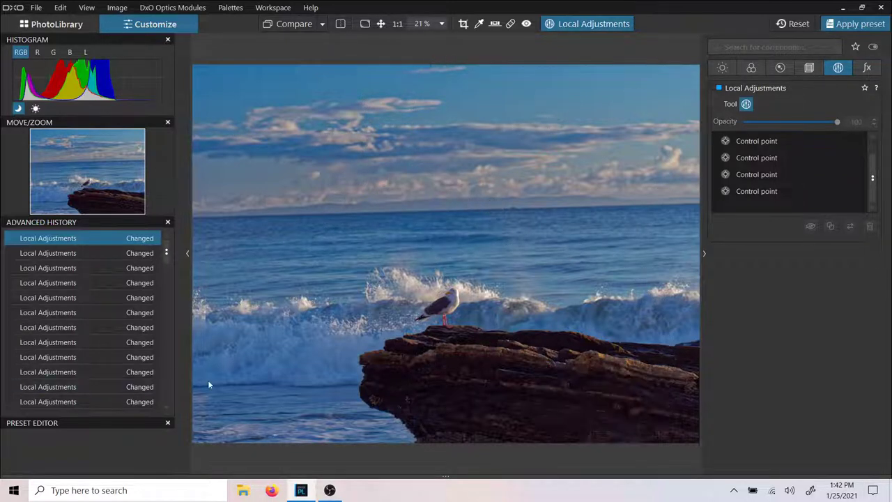
{"action": "left_click", "coordinate": [263, 382]}
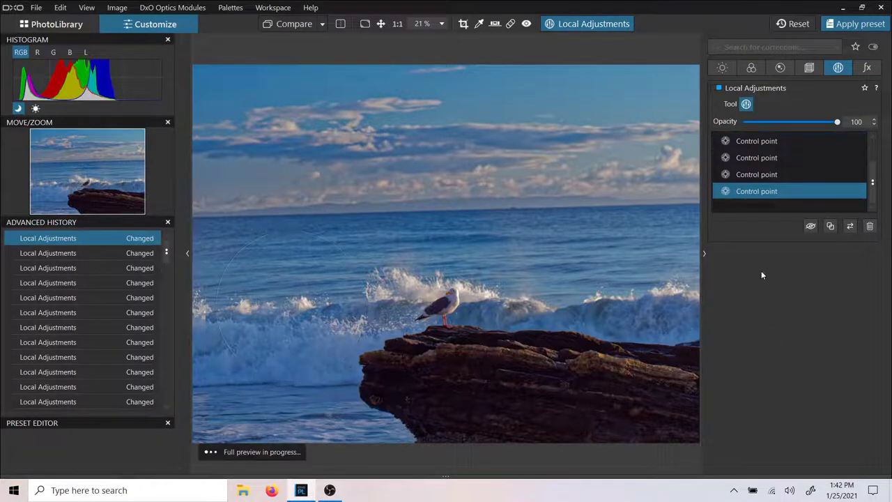
Review the mask list, compare it with the global light corrections outside local adjustment mode, and return to the local adjustments.
{"action": "scroll", "coordinate": [871, 175], "scroll_direction": "up", "scroll_amount": 1}
{"action": "left_click", "coordinate": [867, 178]}
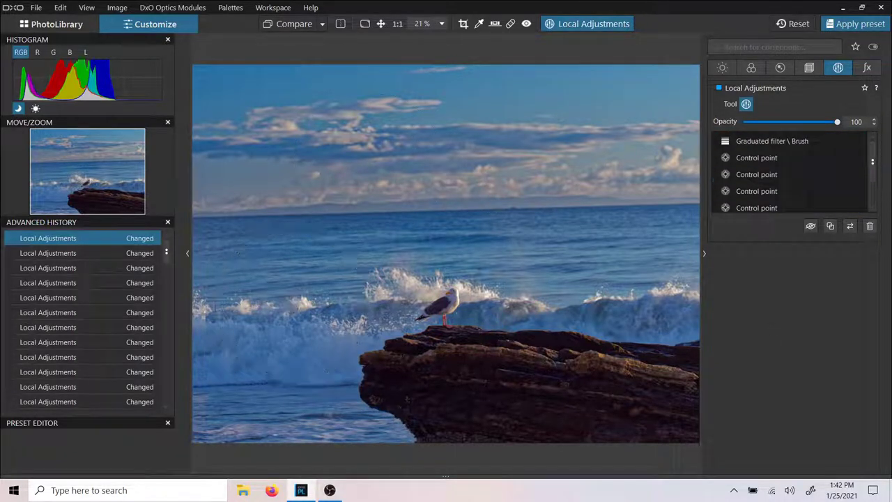
{"action": "left_click", "coordinate": [567, 23]}
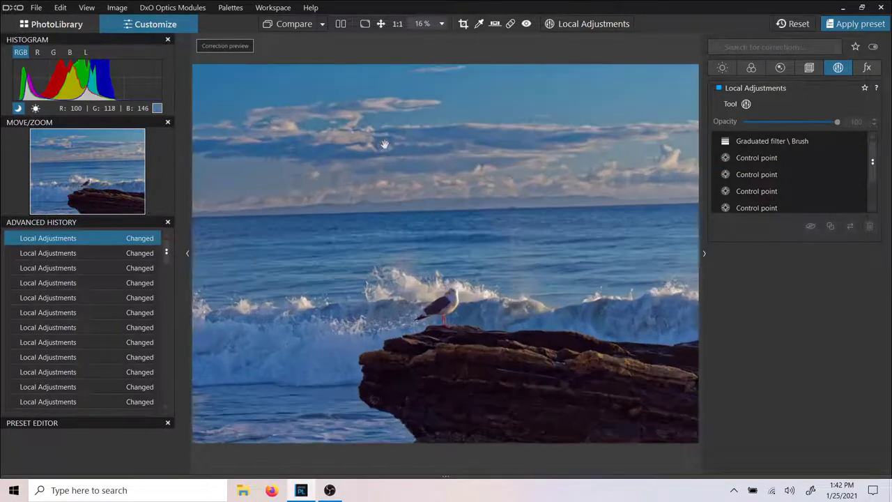
{"action": "left_click", "coordinate": [723, 68]}
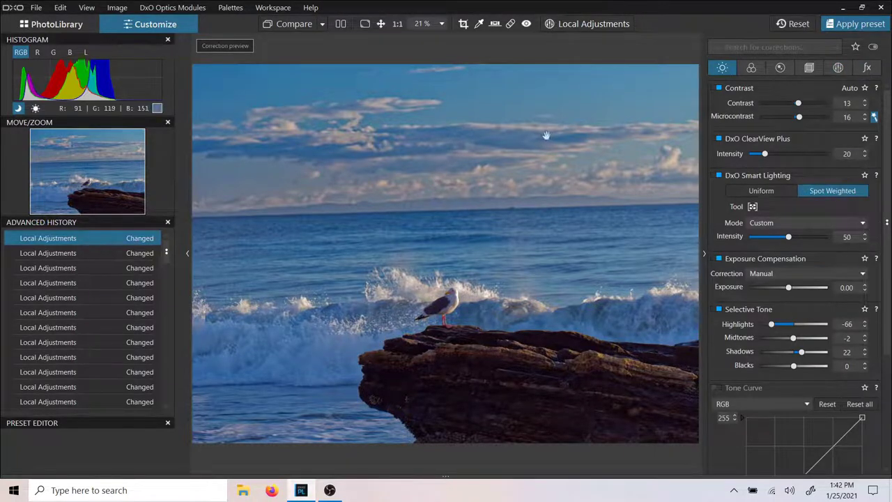
{"action": "left_click", "coordinate": [842, 70]}
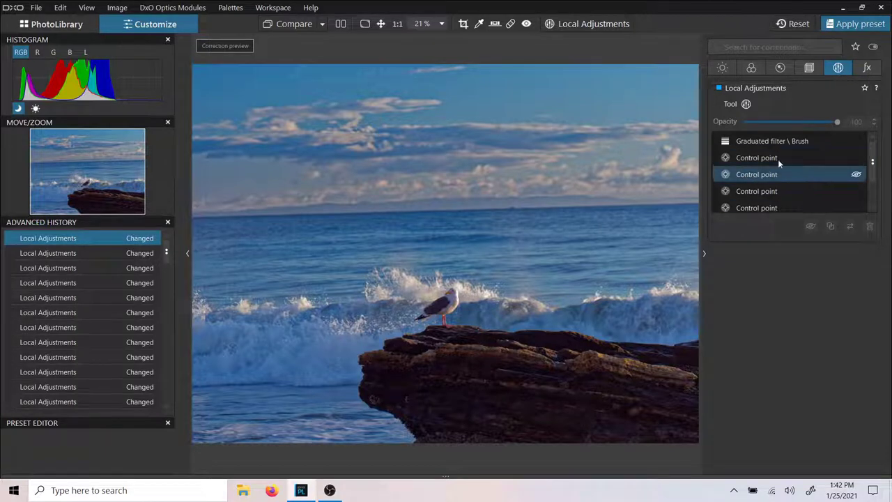
{"action": "left_click", "coordinate": [581, 23]}
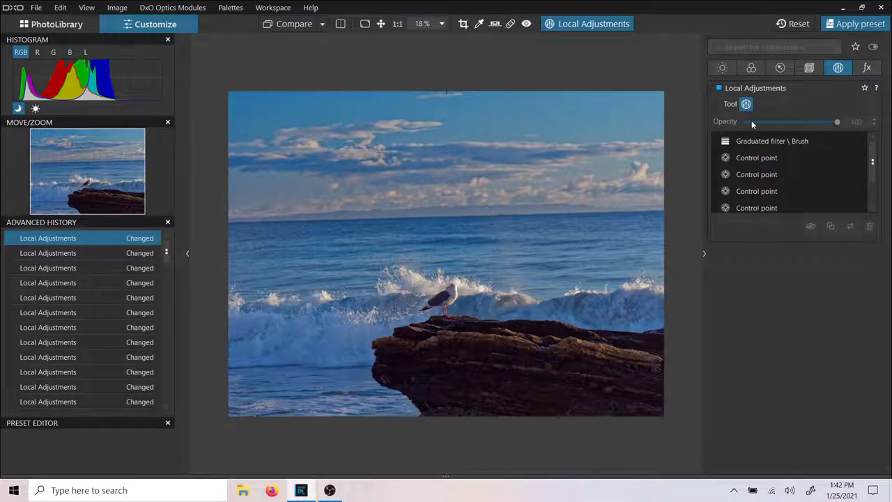
Examine which area of the photo each mask in the local adjustments list covers, from the graduated filter to the last control point.
{"action": "left_click", "coordinate": [748, 159]}
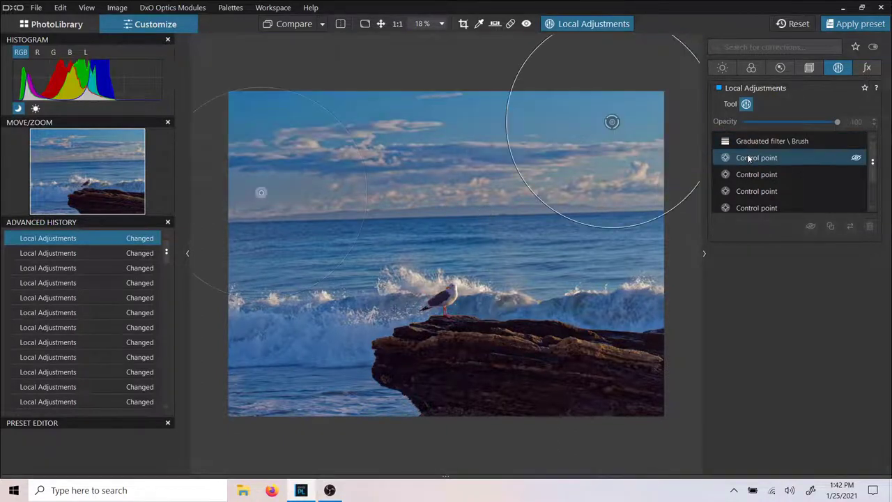
{"action": "left_click", "coordinate": [755, 174]}
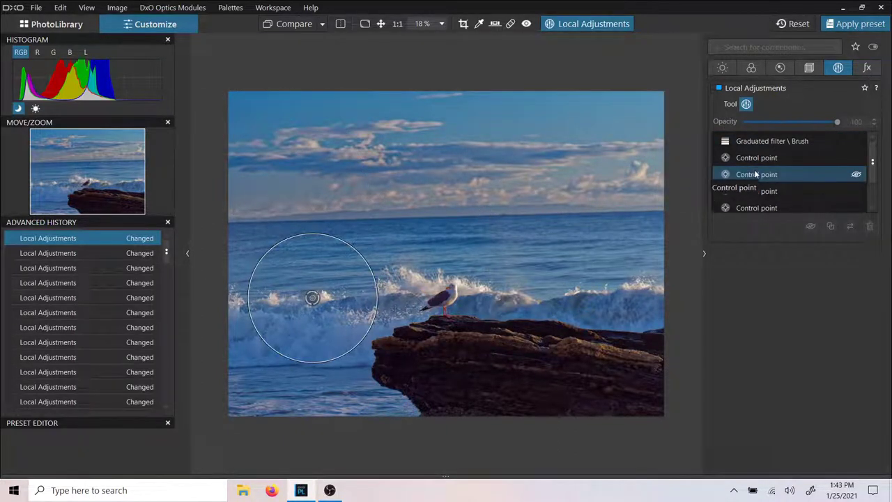
{"action": "left_click", "coordinate": [766, 143]}
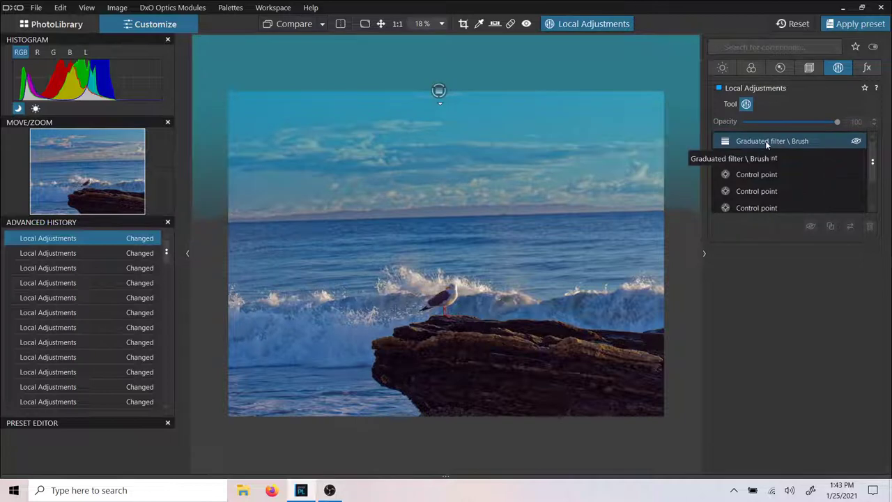
{"action": "left_click", "coordinate": [760, 159]}
{"action": "left_click", "coordinate": [759, 174]}
{"action": "scroll", "coordinate": [759, 174], "scroll_direction": "down", "scroll_amount": 1}
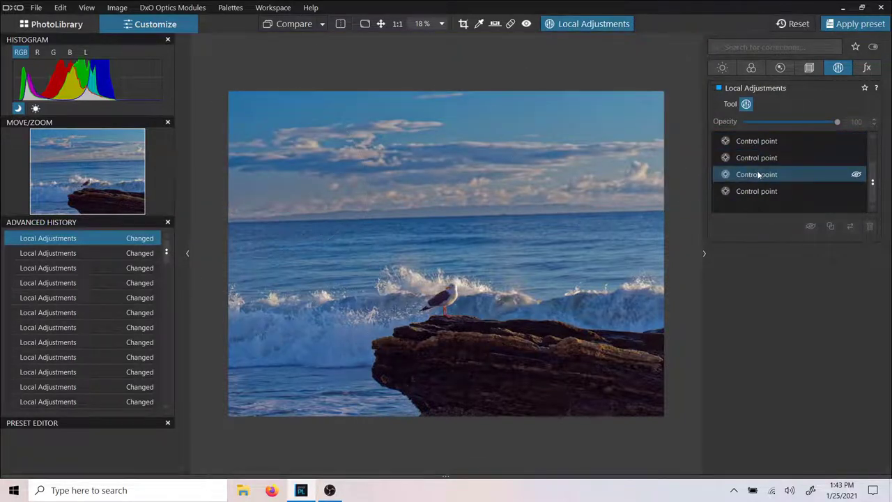
{"action": "left_click", "coordinate": [758, 175]}
{"action": "left_click", "coordinate": [760, 158]}
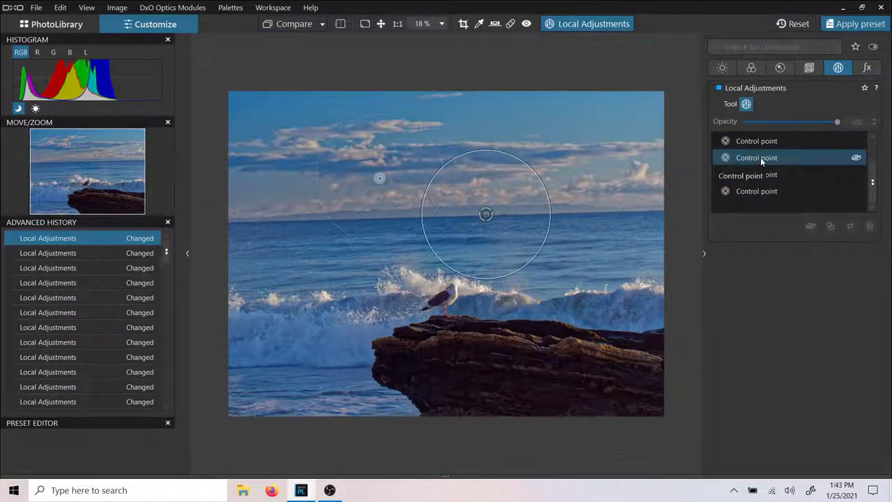
{"action": "left_click", "coordinate": [765, 175]}
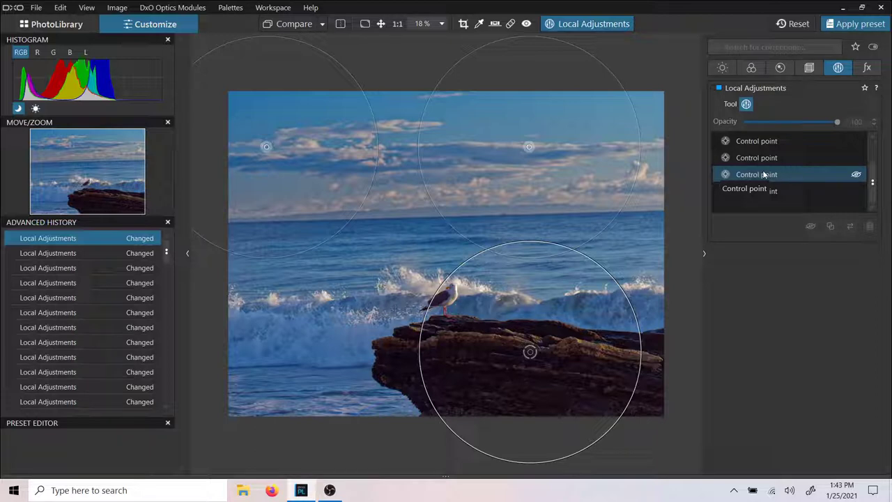
{"action": "left_click", "coordinate": [767, 191]}
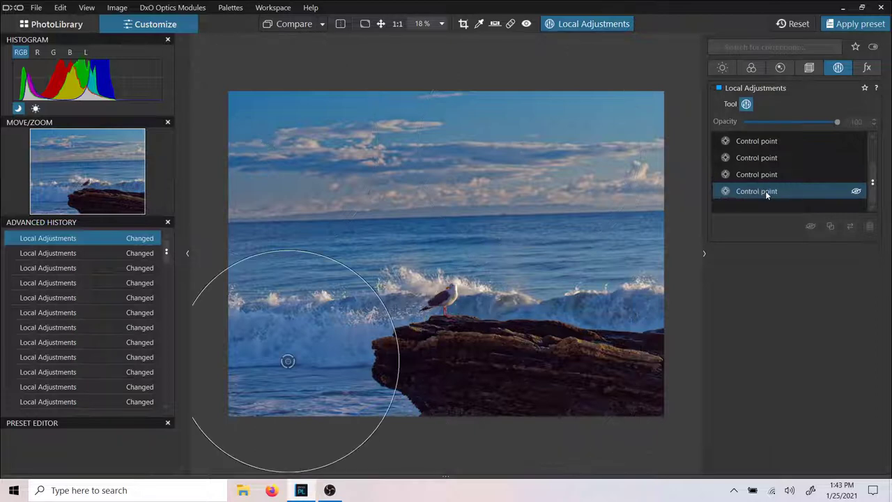
{"action": "left_click", "coordinate": [759, 175]}
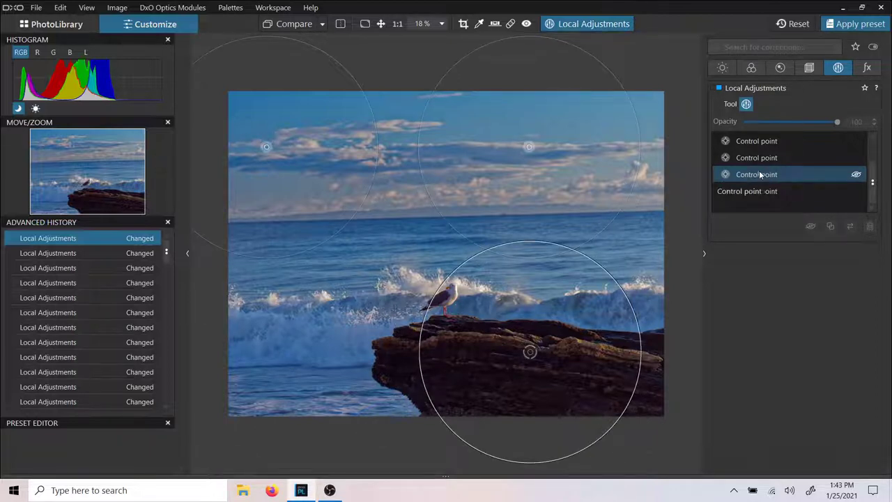
{"action": "left_click", "coordinate": [755, 158]}
{"action": "left_click", "coordinate": [755, 141]}
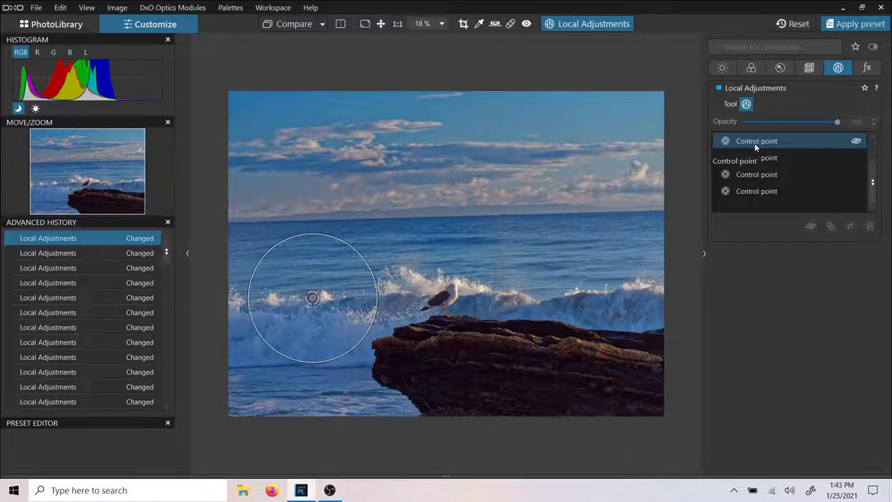
{"action": "left_click", "coordinate": [757, 174]}
{"action": "left_click", "coordinate": [760, 191]}
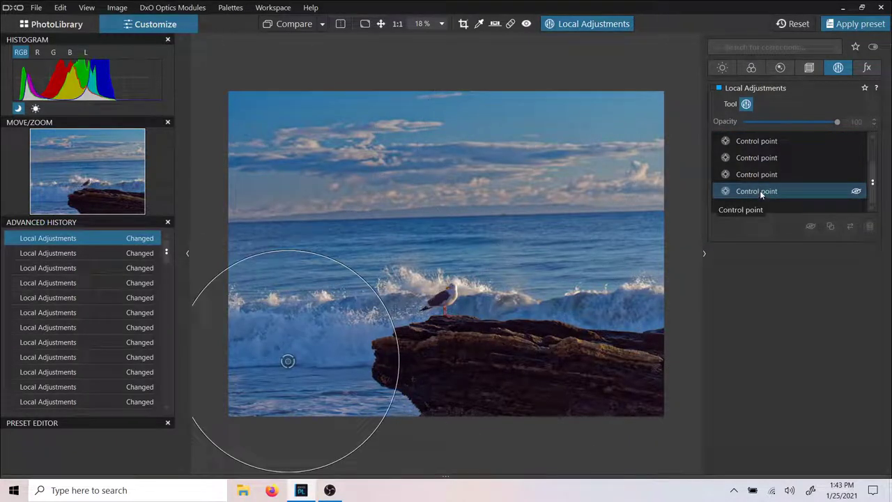
Select the lower-left water mask and the rock mask in turn to inspect their control points and adjustment sliders.
{"action": "left_click", "coordinate": [720, 209]}
{"action": "left_click", "coordinate": [740, 198]}
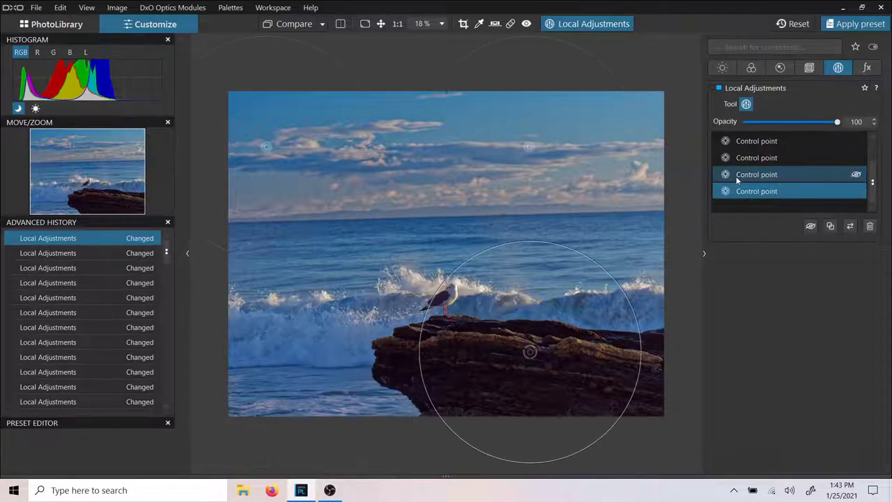
{"action": "left_click", "coordinate": [736, 176]}
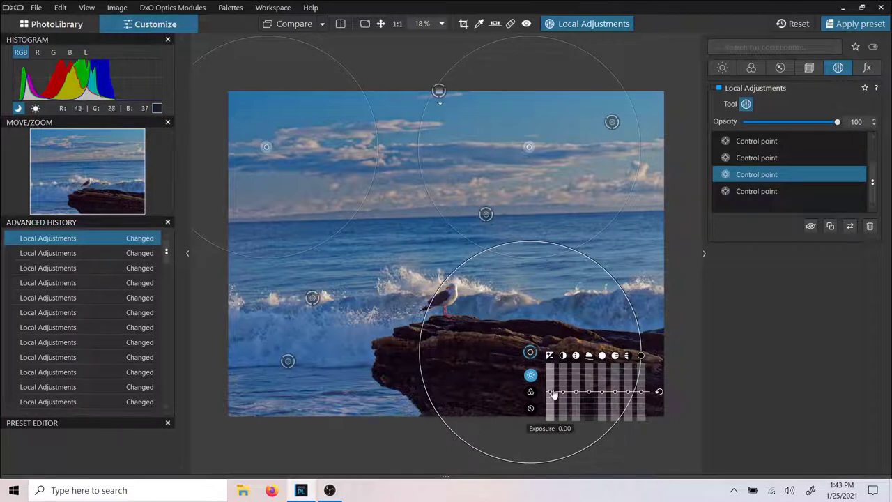
Delete the control point masks for the lower-left water, the rock and the horizon.
{"action": "left_click", "coordinate": [761, 189]}
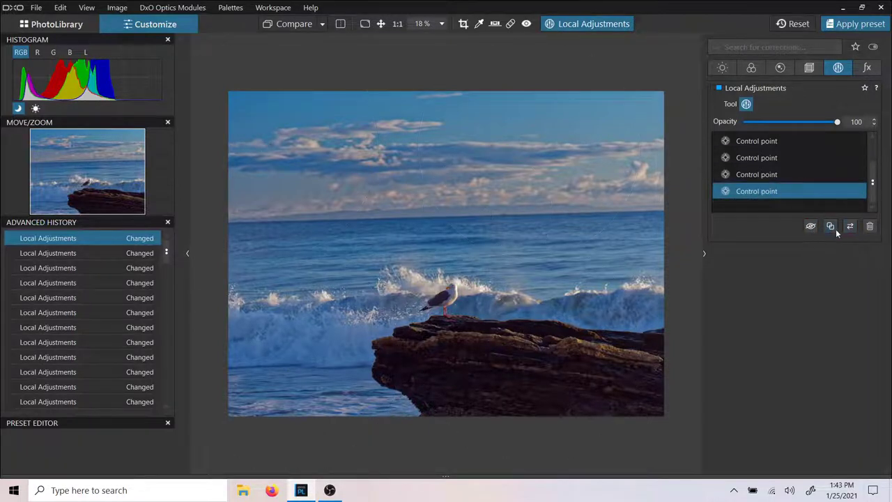
{"action": "left_click", "coordinate": [871, 228]}
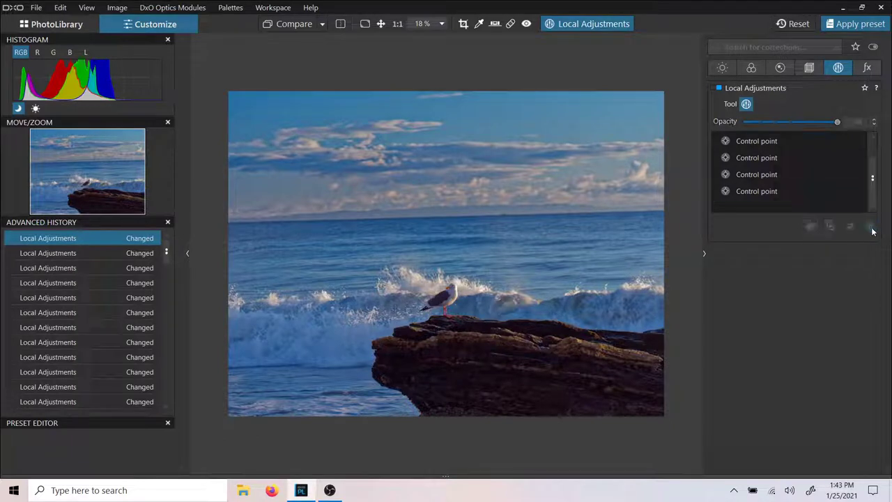
{"action": "left_click", "coordinate": [773, 193]}
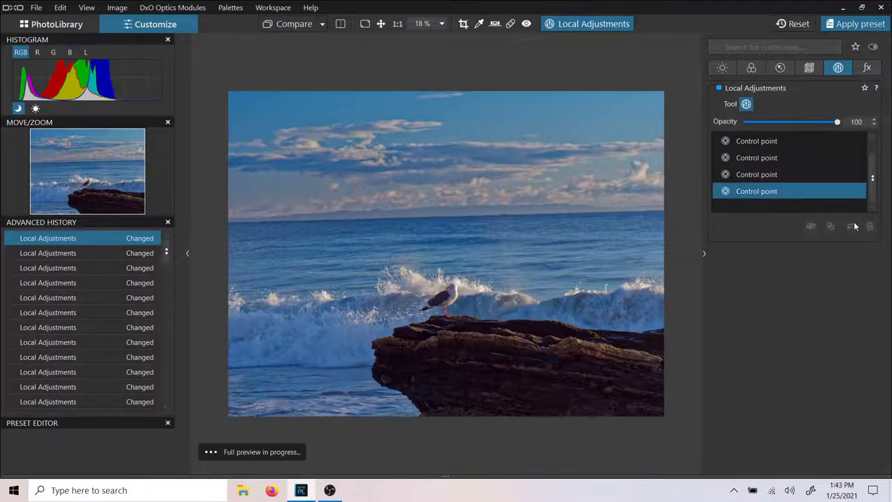
{"action": "left_click", "coordinate": [773, 192]}
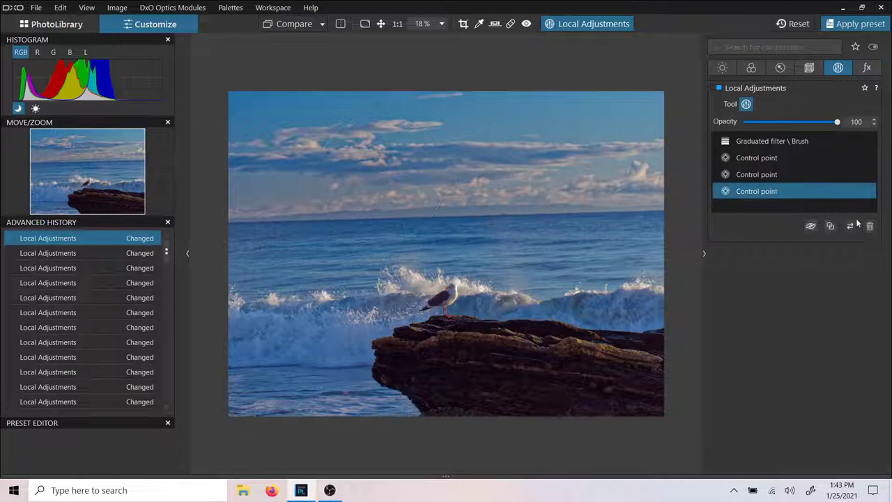
{"action": "left_click", "coordinate": [871, 227]}
Delete the breaking wave and blue sky control point masks, leaving only the graduated filter mask.
{"action": "left_click", "coordinate": [792, 180]}
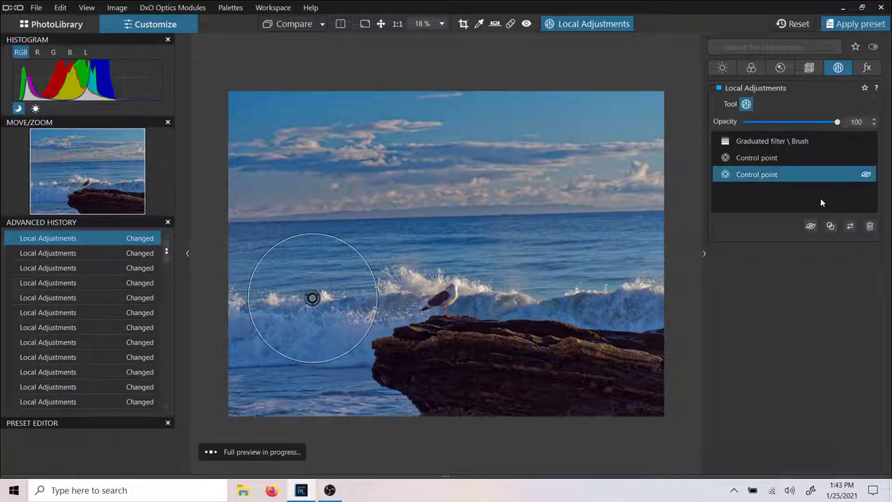
{"action": "left_click", "coordinate": [754, 156]}
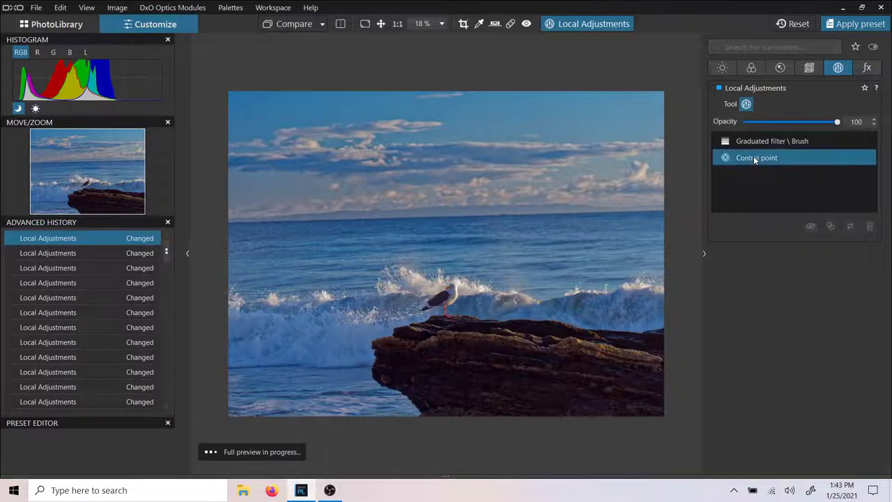
{"action": "right_click", "coordinate": [754, 156]}
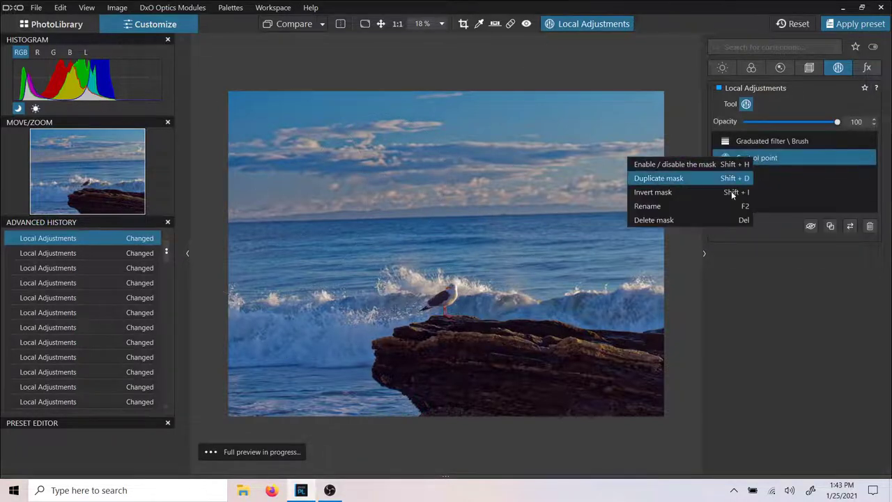
{"action": "left_click", "coordinate": [660, 219]}
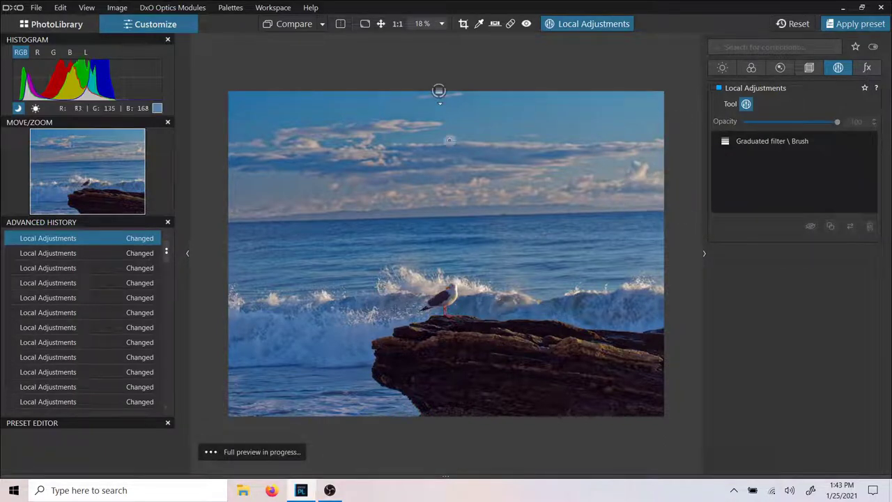
Open the instant watermarking settings, view the image watermark option and select the text watermark type.
{"action": "left_click", "coordinate": [783, 175]}
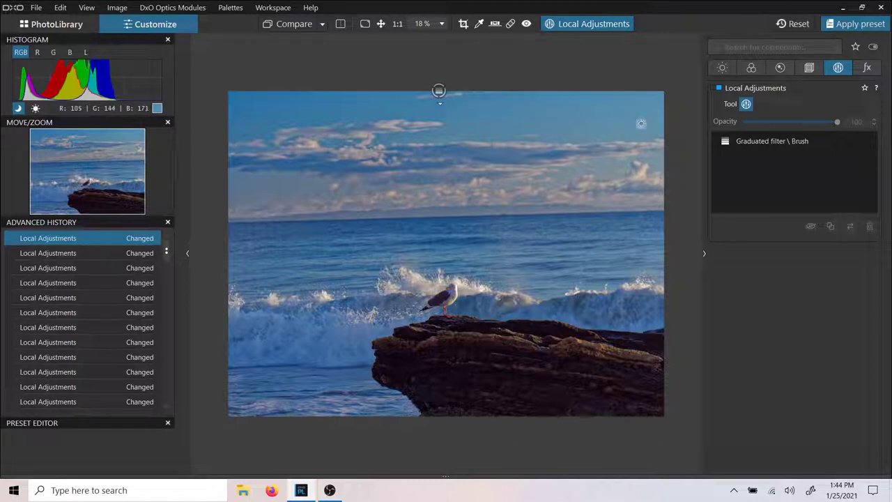
{"action": "left_click", "coordinate": [753, 140]}
{"action": "left_click", "coordinate": [868, 68]}
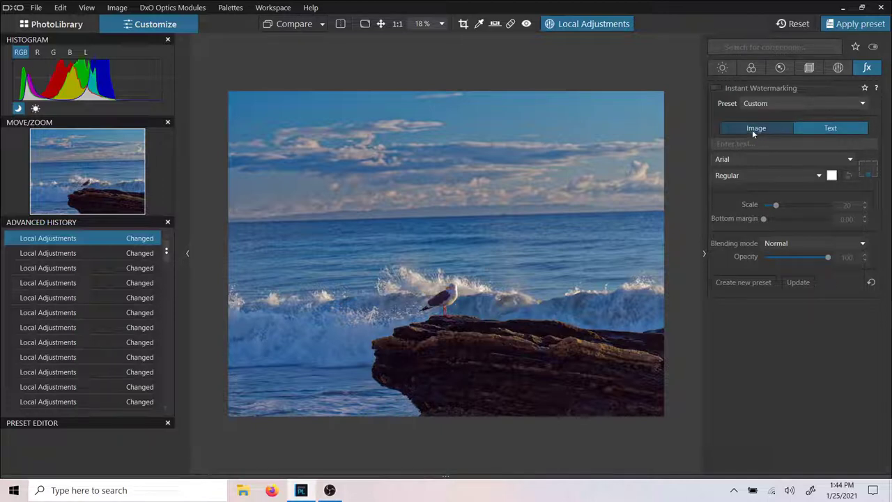
{"action": "left_click", "coordinate": [756, 130]}
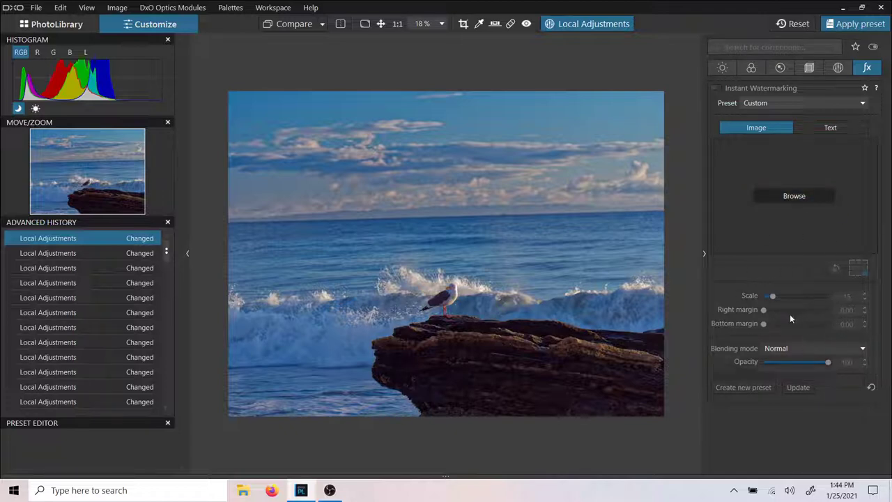
{"action": "left_click", "coordinate": [830, 128]}
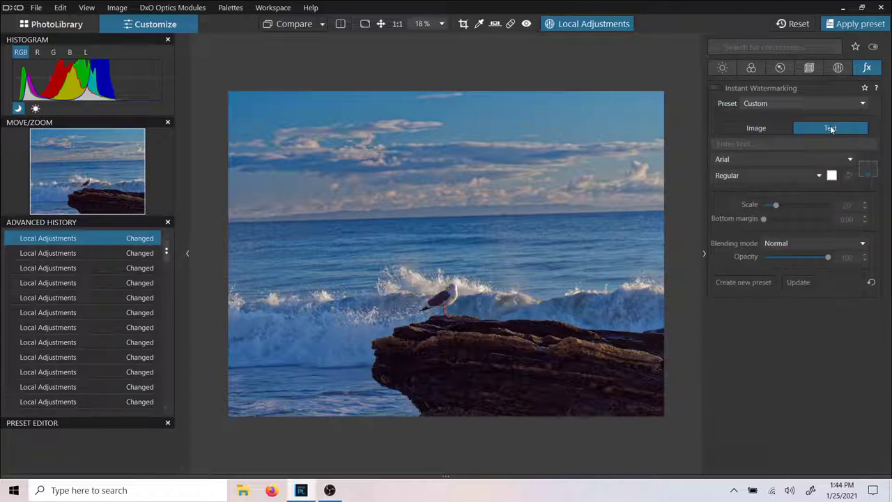
Enter the photographer's full name followed by "Photography" as the watermark text and apply it to the photo.
{"action": "left_click", "coordinate": [748, 144]}
{"action": "left_click", "coordinate": [749, 146]}
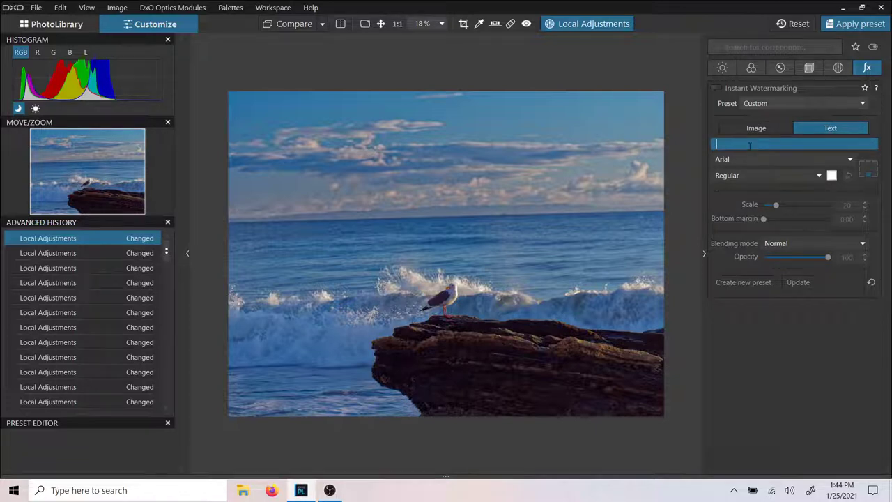
{"action": "type", "text": "Paull"}
{"action": "key", "text": "BackSpace"}
{"action": "type", "text": "Bertsch Photography"}
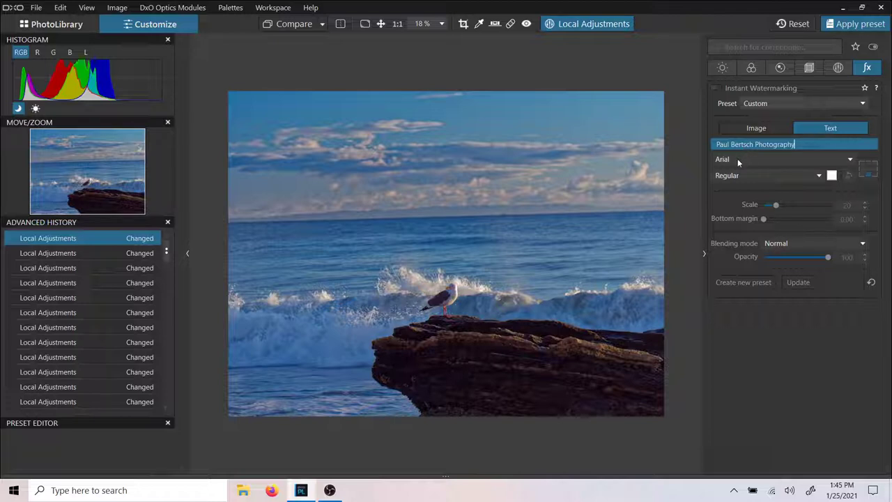
{"action": "key", "text": "Return"}
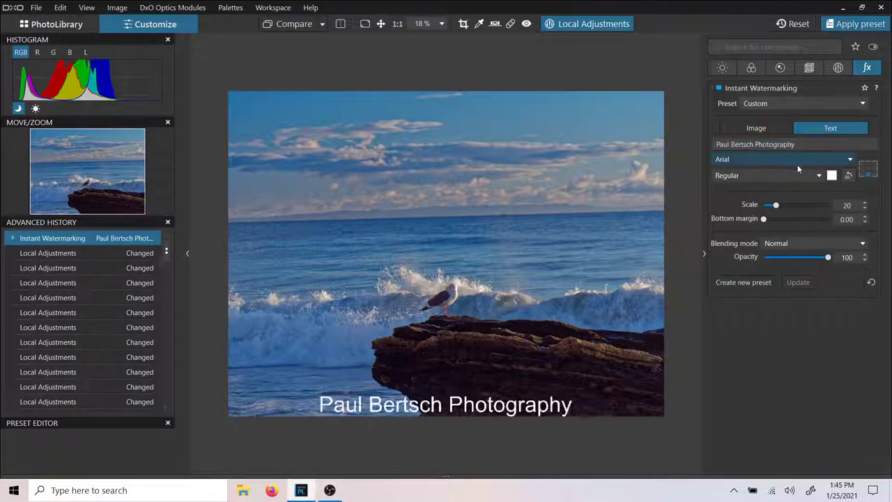
Set the watermark font to Bakery and keep its text colour white.
{"action": "left_click", "coordinate": [851, 159]}
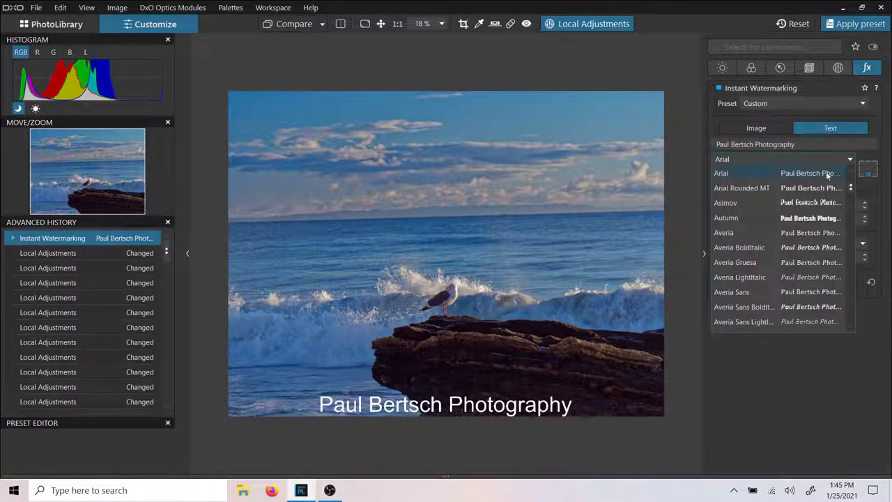
{"action": "scroll", "coordinate": [760, 200], "scroll_direction": "down", "scroll_amount": 5}
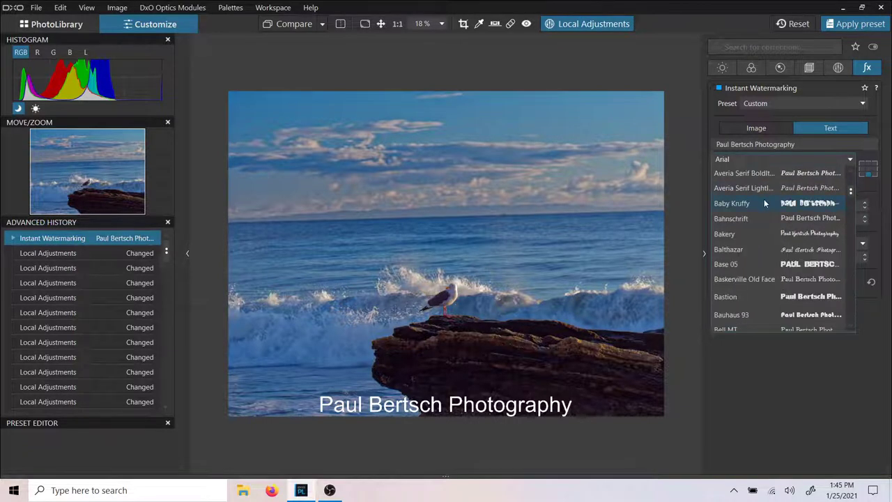
{"action": "left_click", "coordinate": [778, 234]}
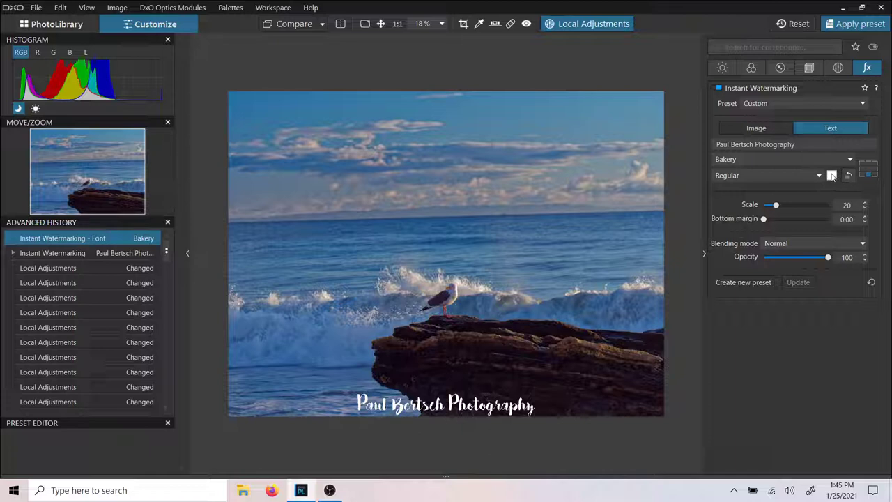
{"action": "left_click", "coordinate": [831, 176]}
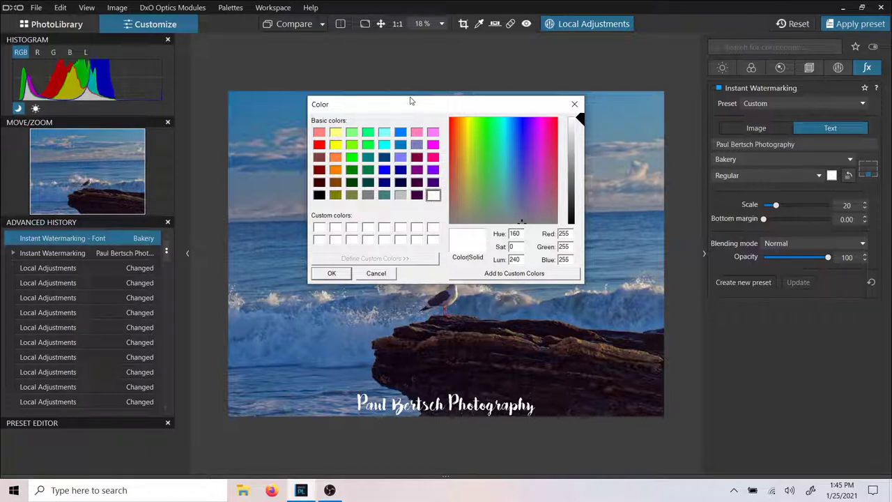
{"action": "left_click", "coordinate": [328, 274]}
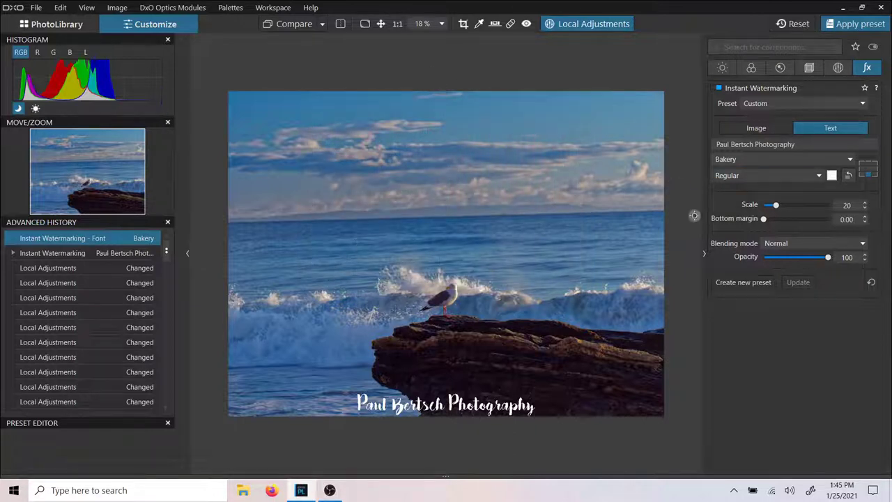
Anchor the watermark at the photo's bottom right with a scale of 9, rotating it in 90° steps back to 0°.
{"action": "left_click", "coordinate": [851, 178]}
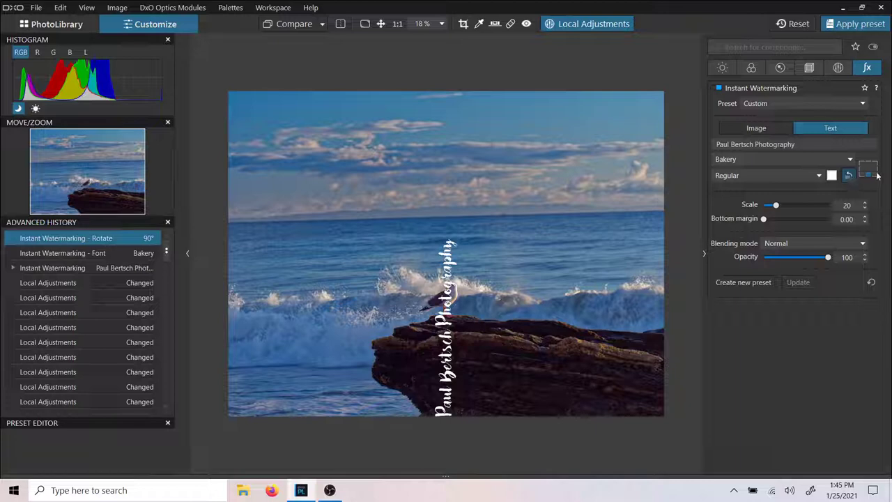
{"action": "left_click", "coordinate": [876, 176]}
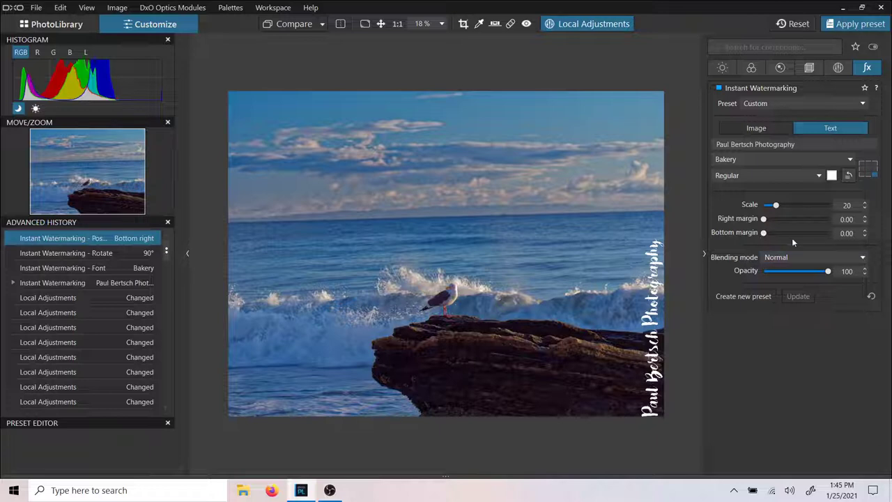
{"action": "left_click_drag", "start_coordinate": [775, 205], "coordinate": [769, 207]}
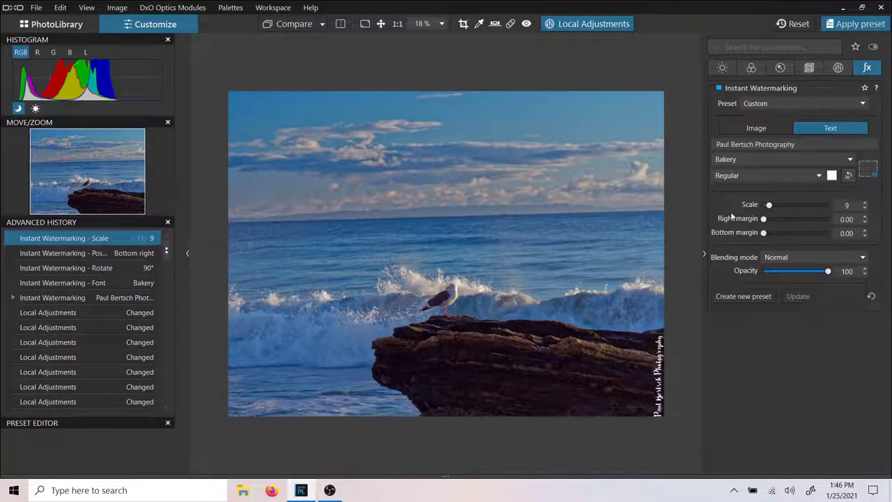
{"action": "left_click", "coordinate": [849, 176]}
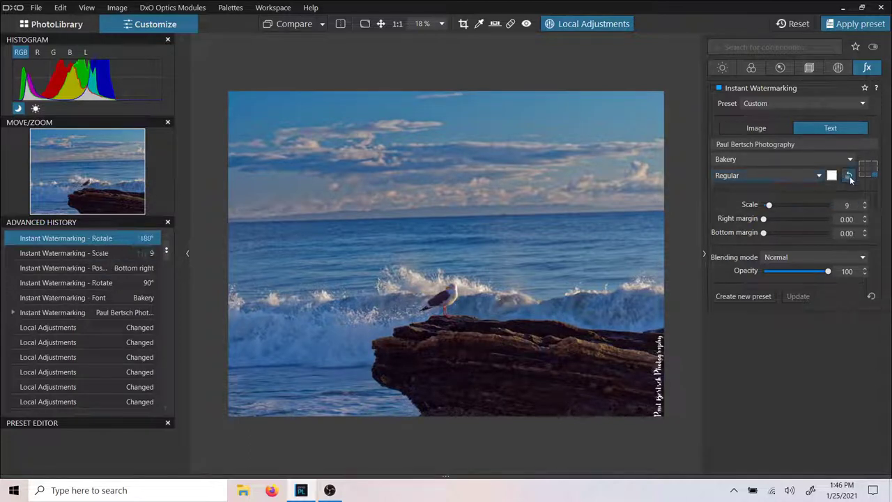
{"action": "left_click", "coordinate": [849, 177]}
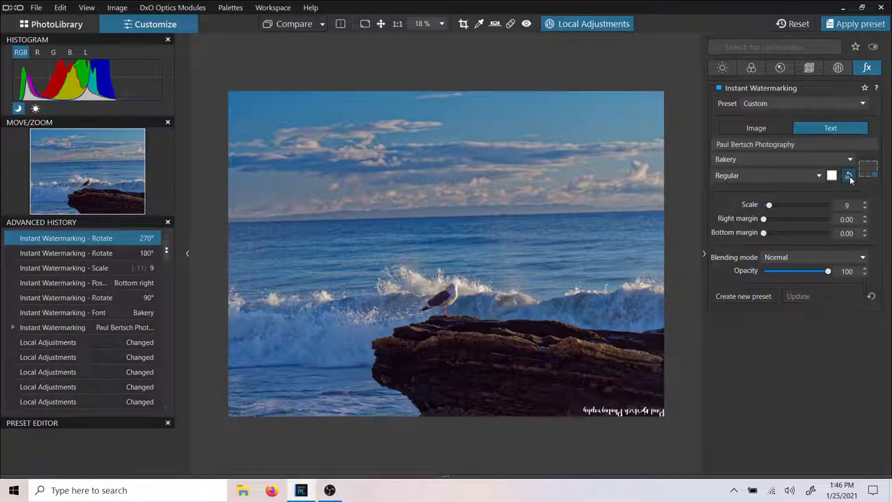
{"action": "left_click", "coordinate": [849, 177]}
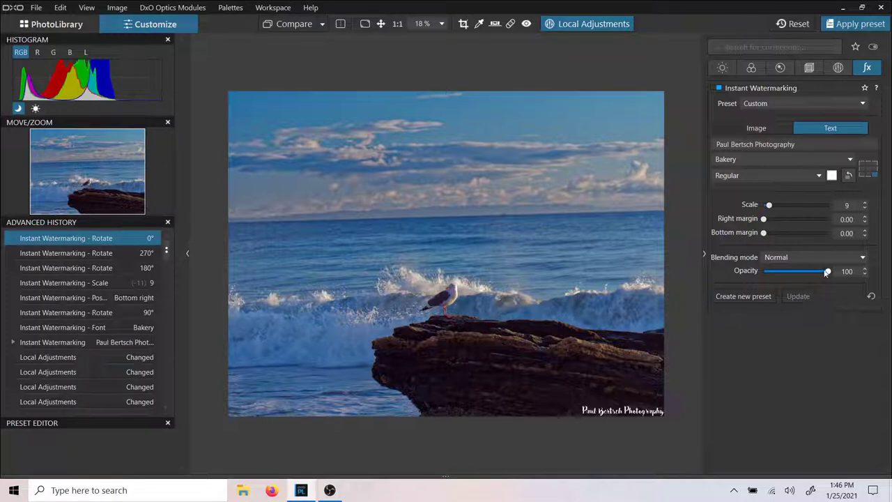
Set the watermark's opacity to 43, right margin to 2.51 and bottom margin to 1.08, keeping the Normal blending mode.
{"action": "left_click_drag", "start_coordinate": [828, 273], "coordinate": [793, 274]}
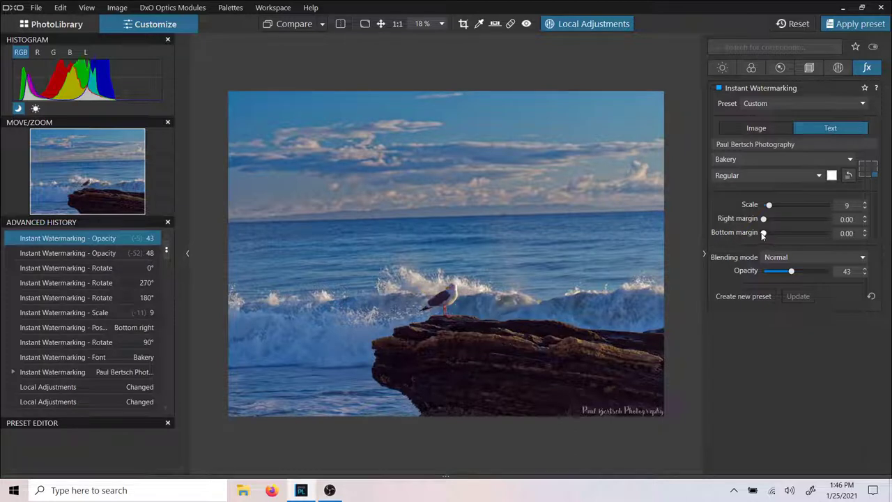
{"action": "left_click_drag", "start_coordinate": [764, 235], "coordinate": [766, 226]}
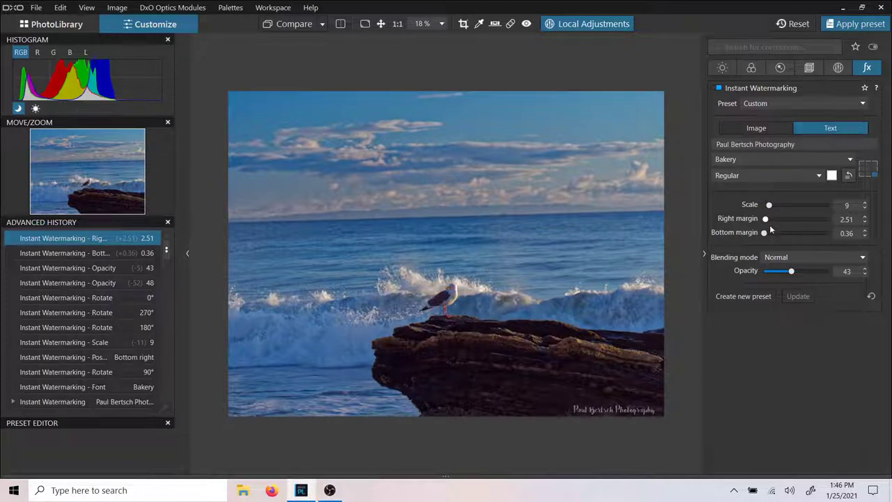
{"action": "left_click_drag", "start_coordinate": [764, 233], "coordinate": [765, 233]}
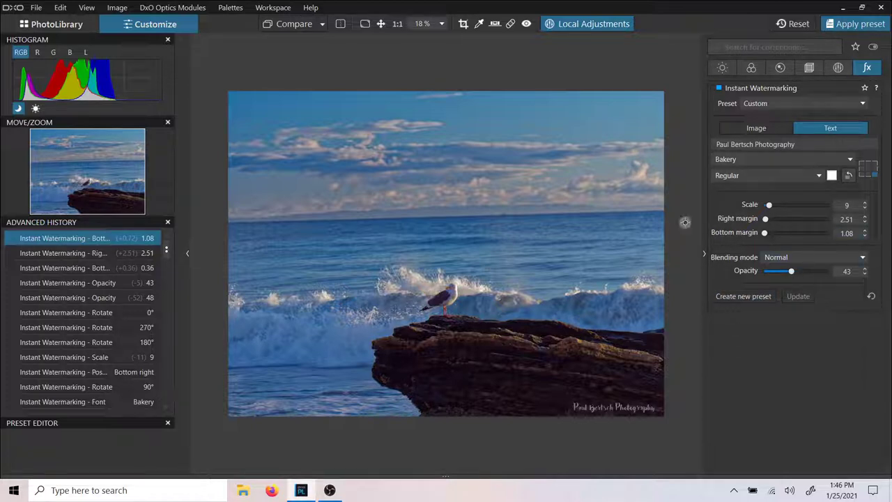
{"action": "left_click", "coordinate": [862, 258]}
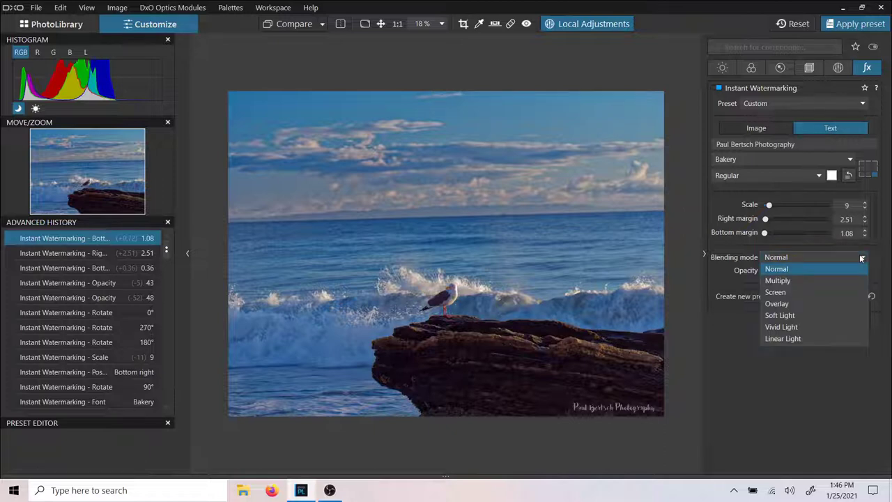
{"action": "left_click", "coordinate": [774, 369]}
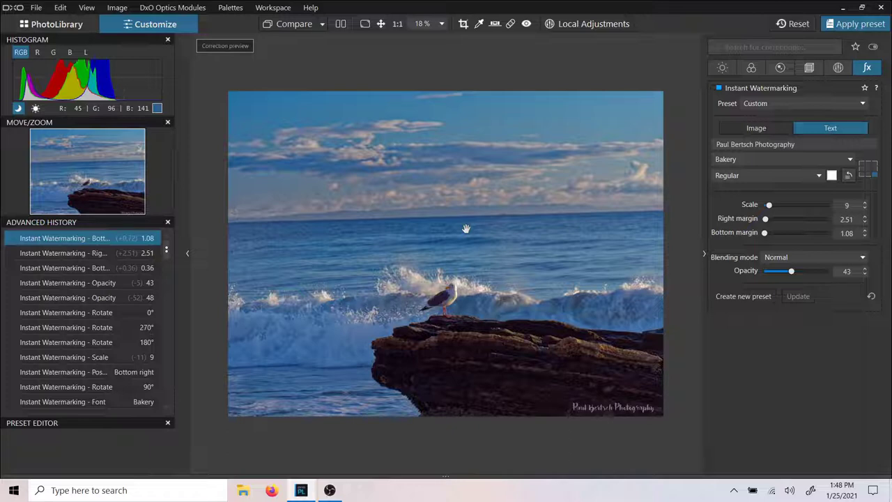
Inspect the Repair tool's brush over the seagull, breaking wave and rock, and turn the tool off.
{"action": "left_click", "coordinate": [511, 26]}
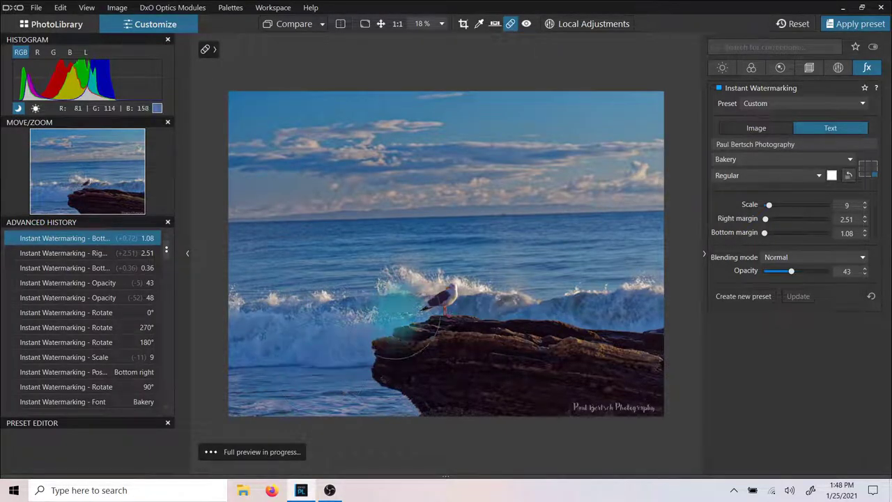
{"action": "left_click_drag", "start_coordinate": [438, 282], "coordinate": [450, 307]}
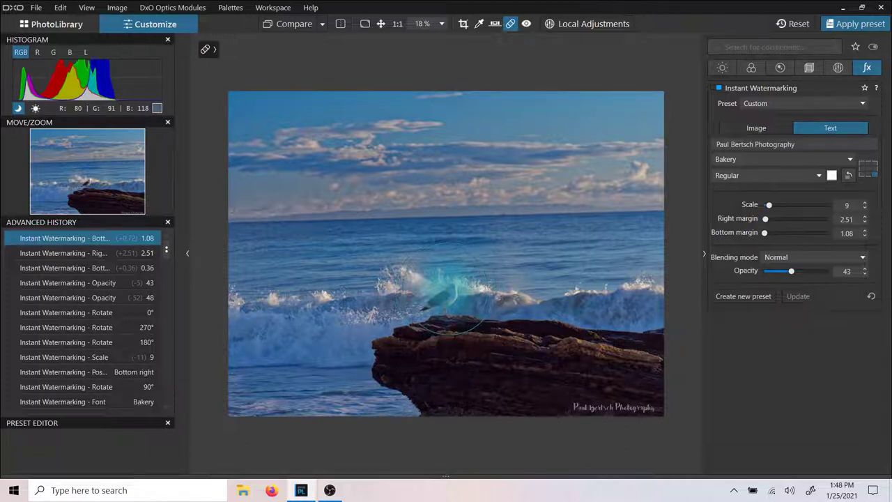
{"action": "left_click_drag", "start_coordinate": [401, 332], "coordinate": [435, 310]}
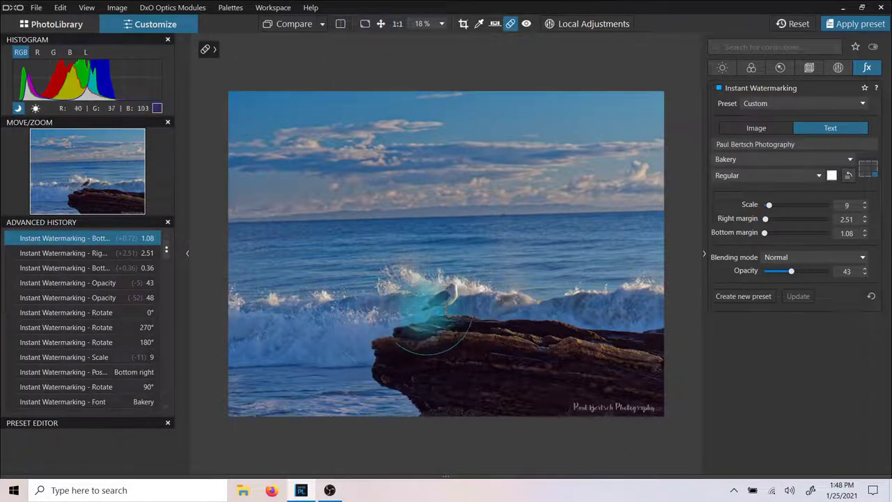
{"action": "left_click", "coordinate": [457, 264]}
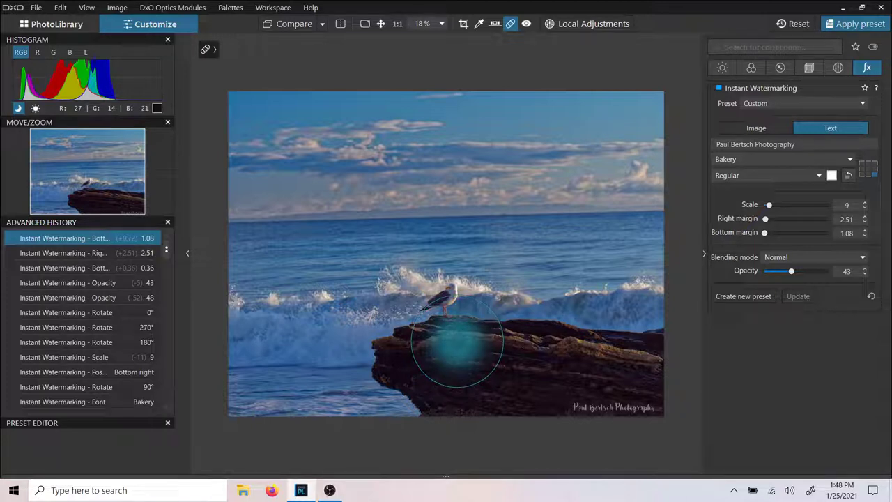
{"action": "left_click", "coordinate": [511, 24]}
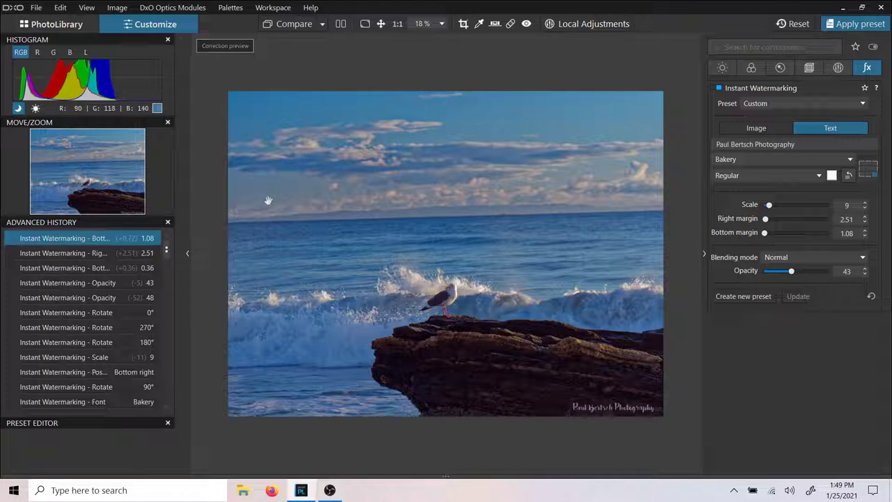
Review the available export destinations for the edited photo without exporting it.
{"action": "left_click", "coordinate": [42, 11]}
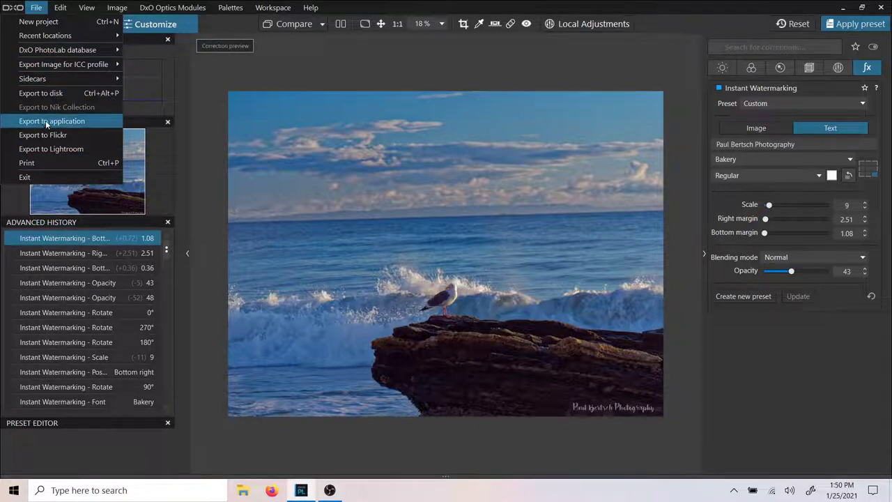
{"action": "left_click", "coordinate": [361, 53]}
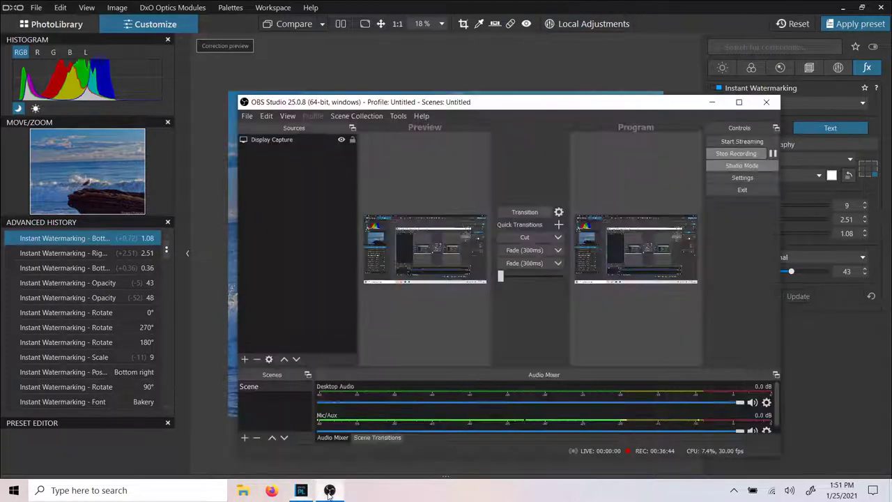
{"action": "left_click", "coordinate": [329, 490]}
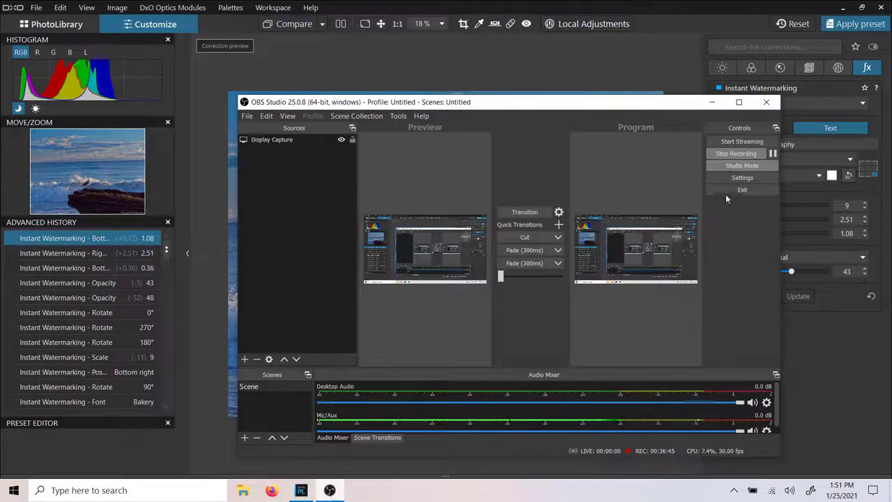